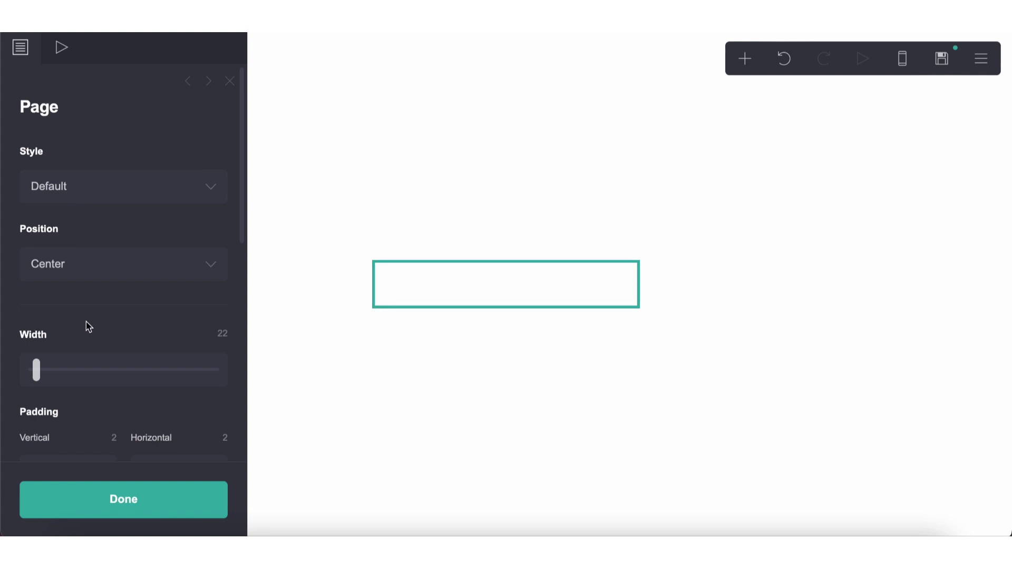
Step: Set the page's style to Box
scroll(86, 321, down, 2)
click(79, 108)
click(70, 124)
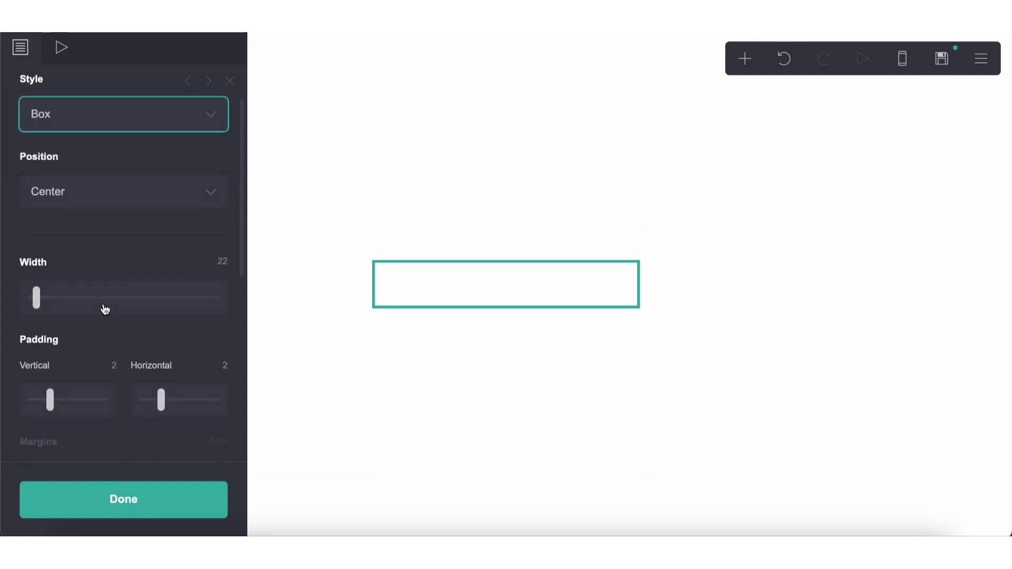
Step: Give the page box a drop shadow in light grey #A8A8A8
scroll(105, 310, down, 10)
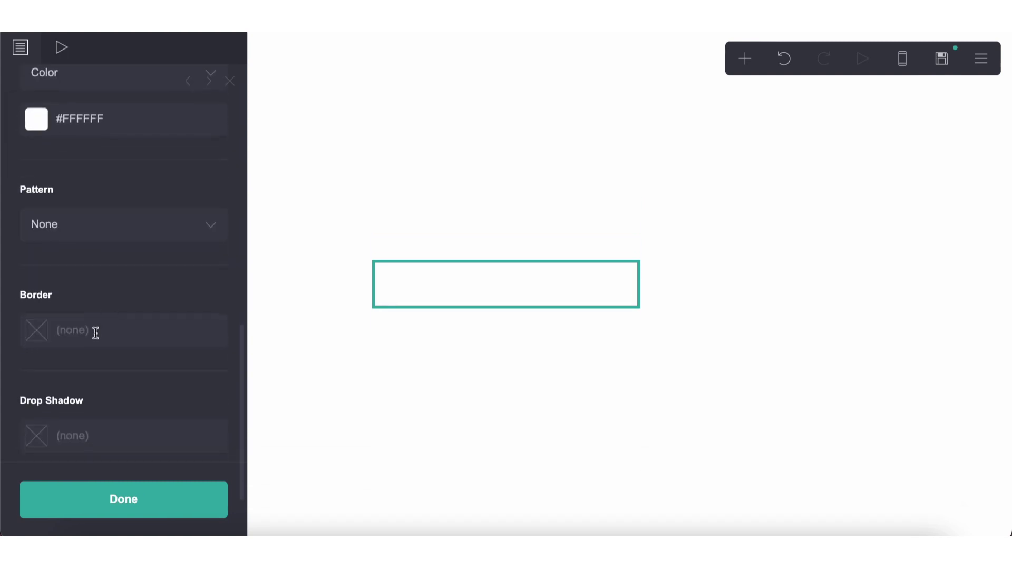
scroll(96, 333, down, 3)
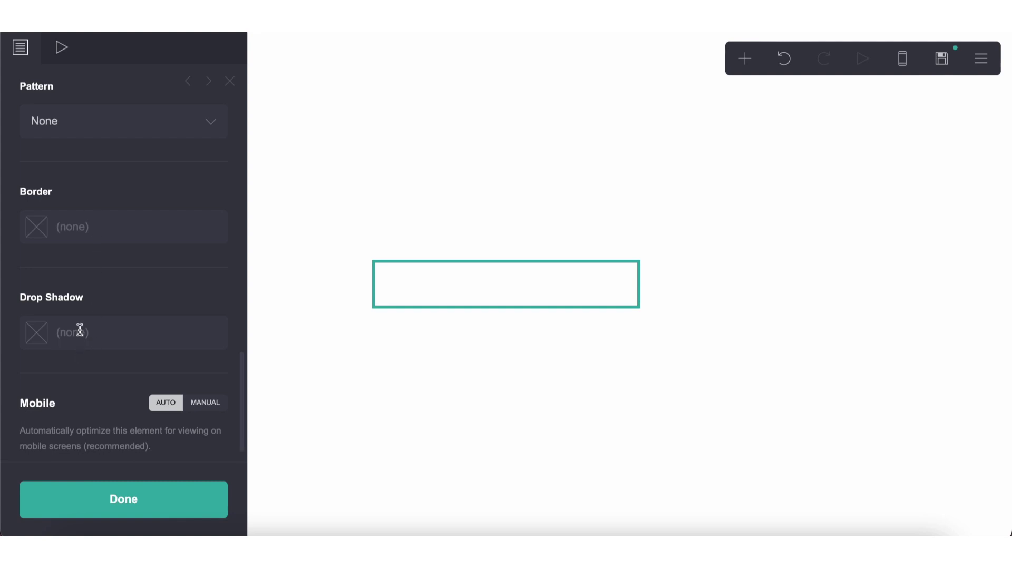
click(79, 331)
drag(79, 332, 3, 289)
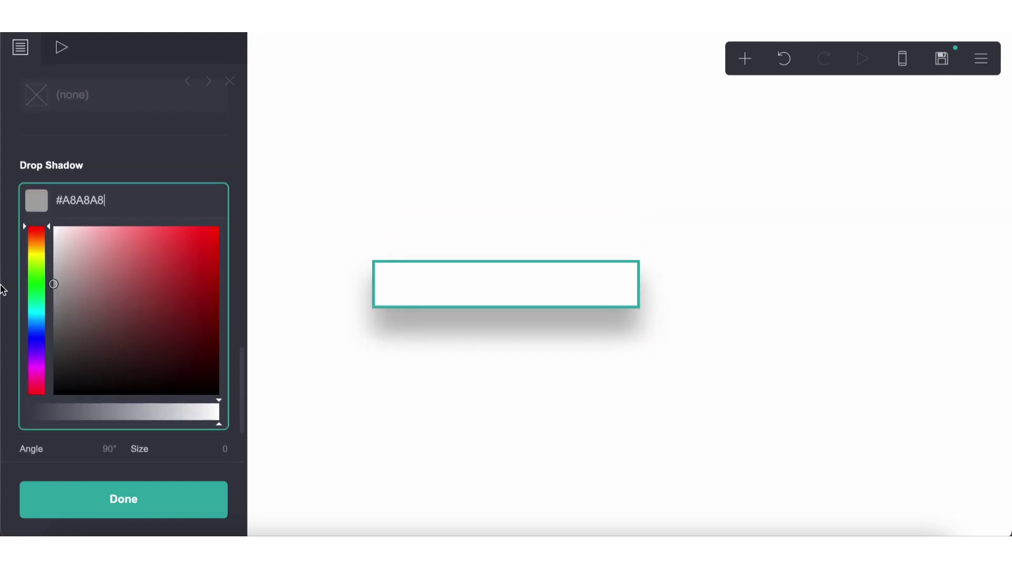
Step: Set the page shadow's distance to 0 and reduce its blur to a thin soft edge
click(65, 169)
drag(45, 343, 3, 338)
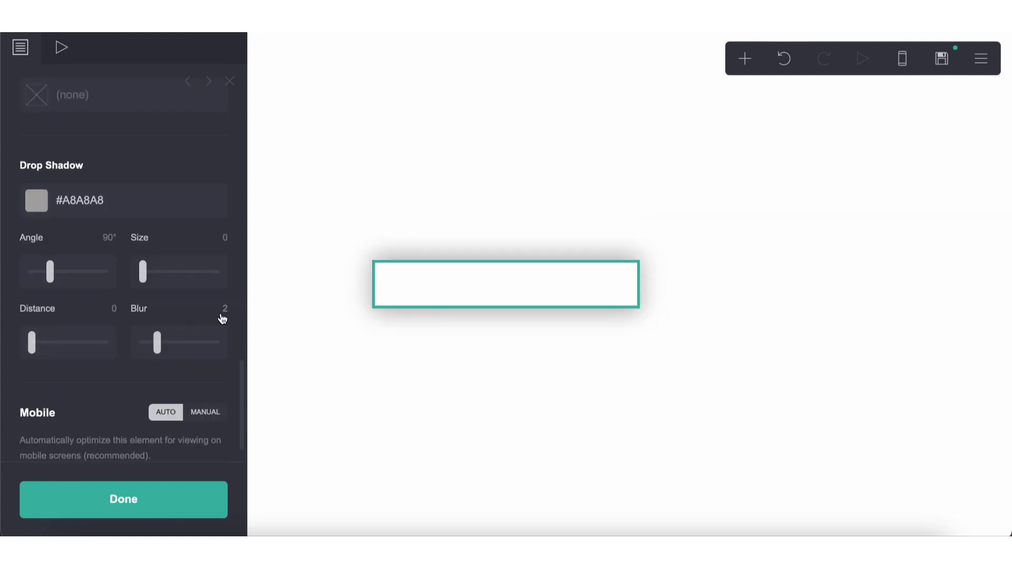
drag(220, 308, 179, 311)
click(384, 382)
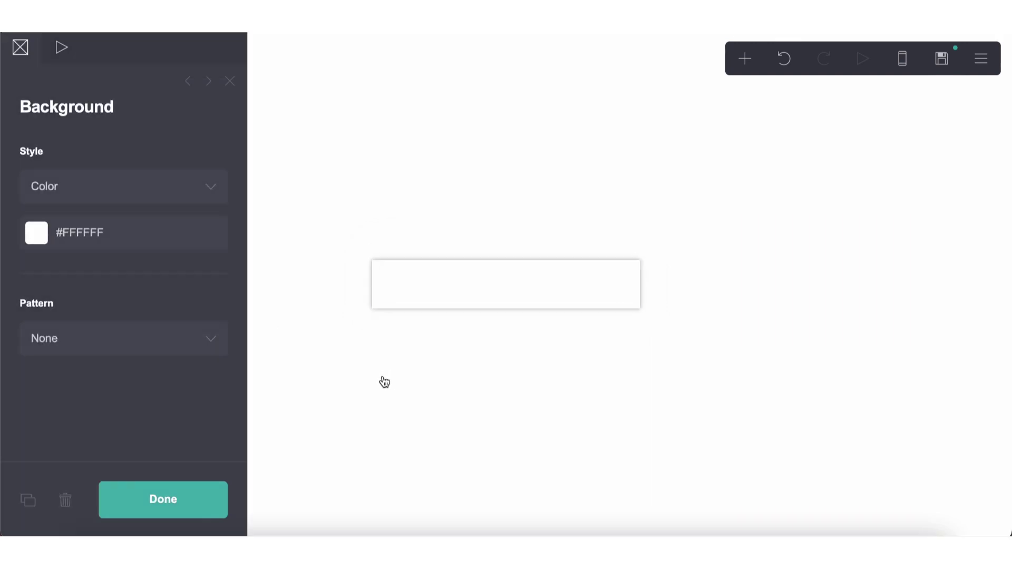
Step: Set the page box's corner rounding to 0.25
click(416, 313)
scroll(85, 369, down, 6)
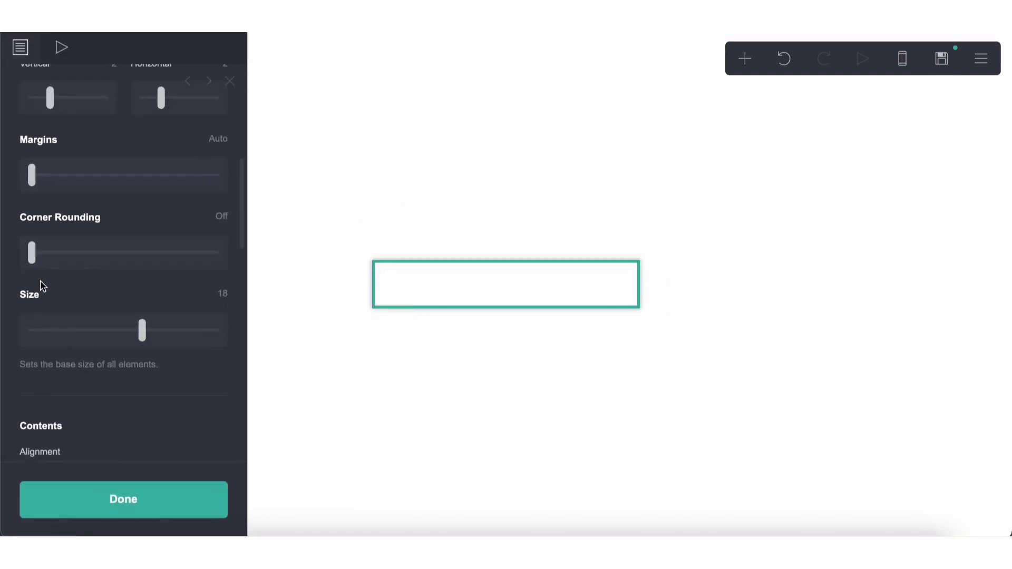
drag(39, 262, 48, 258)
click(376, 384)
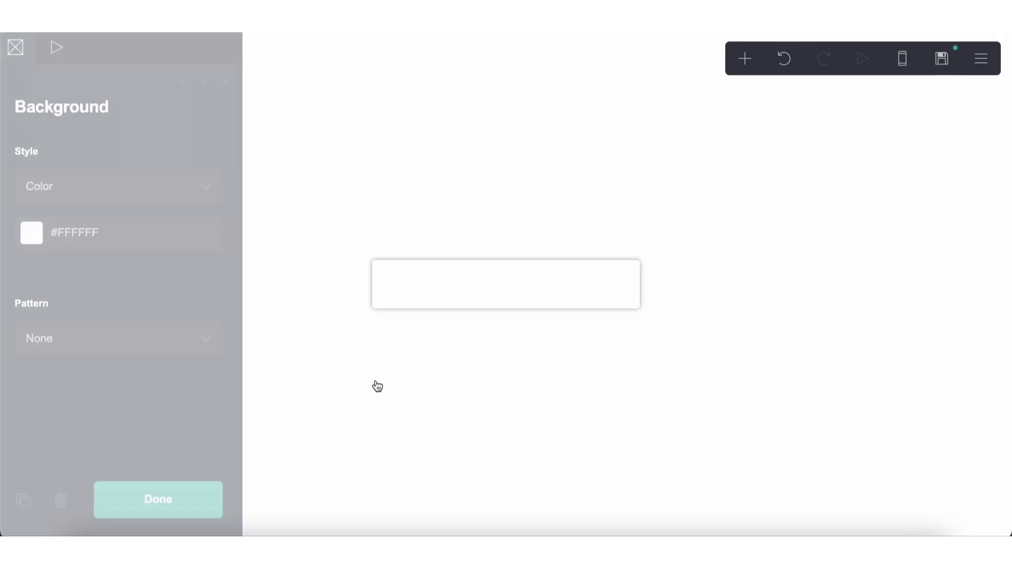
Step: Set the page's vertical padding to 0.375 and its horizontal padding to 0.4
click(554, 241)
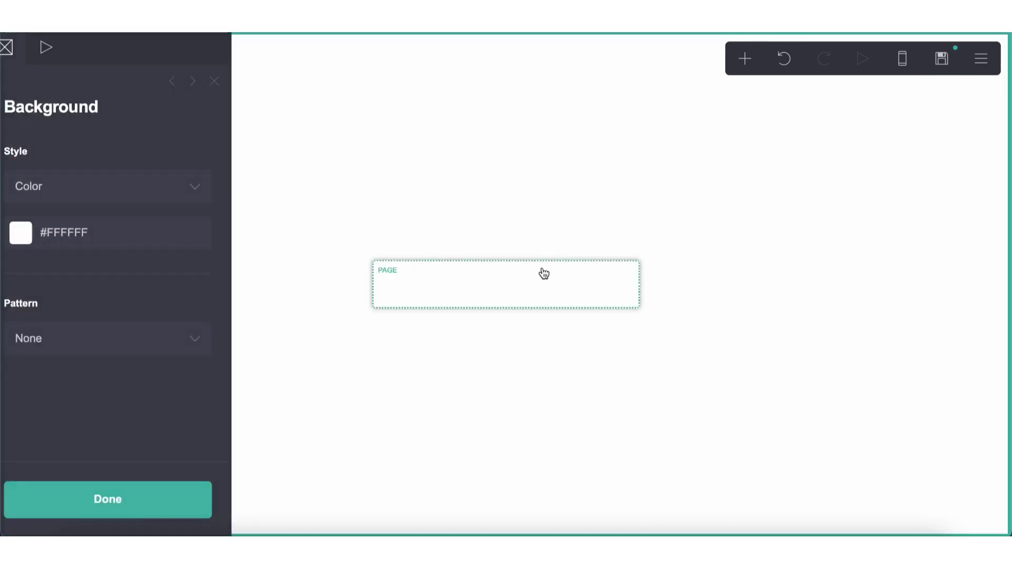
click(543, 274)
scroll(123, 330, down, 4)
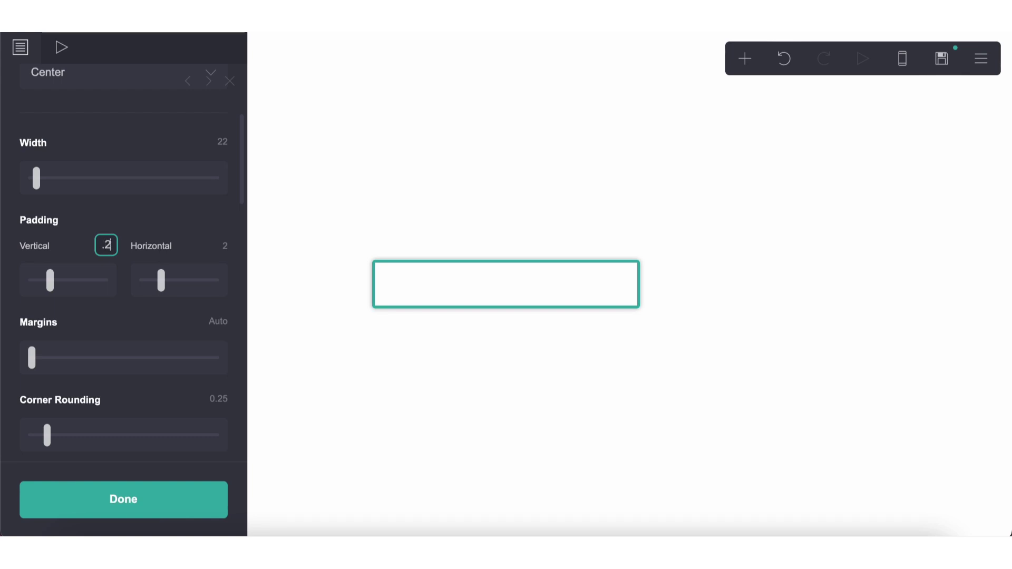
key(Delete)
text(5)
key(Return)
click(219, 245)
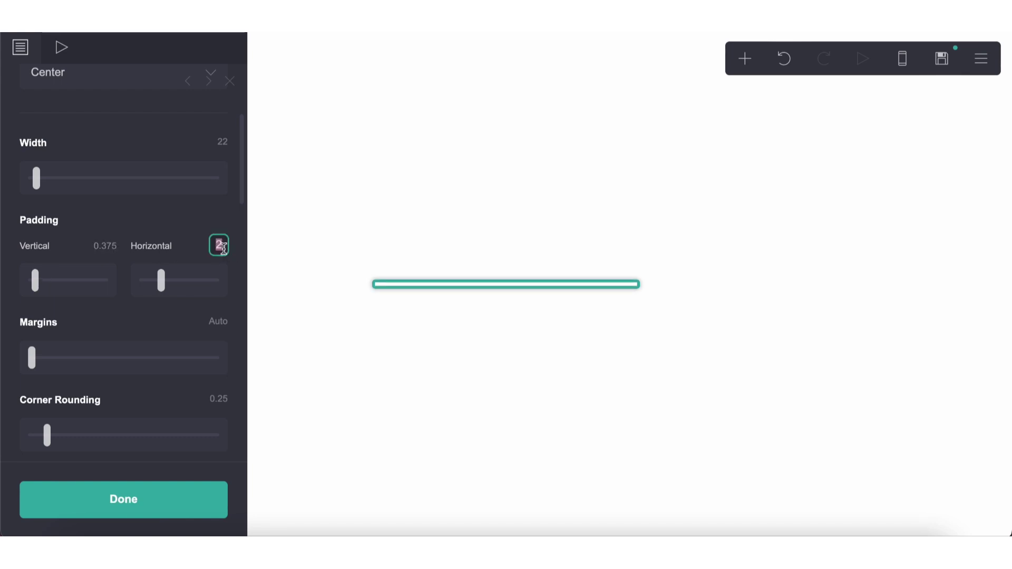
text(.4)
key(Return)
click(488, 415)
Step: Add a container element inside the page box
click(902, 58)
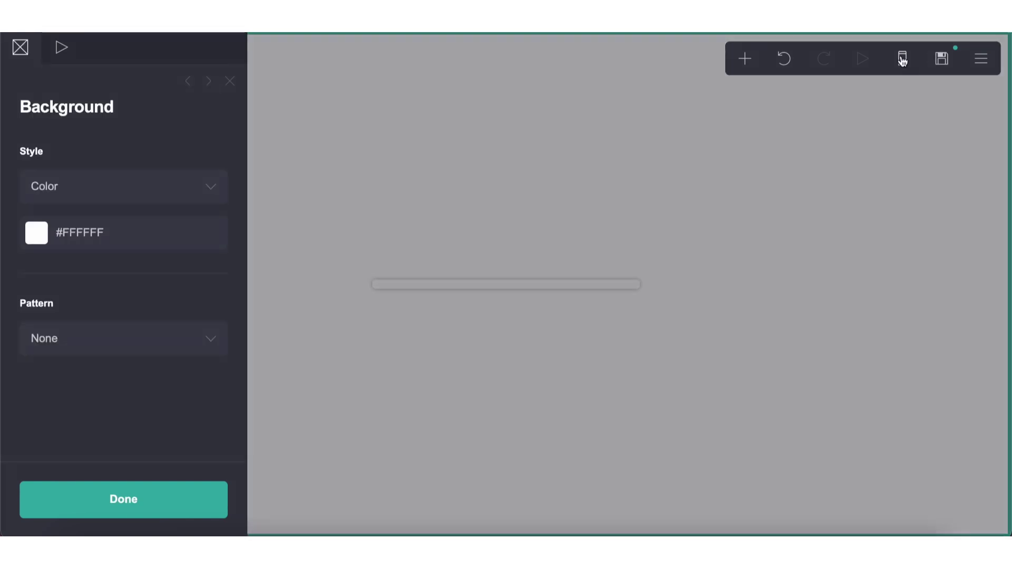
click(902, 57)
click(707, 64)
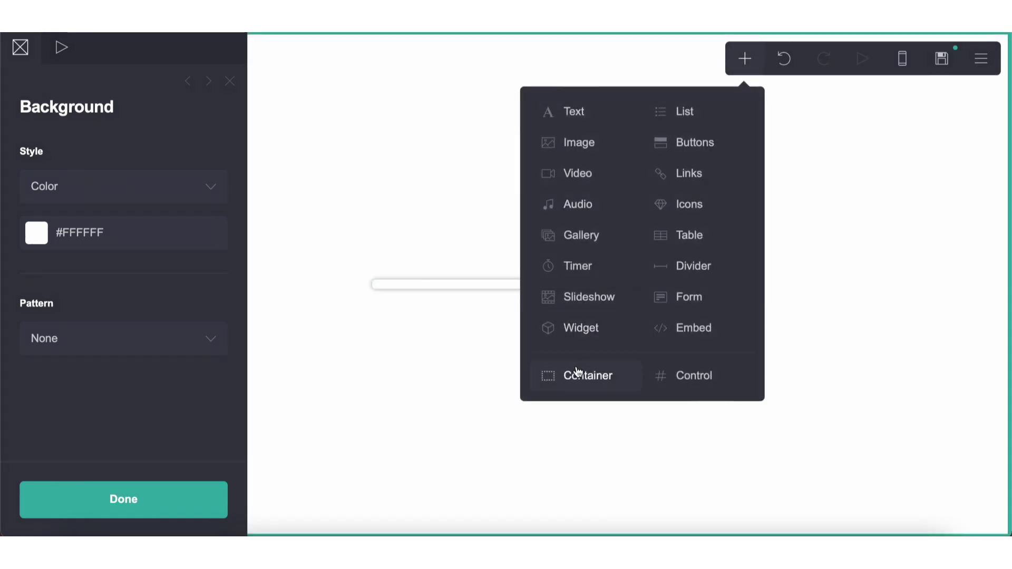
click(577, 373)
Step: Set the container's vertical and horizontal padding to 0.25 each
click(54, 60)
click(107, 266)
text(.2)
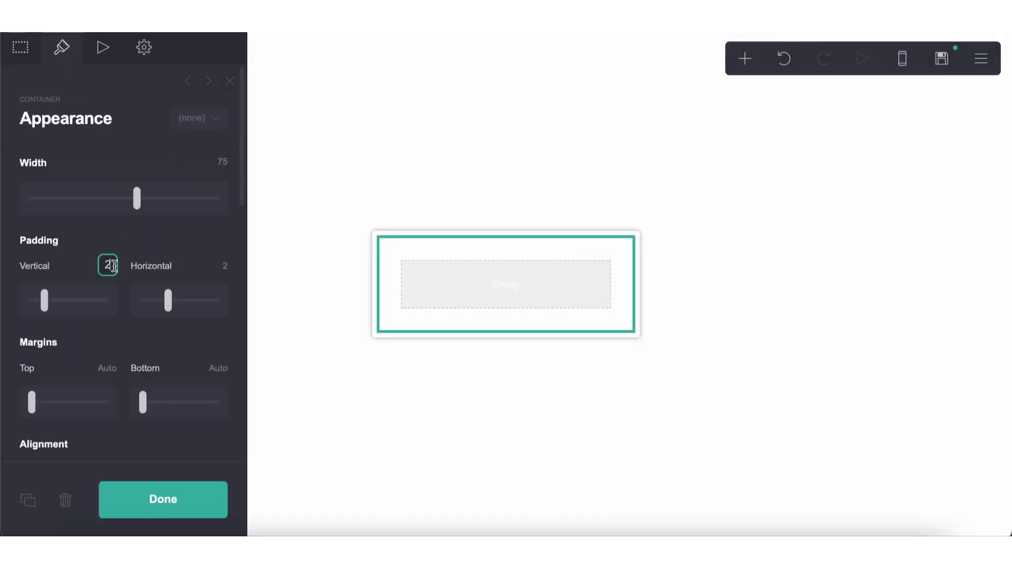
key(Return)
click(219, 264)
text(.25)
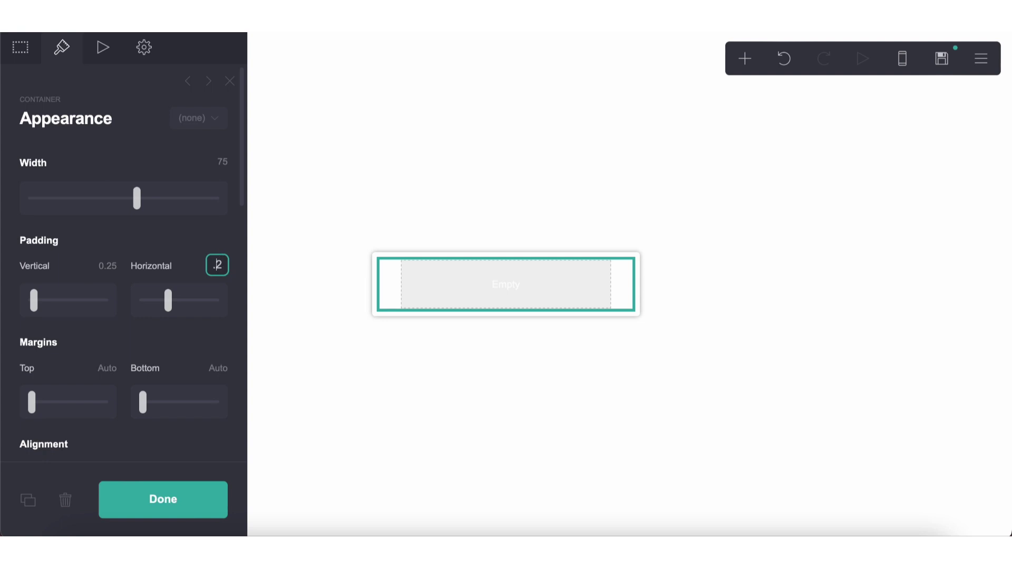
key(Return)
scroll(113, 285, down, 5)
scroll(108, 276, up, 2)
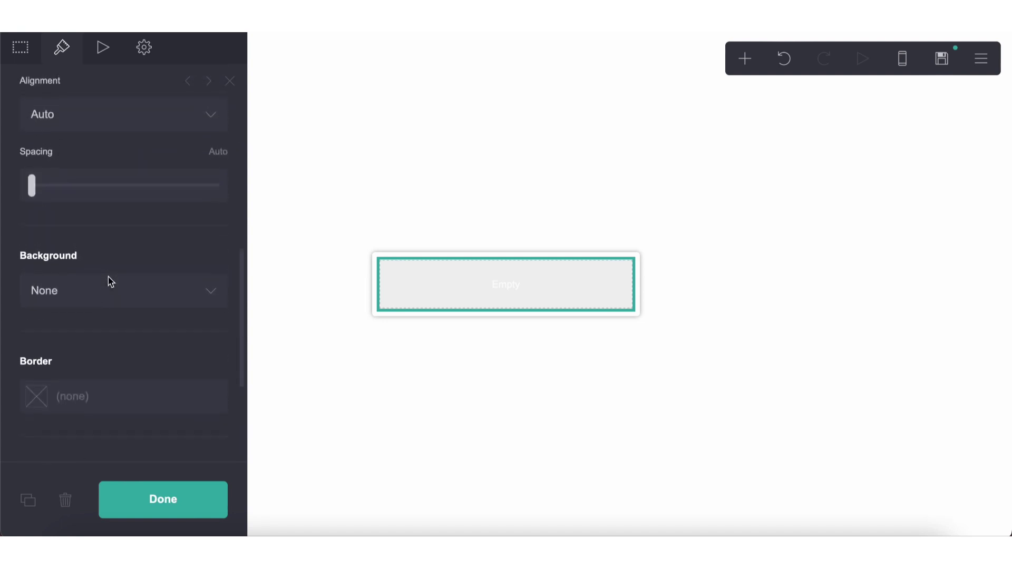
scroll(108, 277, up, 2)
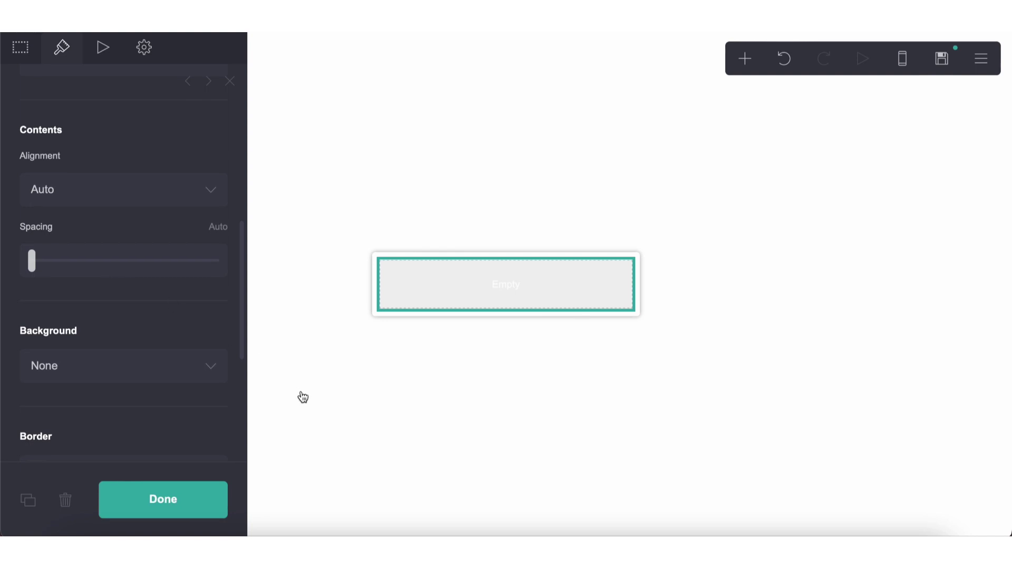
click(327, 414)
click(417, 309)
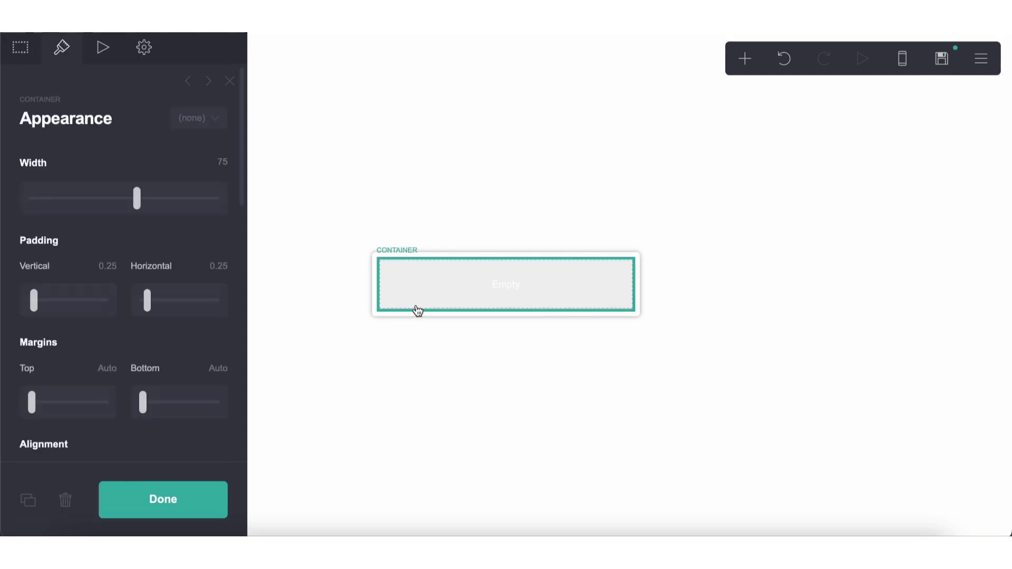
click(445, 388)
click(445, 388)
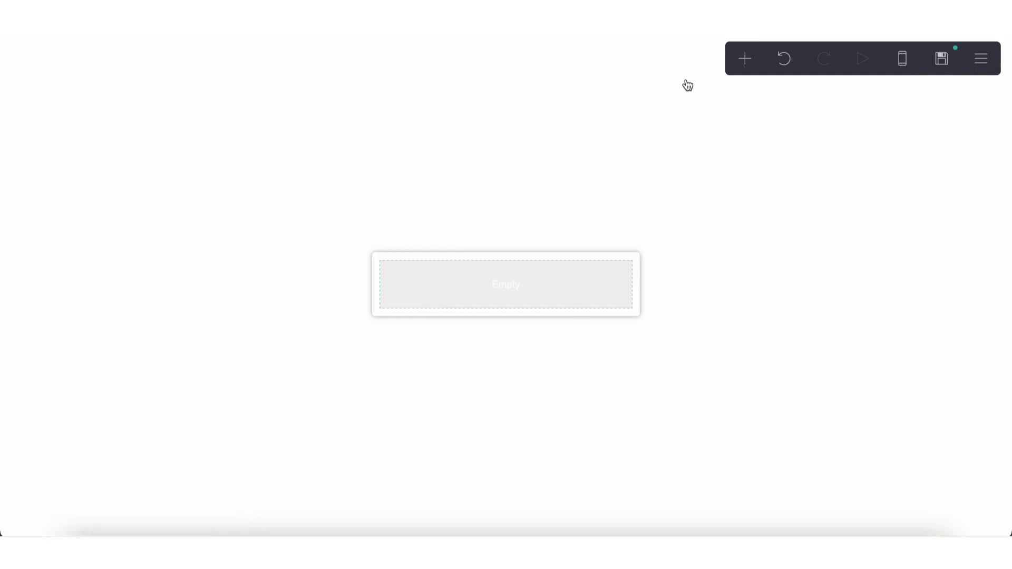
click(743, 73)
click(705, 338)
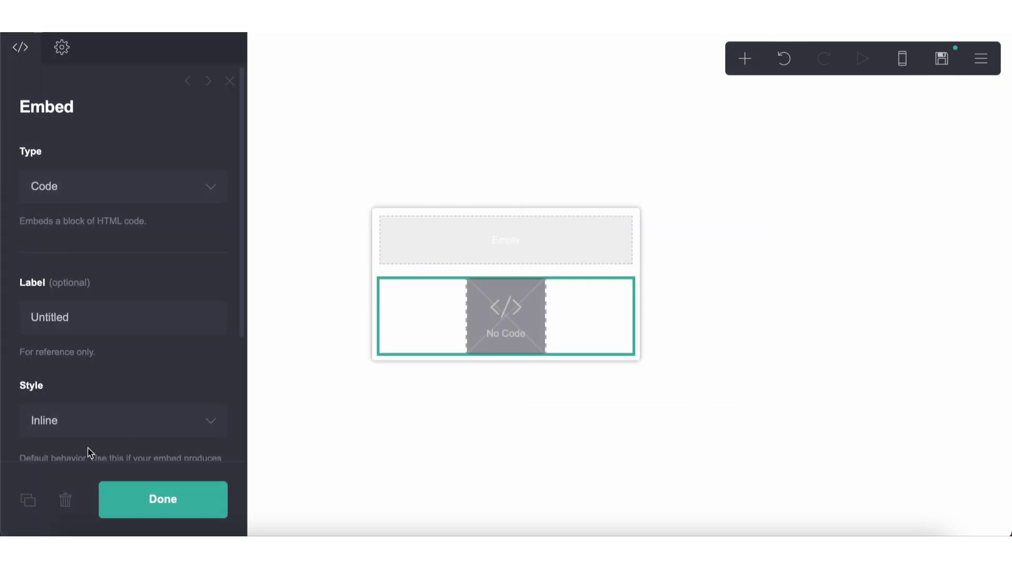
scroll(97, 287, down, 2)
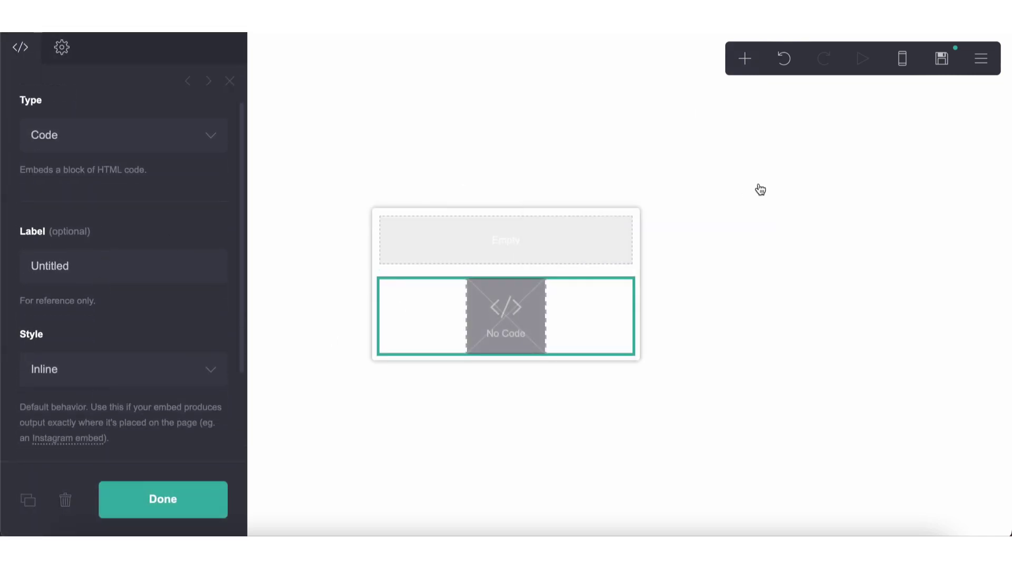
click(64, 502)
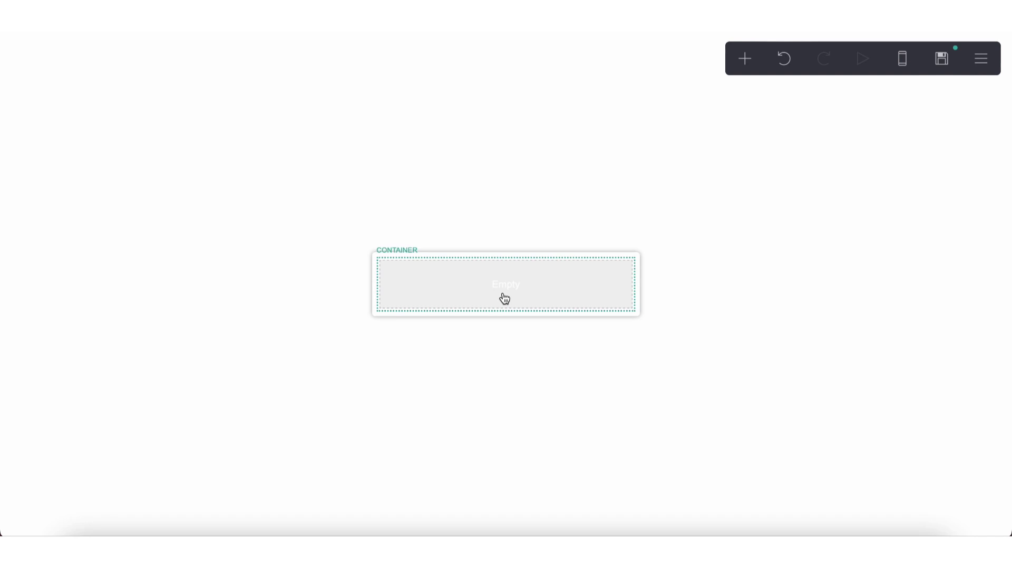
Step: Change the empty container's type to Columns
click(505, 299)
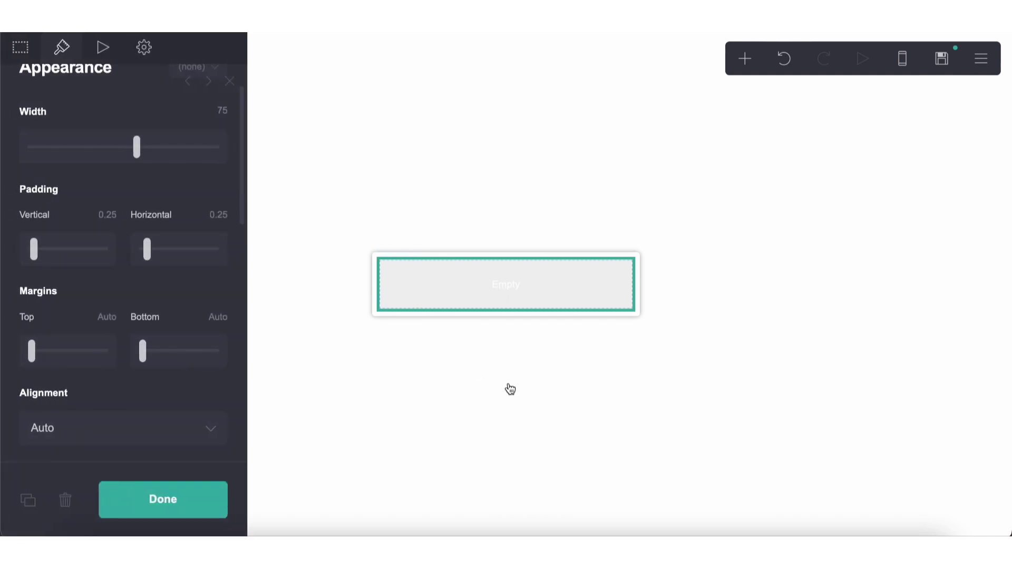
scroll(195, 363, down, 6)
scroll(186, 364, down, 10)
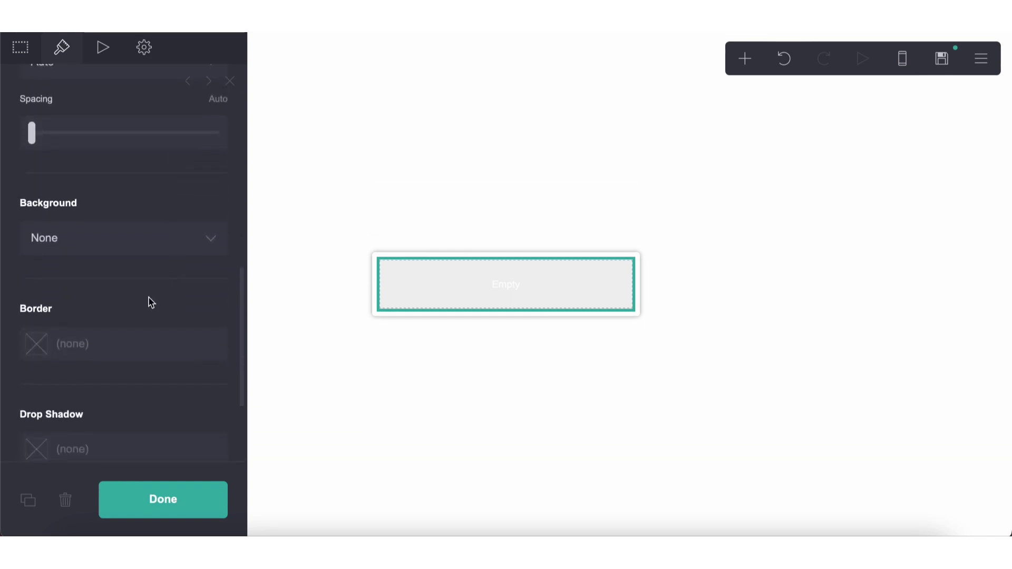
scroll(138, 303, down, 1)
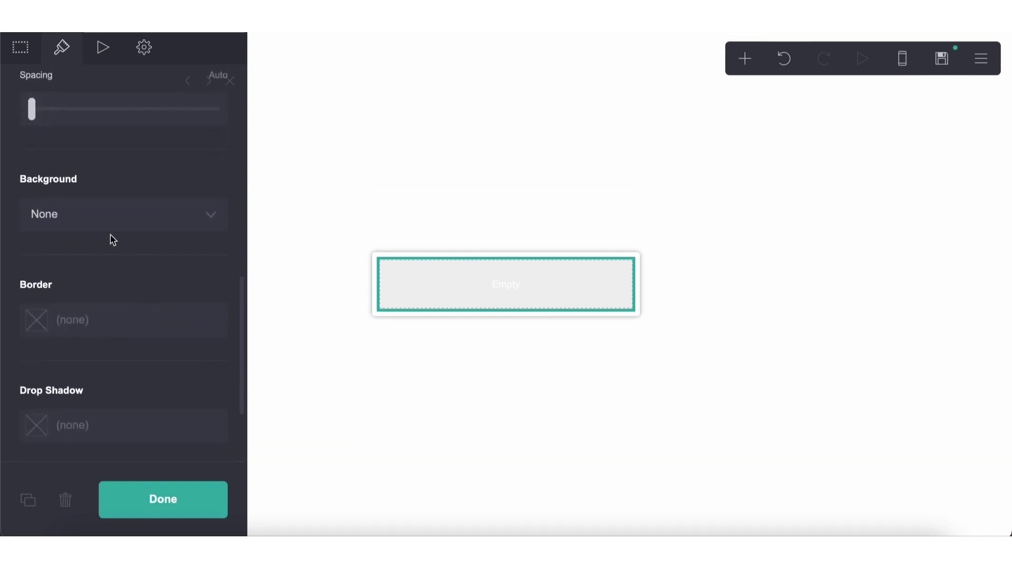
scroll(106, 307, down, 2)
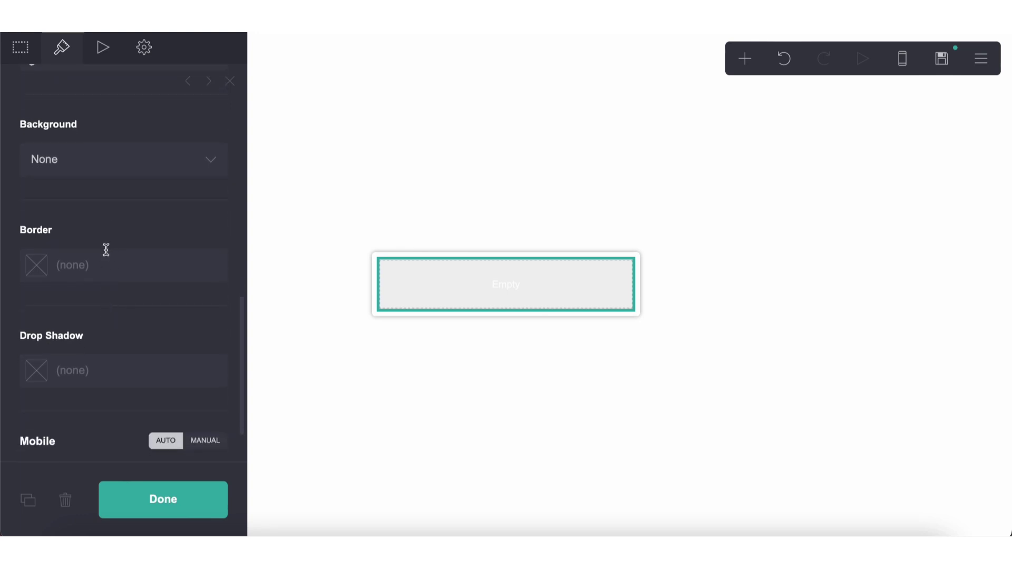
click(35, 62)
click(101, 186)
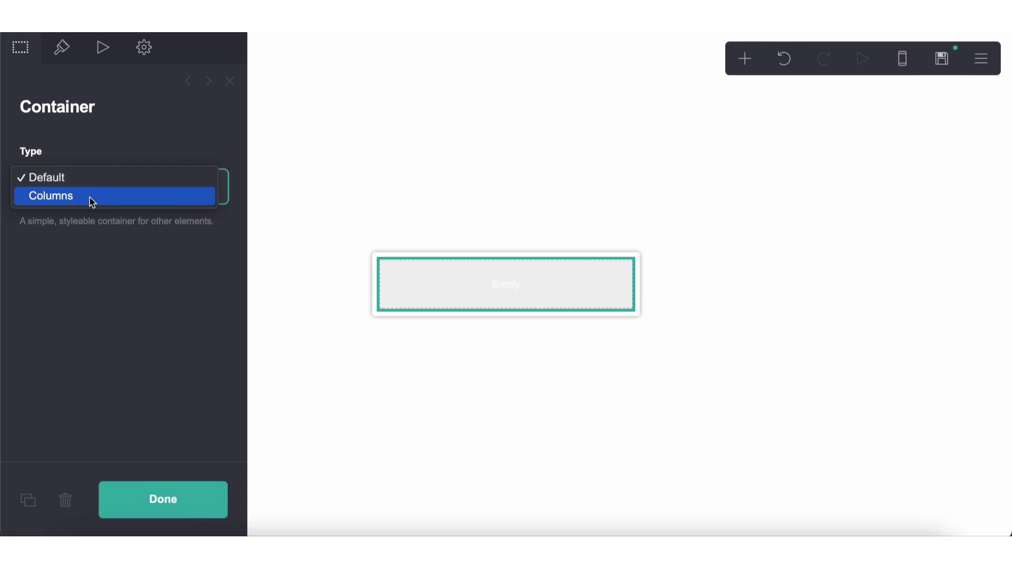
click(90, 198)
Step: Narrow the gutters between the container's columns and switch its mobile settings to Manual with the Default layout
click(69, 60)
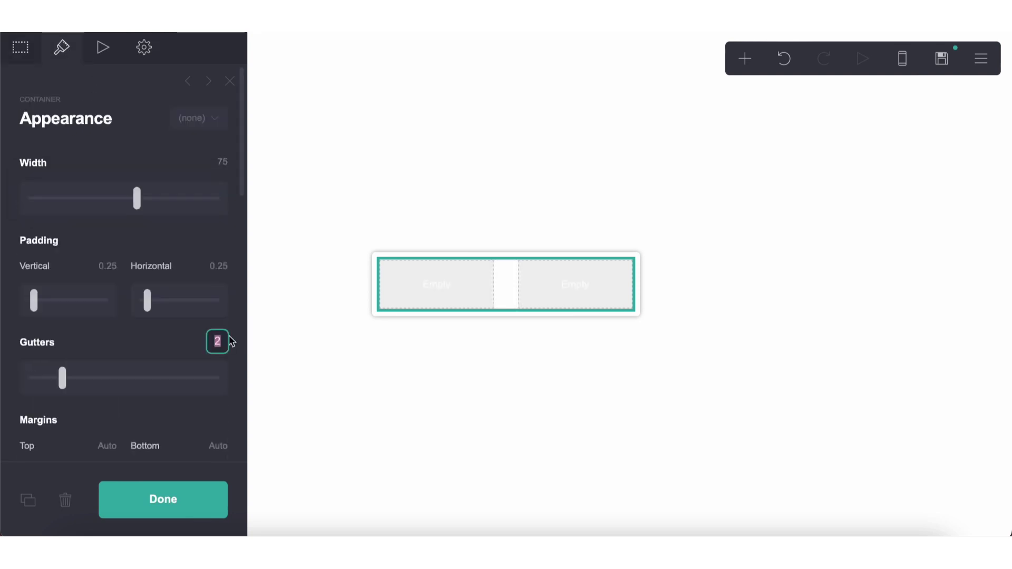
click(218, 340)
scroll(152, 326, down, 5)
scroll(153, 327, down, 2)
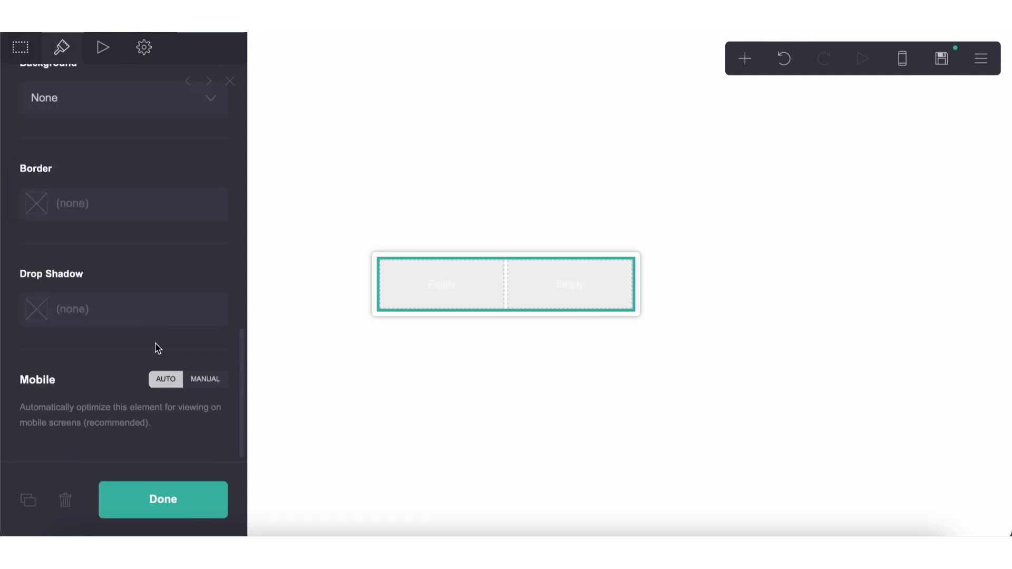
click(204, 379)
scroll(109, 326, down, 7)
click(87, 266)
click(84, 247)
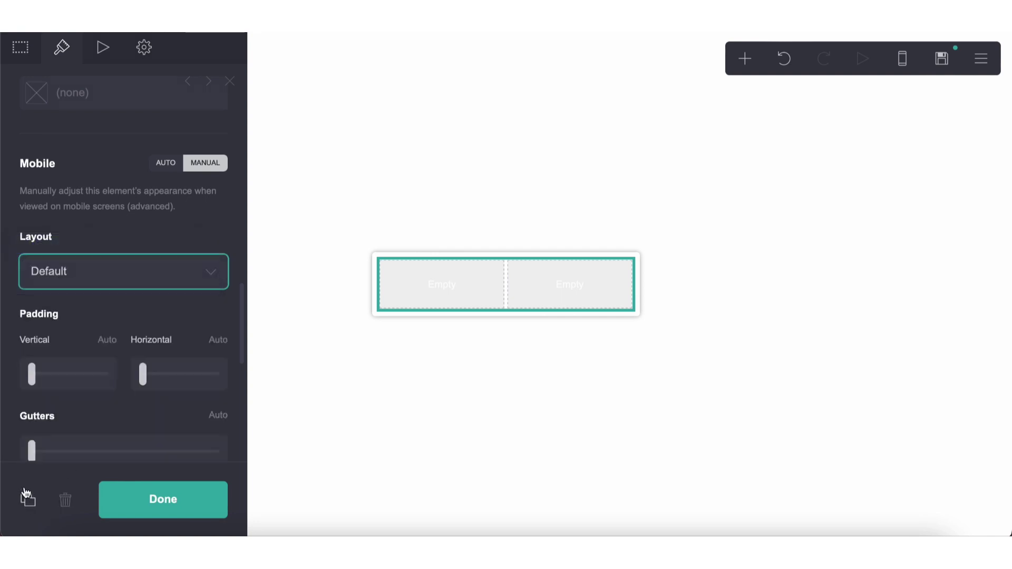
Step: Add a third column to the container, splitting the widths 33%, 34% and 33%
click(29, 53)
click(113, 408)
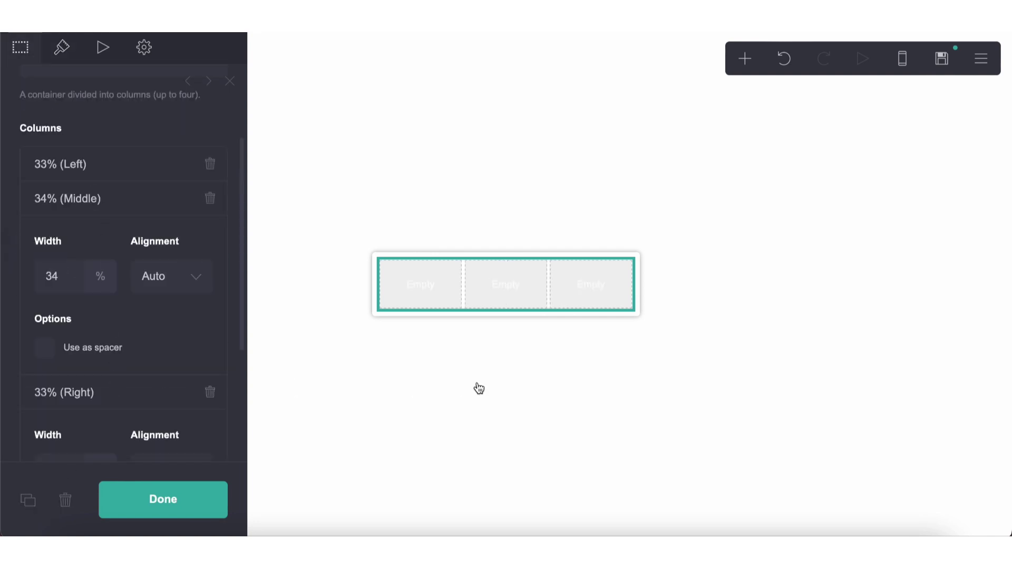
click(478, 388)
Step: Add a text element and move it into the container's middle column
click(745, 58)
click(569, 109)
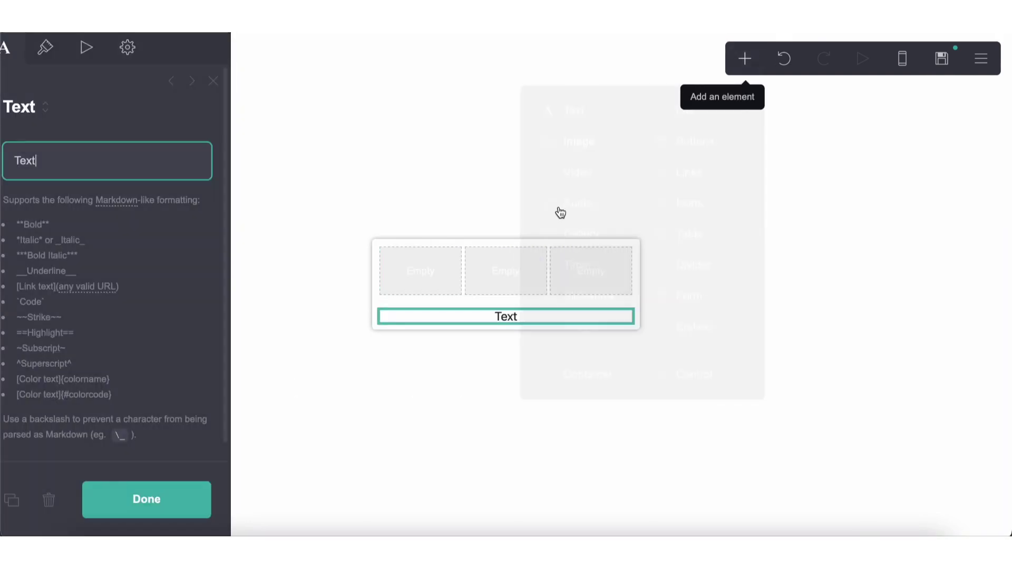
drag(507, 318, 506, 271)
Step: Set the middle column text's size to 0.75 and its color to dark grey #636363
click(65, 65)
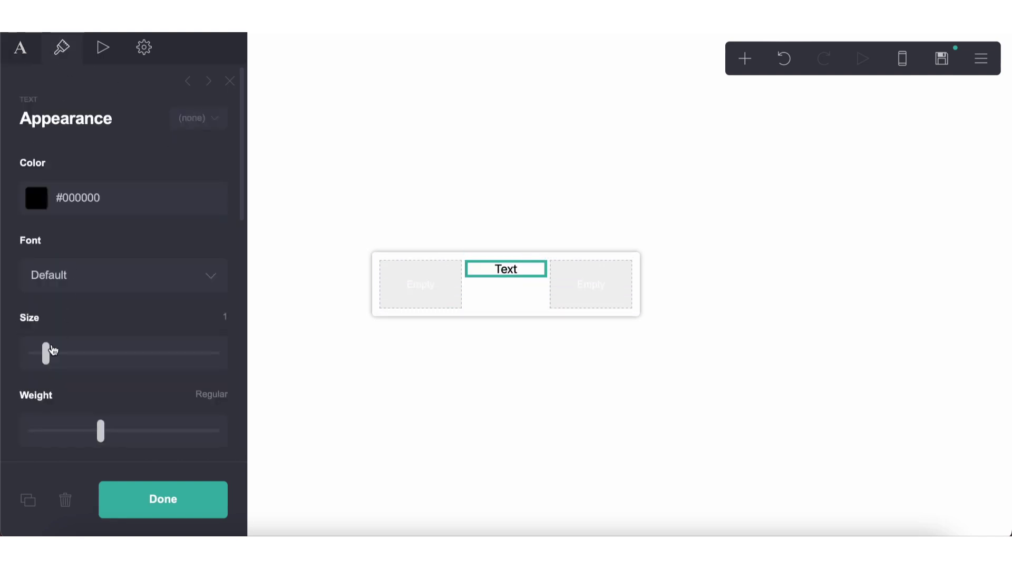
drag(51, 353, 40, 355)
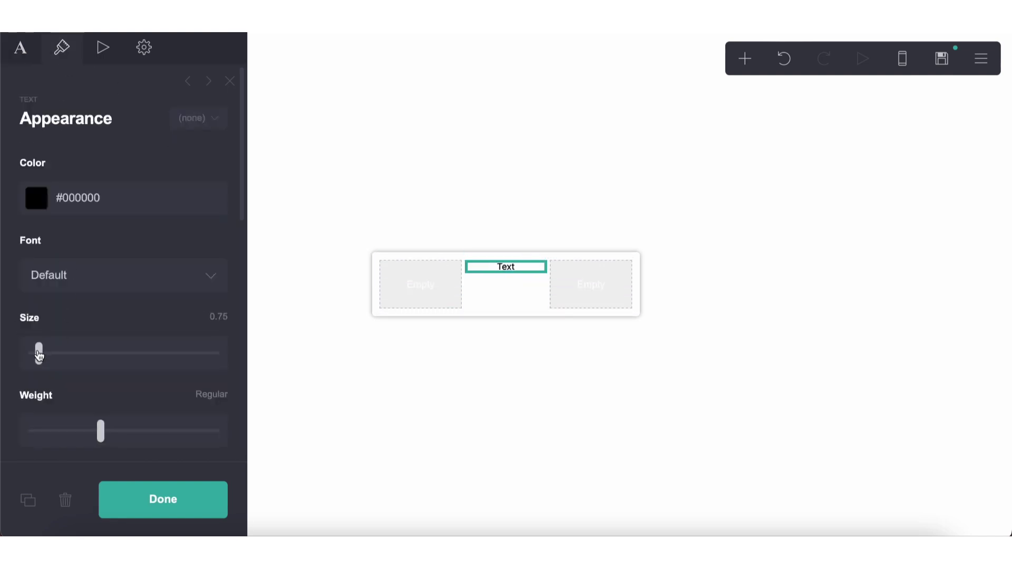
click(83, 196)
drag(79, 303, 4, 332)
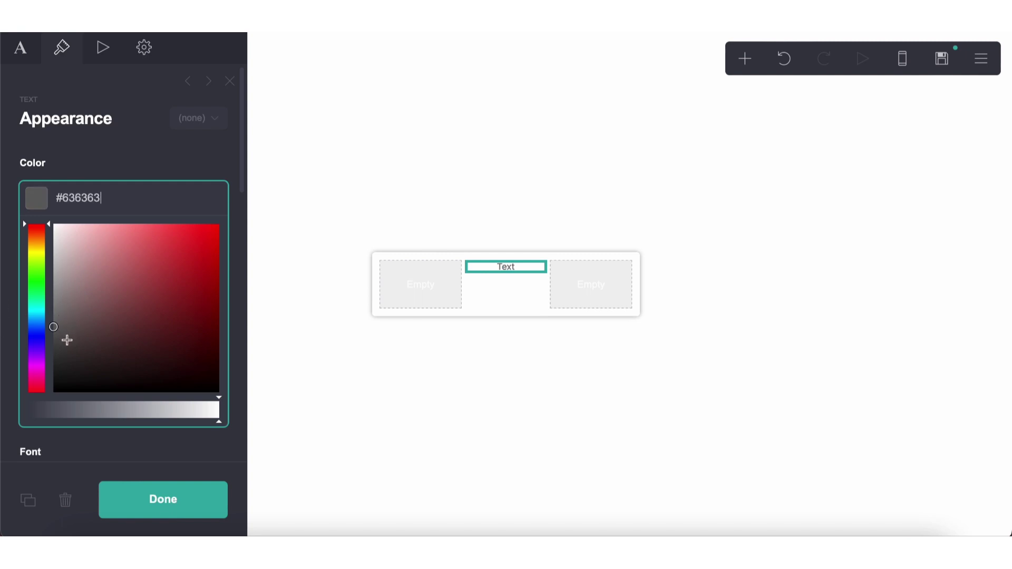
Step: Darken the middle column text's color to #5E5E5E and replace its content with the bold text "**Photobooth**"
drag(67, 340, 29, 331)
click(20, 62)
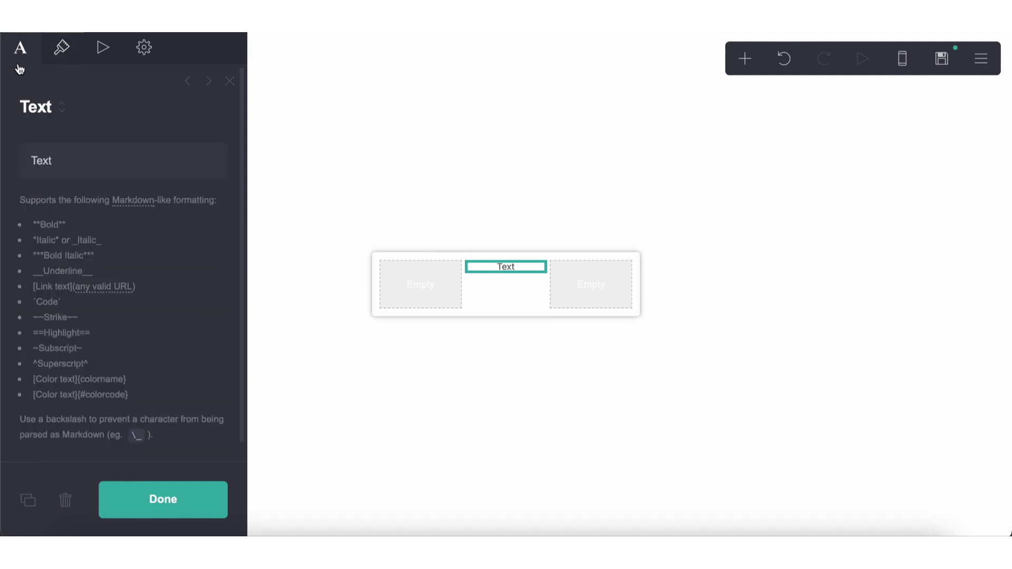
click(101, 168)
key(ctrl+a)
text(**)
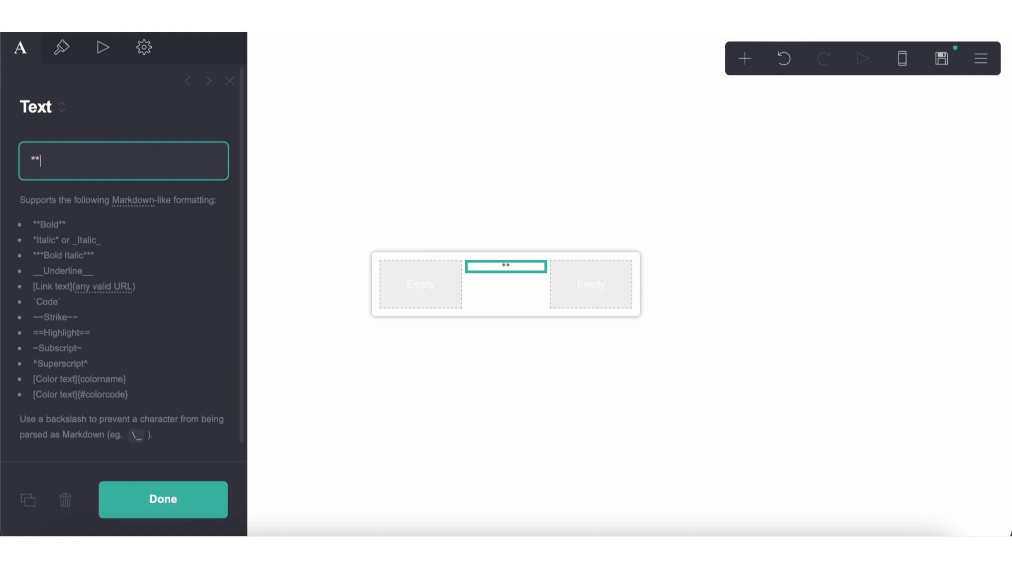
text(Photobooth)
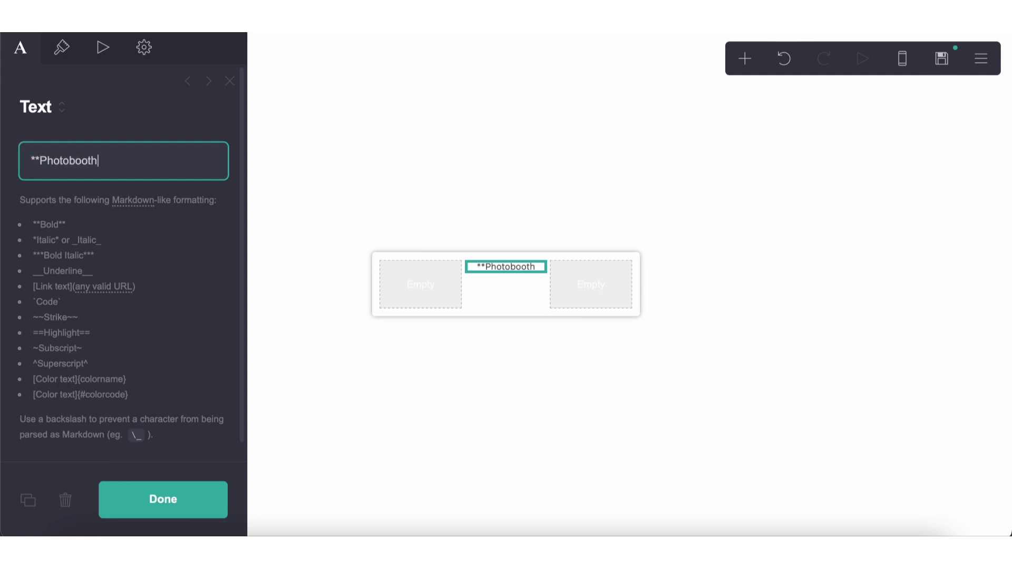
text(**)
Step: Set the Photobooth text's color to #808080 and close its settings
click(62, 50)
click(79, 197)
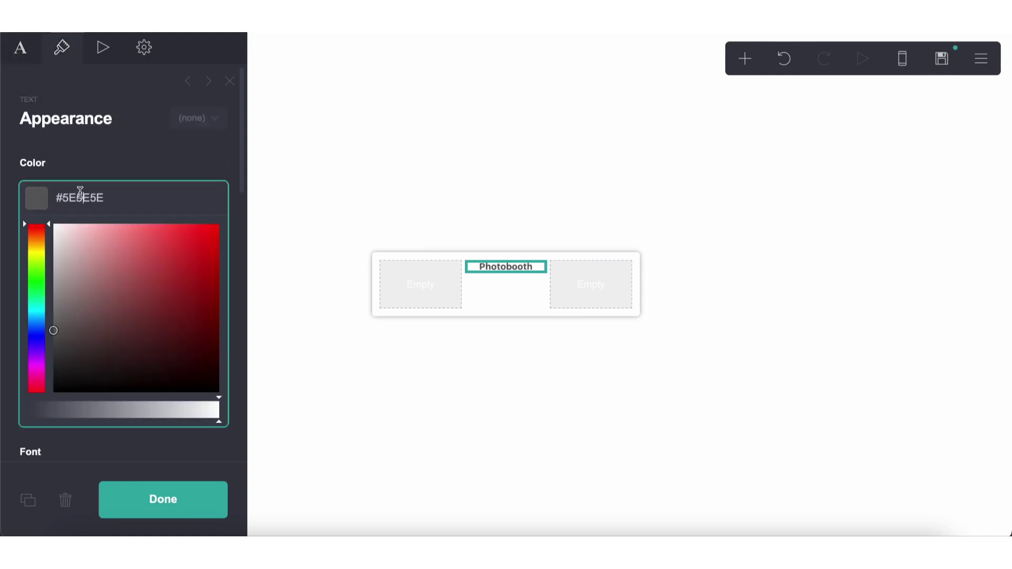
text(#808080)
click(346, 379)
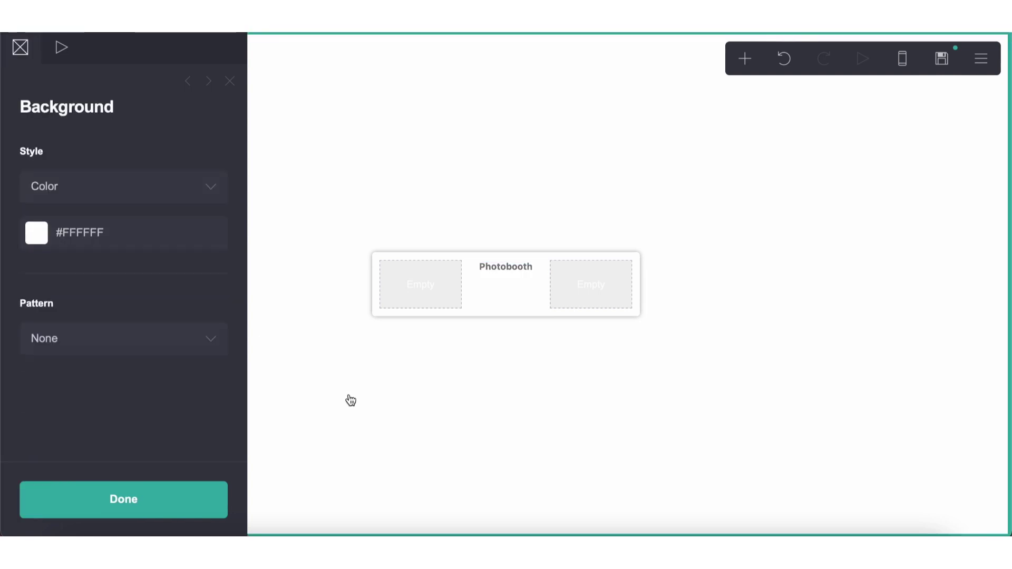
click(351, 399)
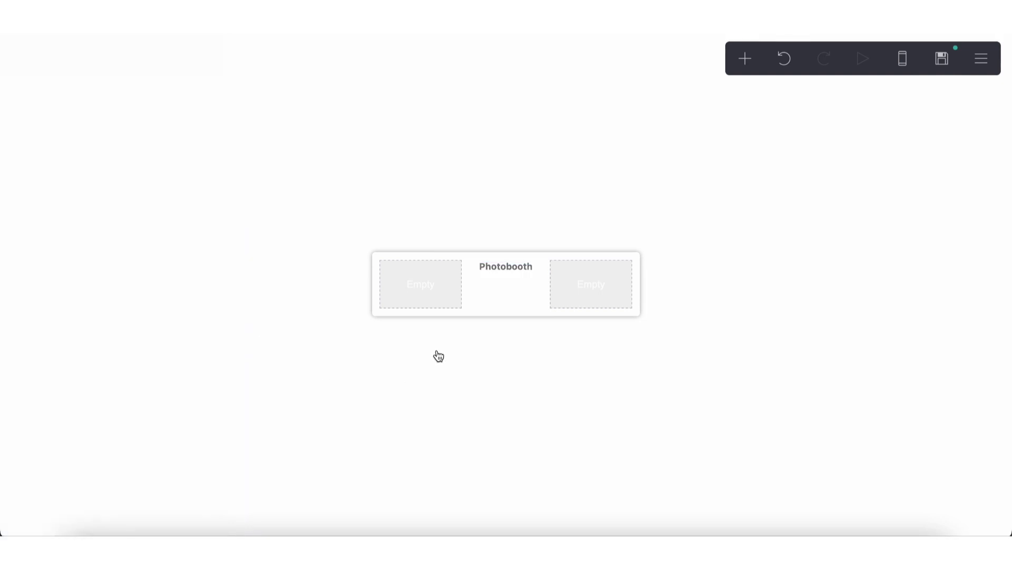
Step: Duplicate the Photobooth text and move the copy into the container's first column
click(503, 270)
click(28, 500)
drag(490, 294, 409, 284)
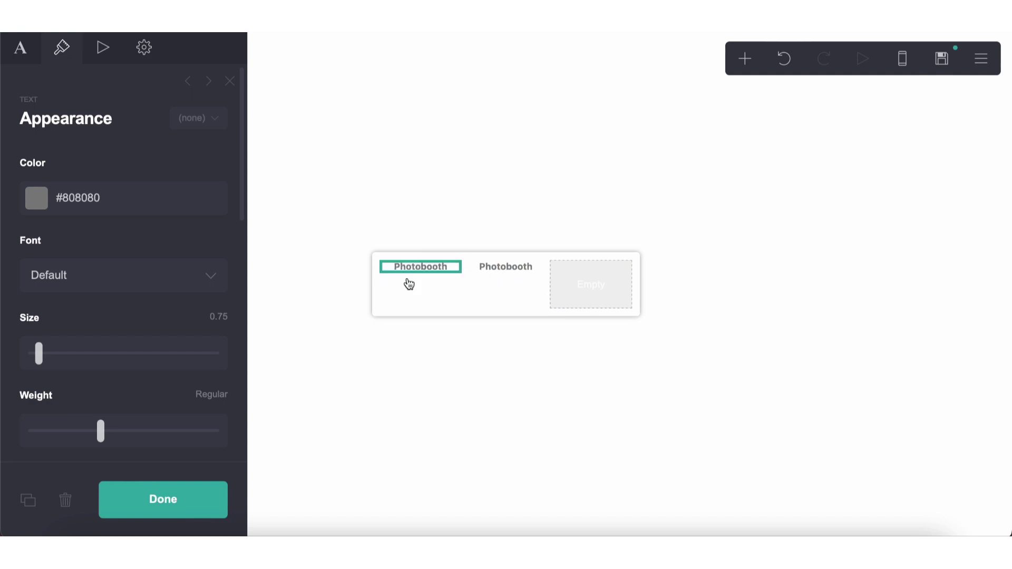
Step: Replace the first column's text with three bold colored bullets: "[**•**]{red} [**•**]{yellow} [**•**]{green}"
click(19, 50)
drag(115, 164, 2, 155)
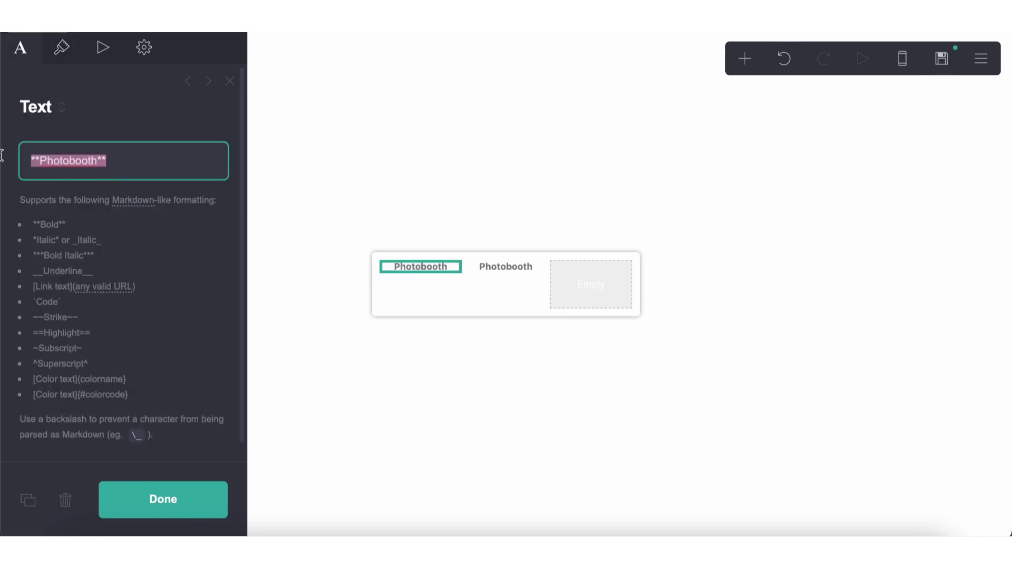
text(***)
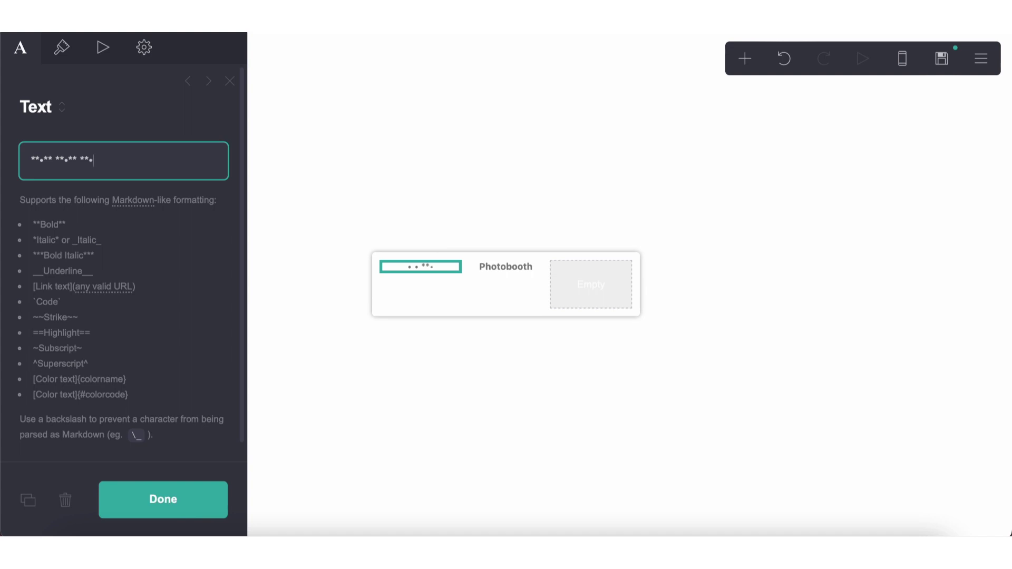
text([**•**]{red} )
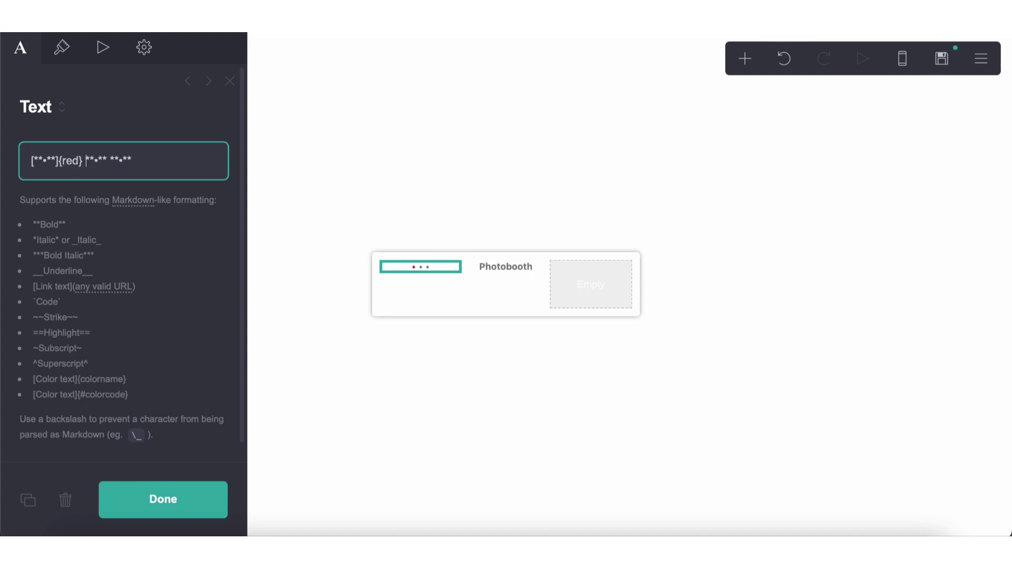
text([**•**]{yellow} )
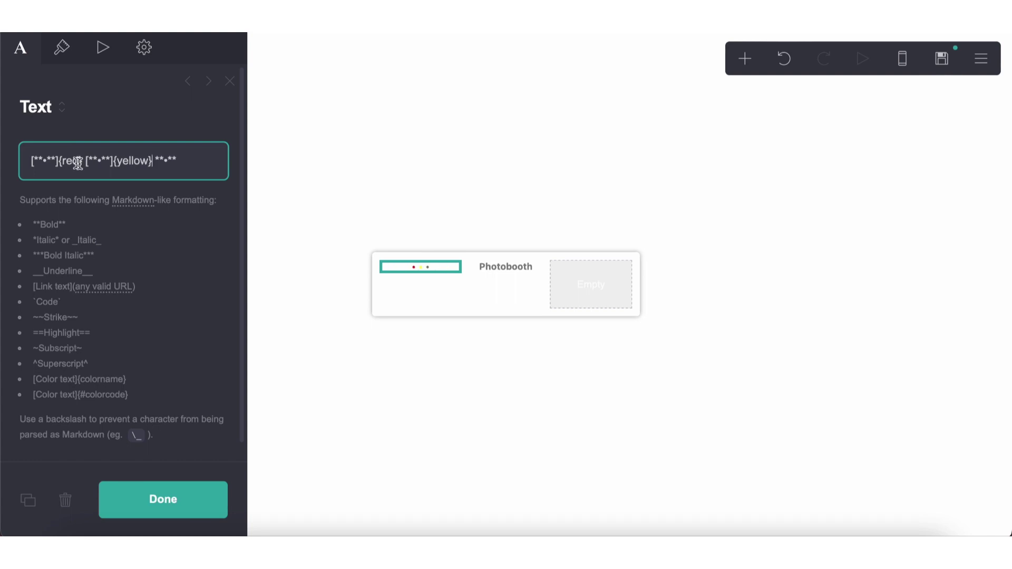
text([**•**])
text({gr)
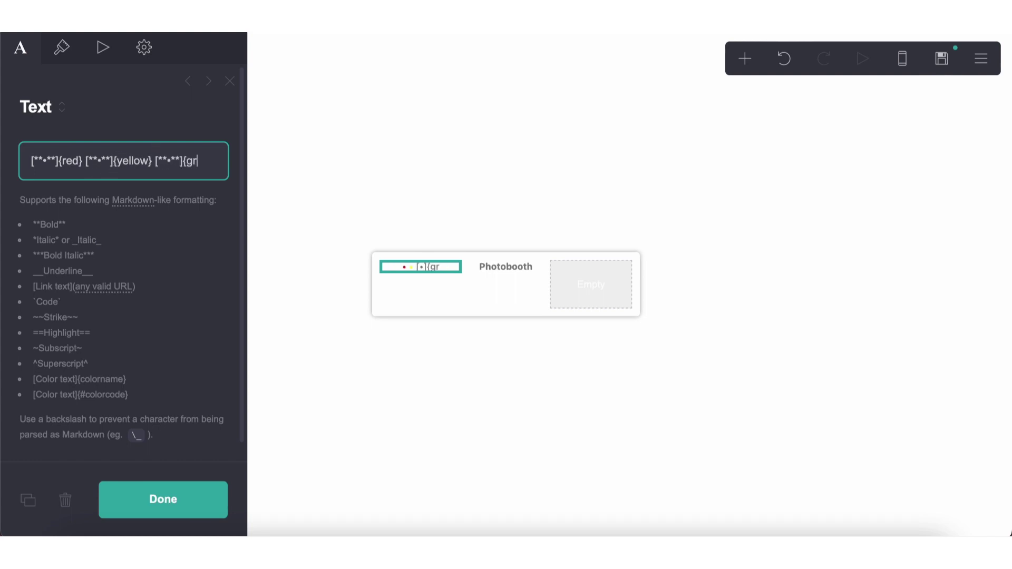
text(een})
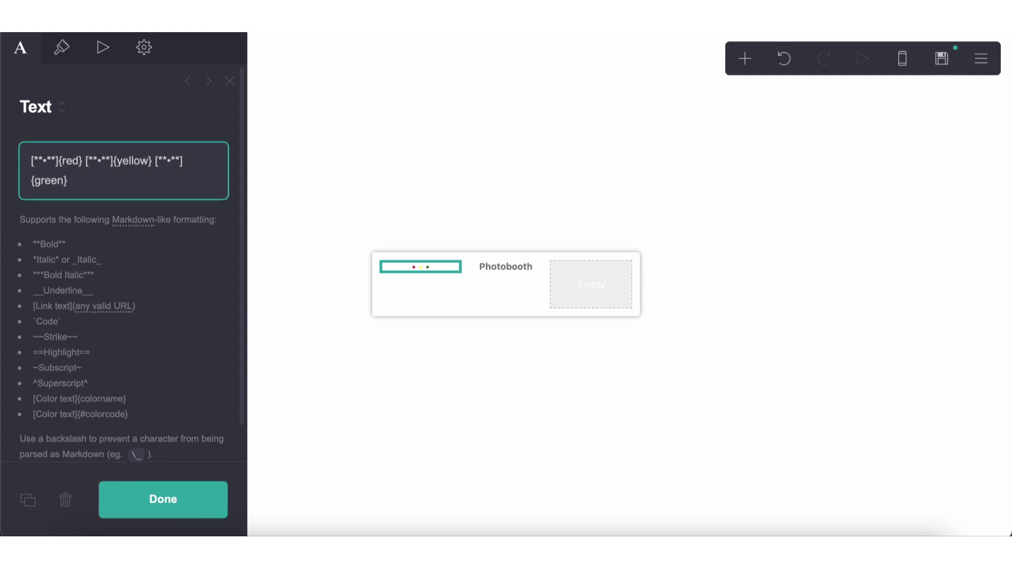
Step: Pick the bright green #40E35A as the bullets' text color and copy its hex code without the # sign
click(63, 46)
click(89, 203)
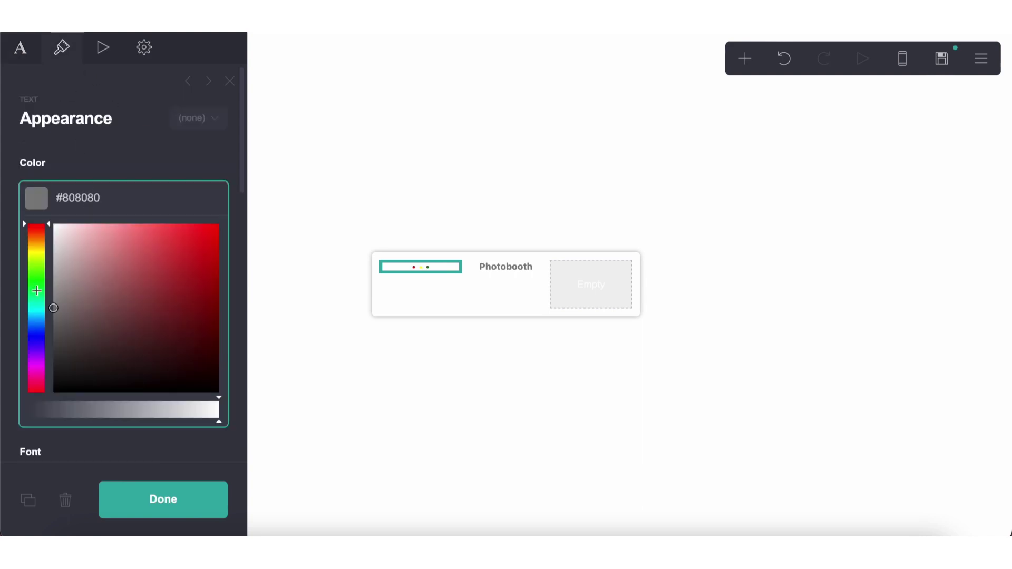
mouse_move(37, 291)
mouse_down()
mouse_move(36, 267)
mouse_move(41, 279)
mouse_move(123, 197)
mouse_up()
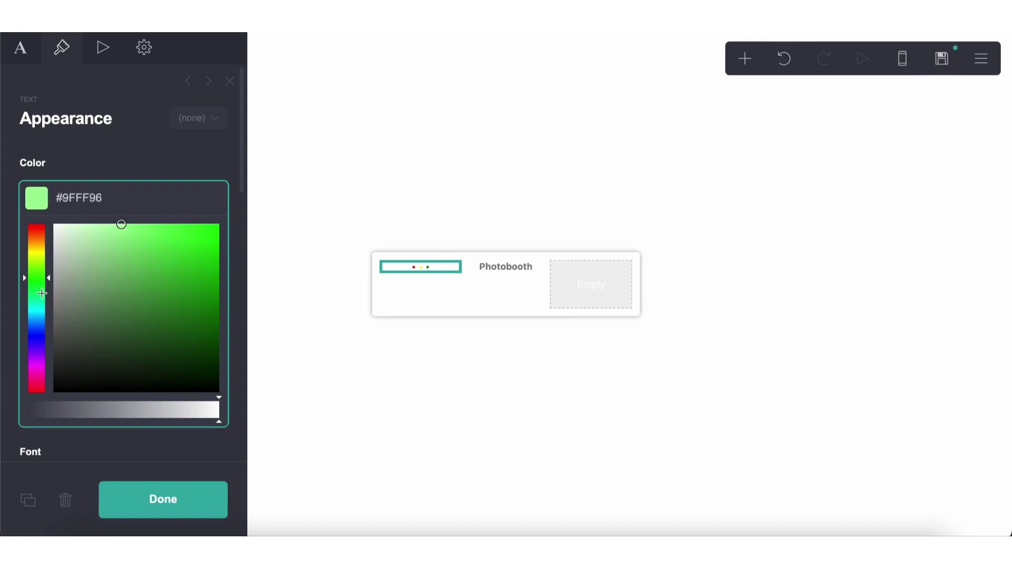
drag(40, 282, 41, 283)
mouse_move(108, 269)
mouse_down()
mouse_move(120, 244)
mouse_move(156, 221)
mouse_move(172, 243)
mouse_up()
double_click(77, 199)
key(ctrl+c)
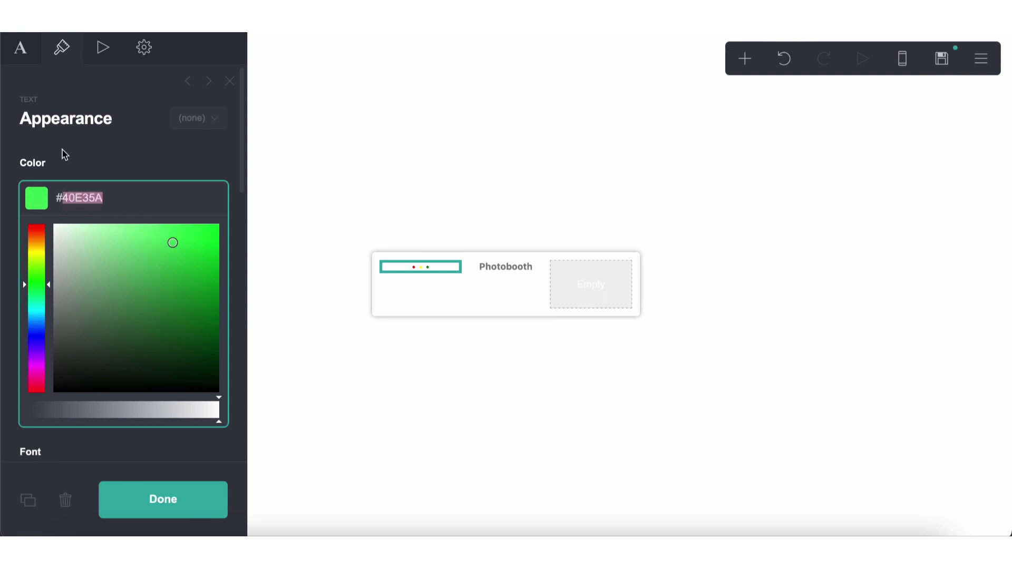
Step: Replace the third bullet's color name green with the code #40E35A
click(29, 59)
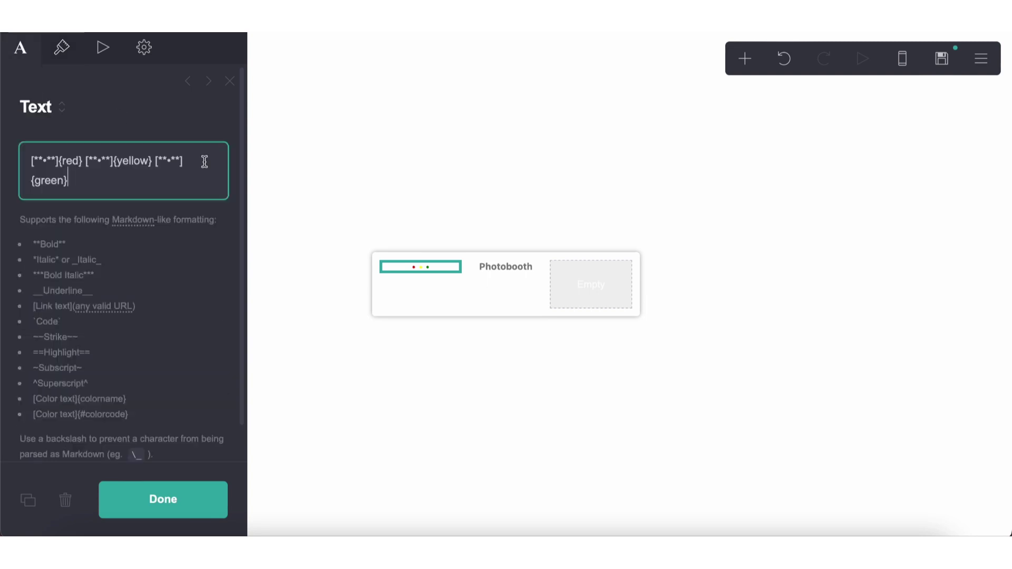
double_click(50, 178)
text(#)
key(ctrl+v)
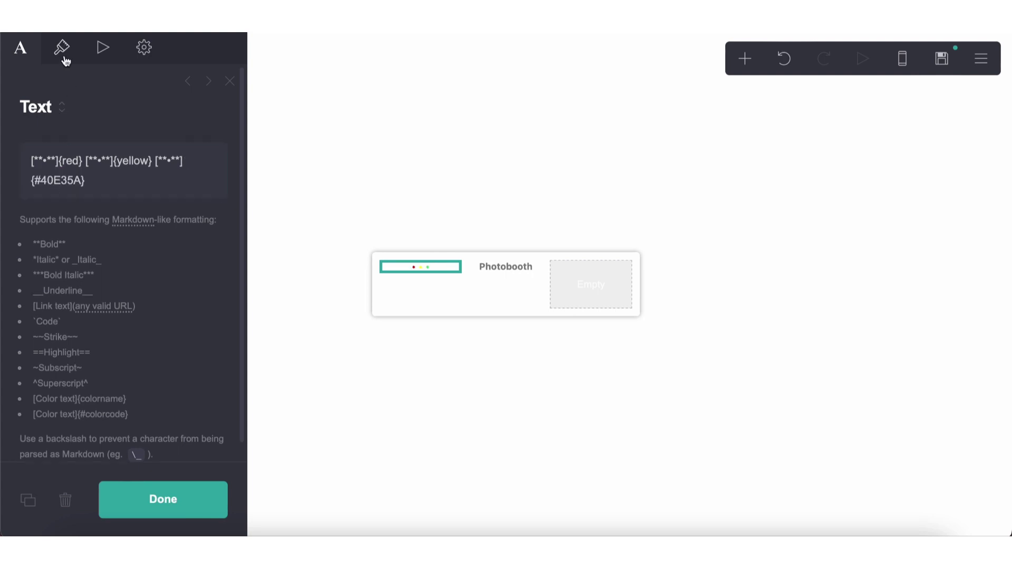
Step: Pick the bright yellow #FFF733 as the bullets' text color and copy its hex code
click(61, 48)
click(108, 203)
click(36, 272)
drag(35, 272, 35, 250)
drag(182, 239, 187, 221)
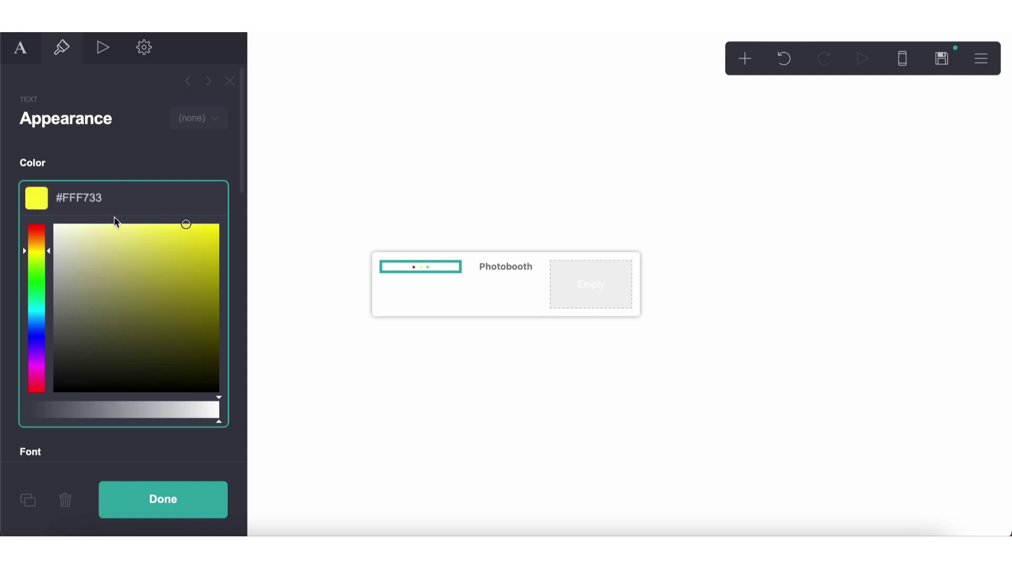
double_click(91, 204)
Step: Set the bullets' base text color to #808080 and replace the second bullet's color name yellow with #FFF733
key(BackSpace)
text(8)
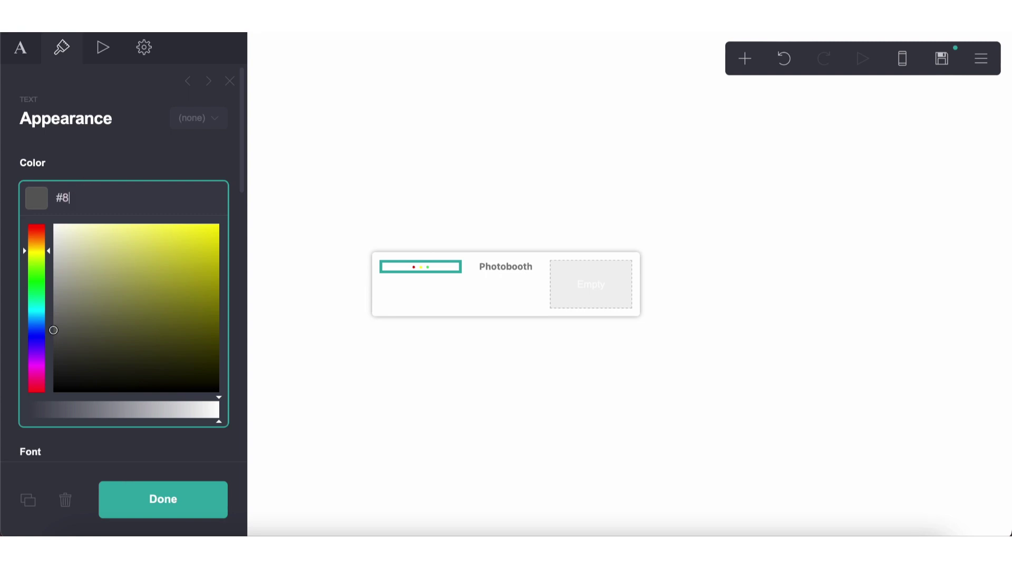
text(08080)
click(20, 57)
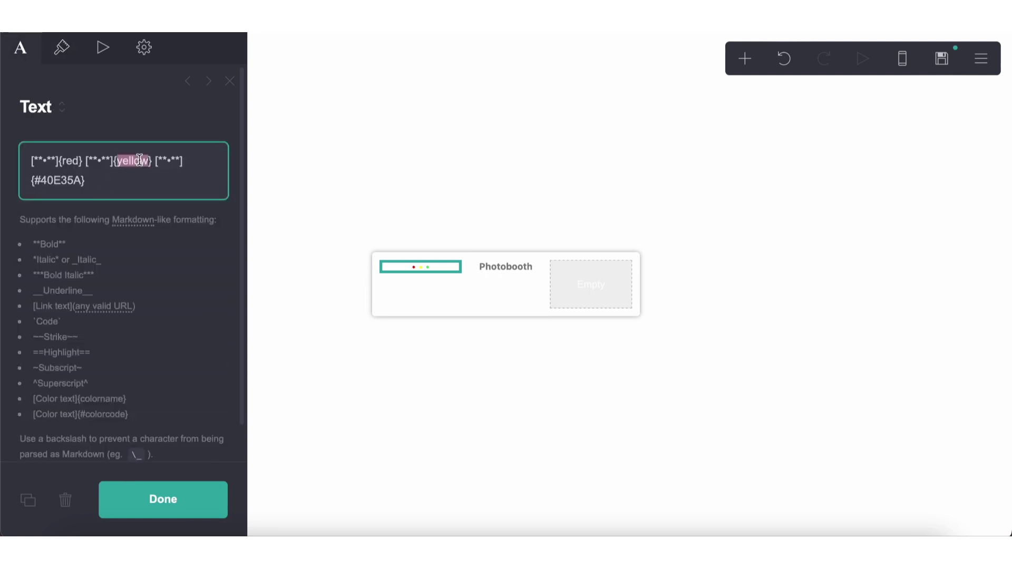
click(462, 403)
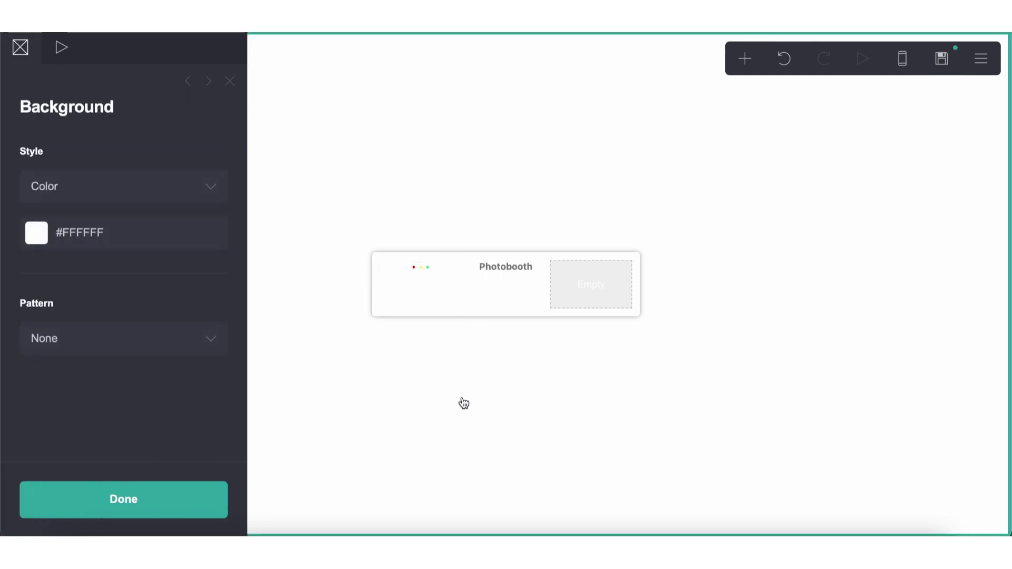
key(Escape)
Step: Set the weight of the bullets text in the first column to Bold and close its settings
click(432, 270)
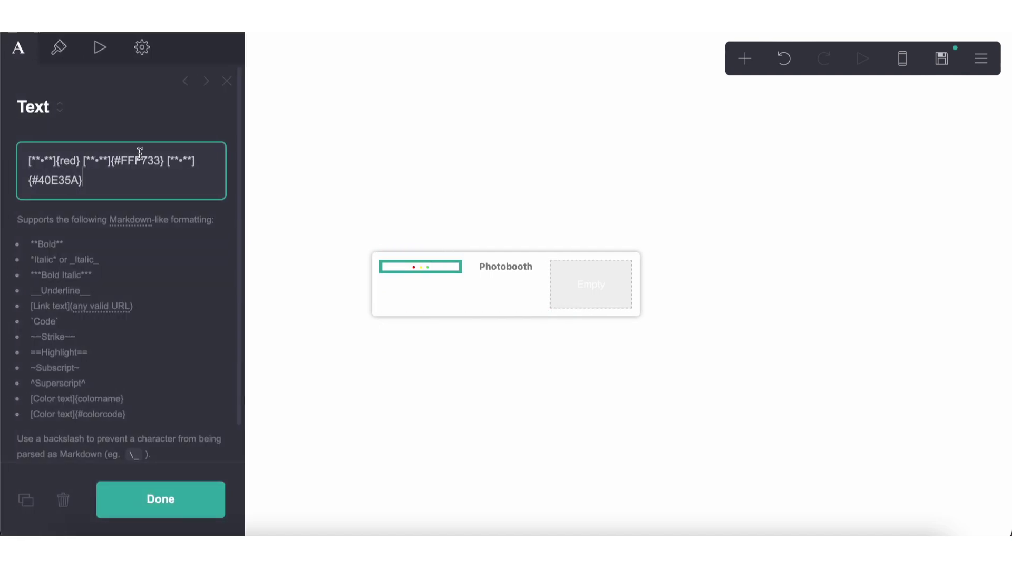
click(61, 48)
scroll(132, 385, down, 1)
drag(102, 369, 171, 376)
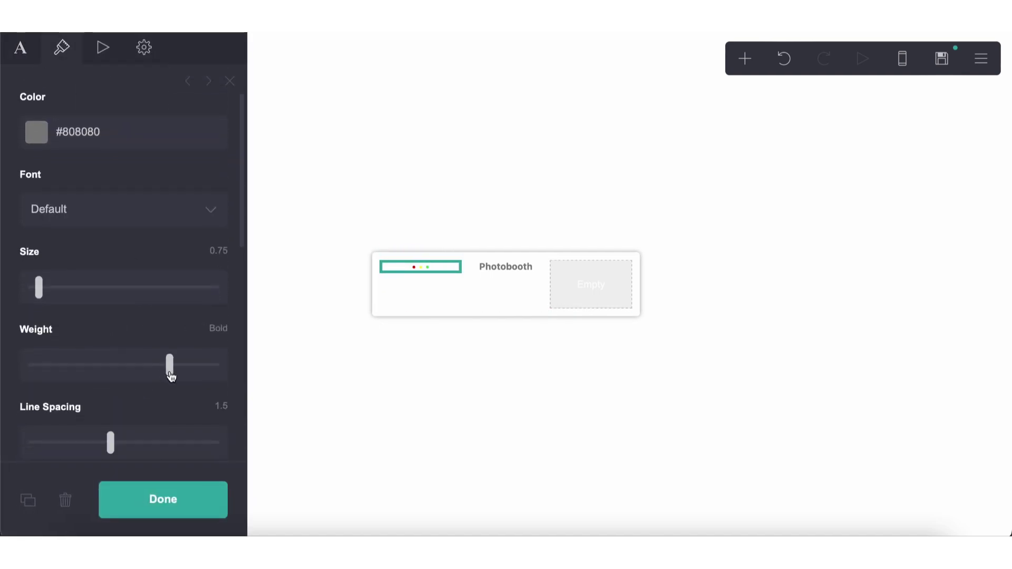
click(406, 407)
key(Escape)
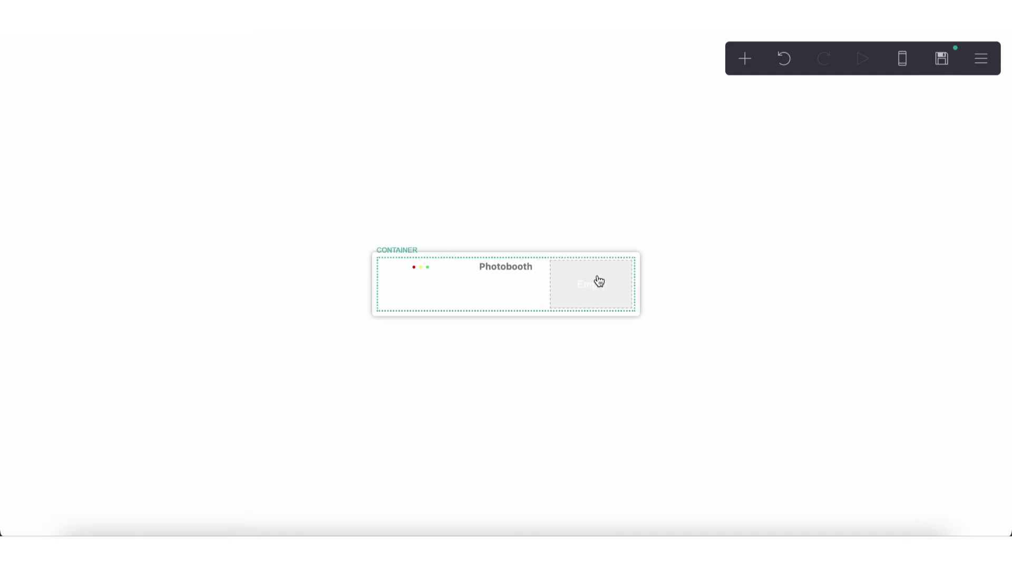
Step: Add an icons element to the container's empty third column and set its icon size to 1
click(732, 68)
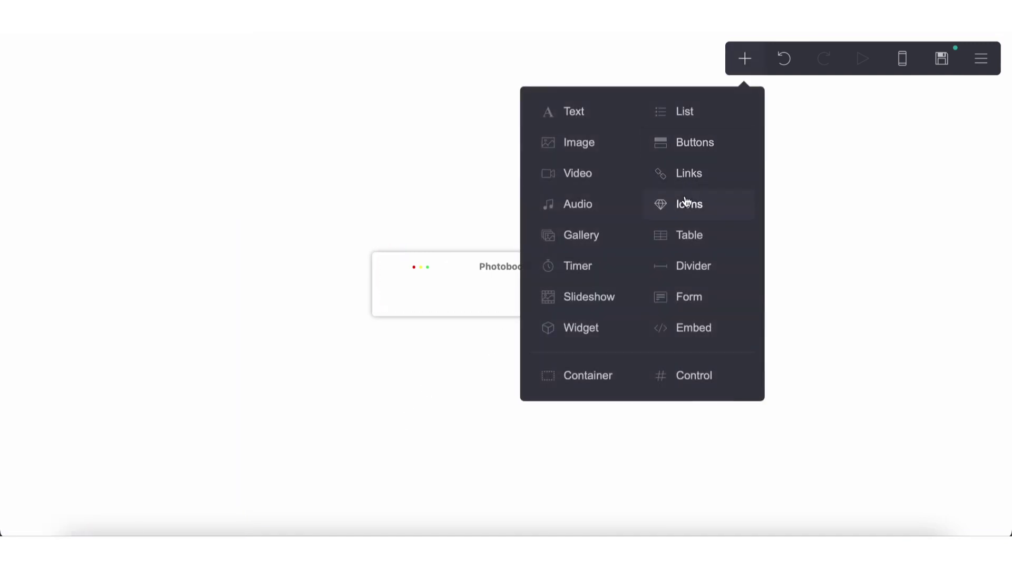
drag(686, 202, 588, 284)
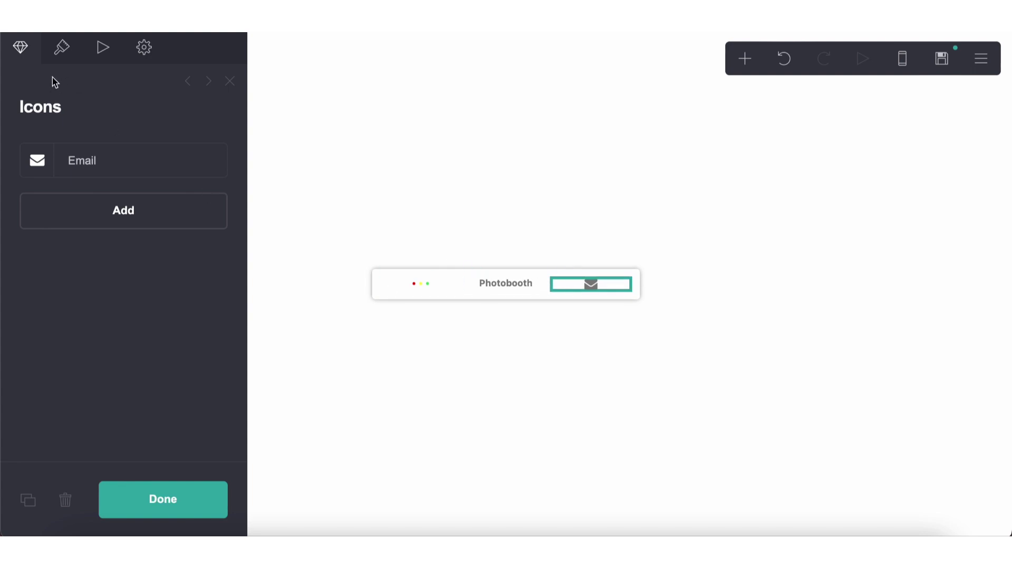
click(62, 47)
drag(50, 405, 41, 406)
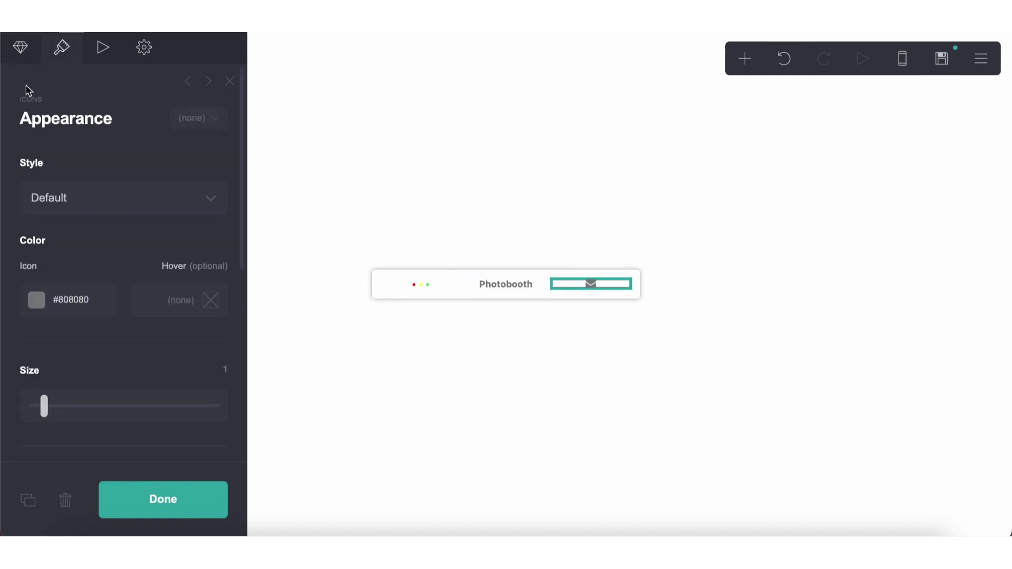
Step: Add two more icons to the icons element in the third column
click(21, 49)
click(117, 212)
click(119, 196)
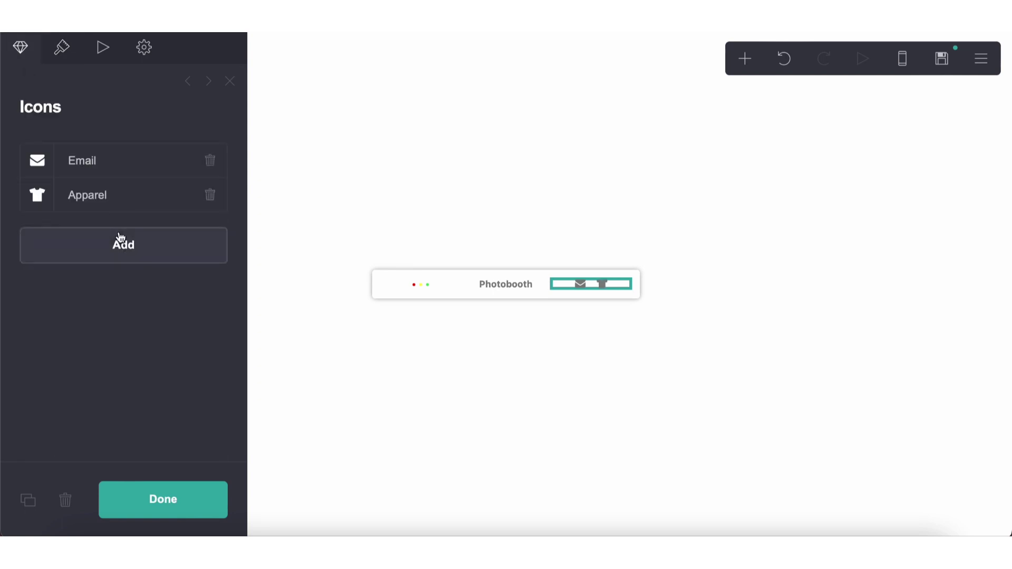
click(122, 243)
Step: Narrow the spacing between the icons and add a fourth icon to the element
click(68, 52)
scroll(108, 323, down, 4)
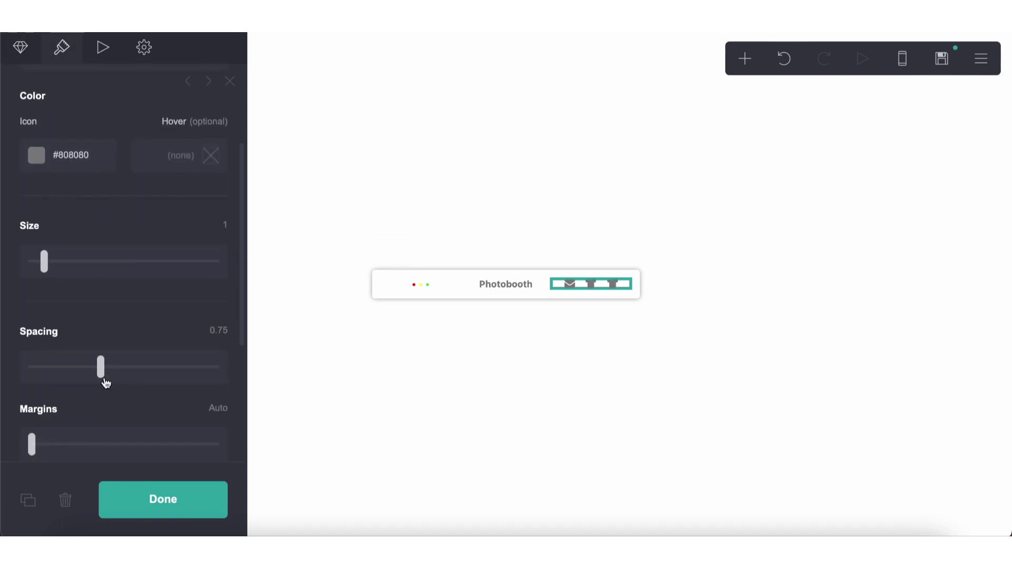
drag(100, 372, 82, 376)
click(21, 52)
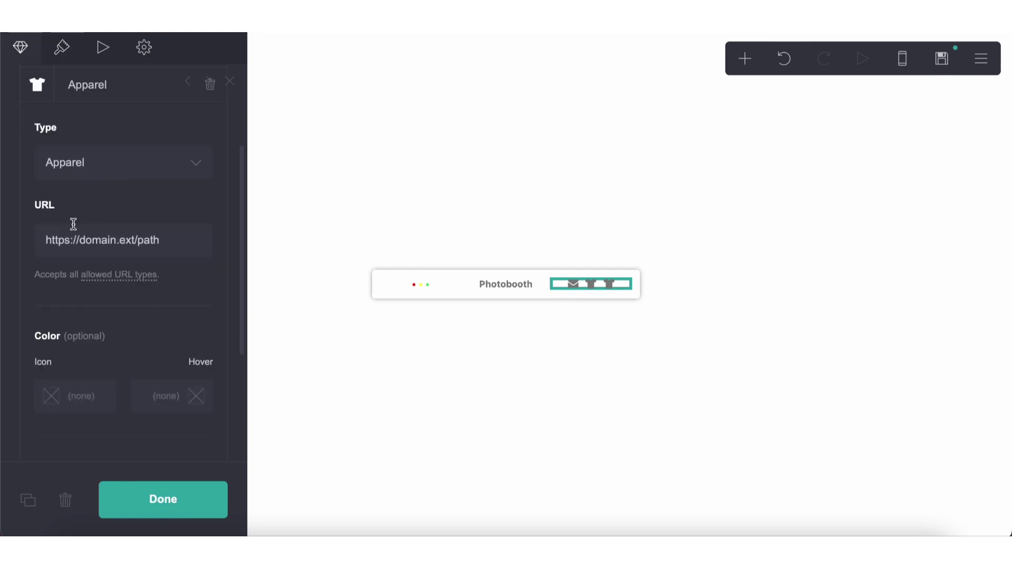
click(83, 287)
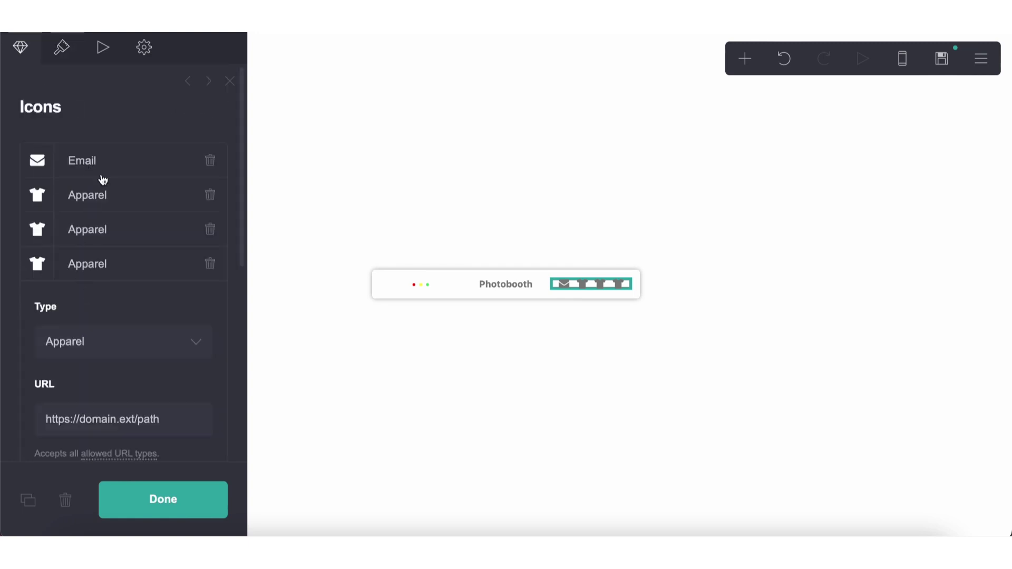
Step: Change the first icon's type from the Email symbol to Location
click(108, 174)
click(103, 241)
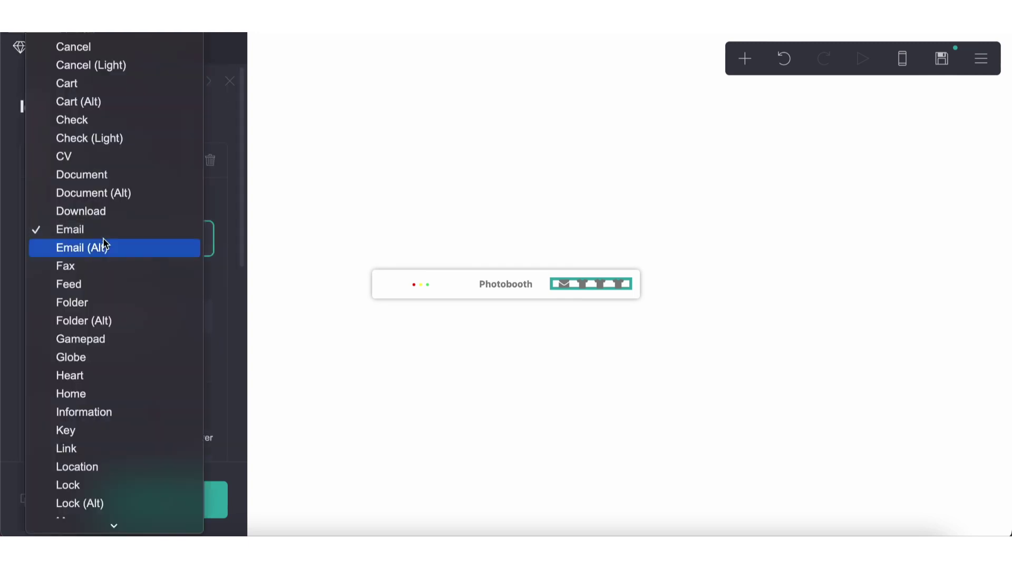
text(lo)
key(Return)
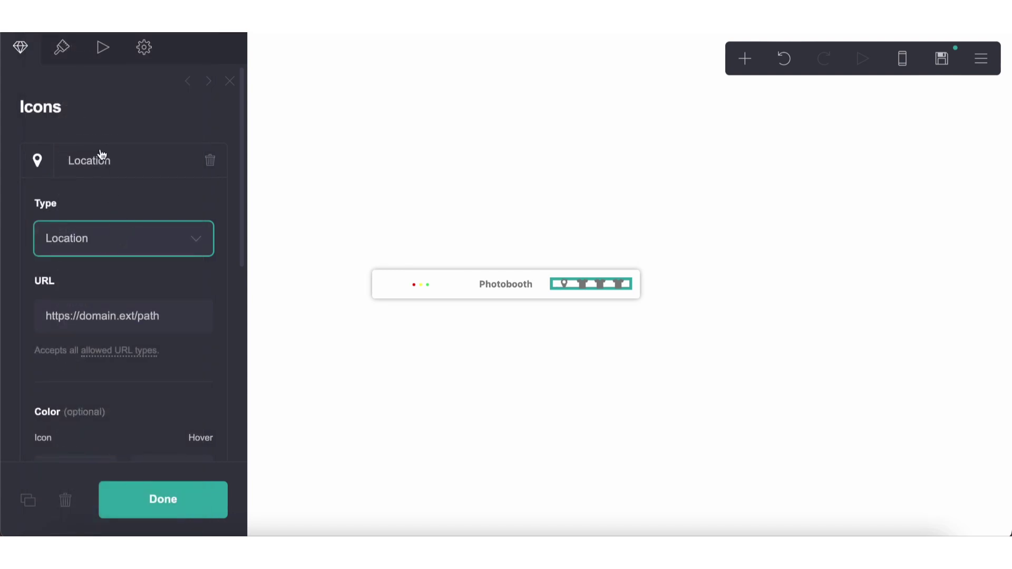
click(102, 154)
Step: Change the second icon's type from Apparel to Link
click(100, 193)
click(108, 287)
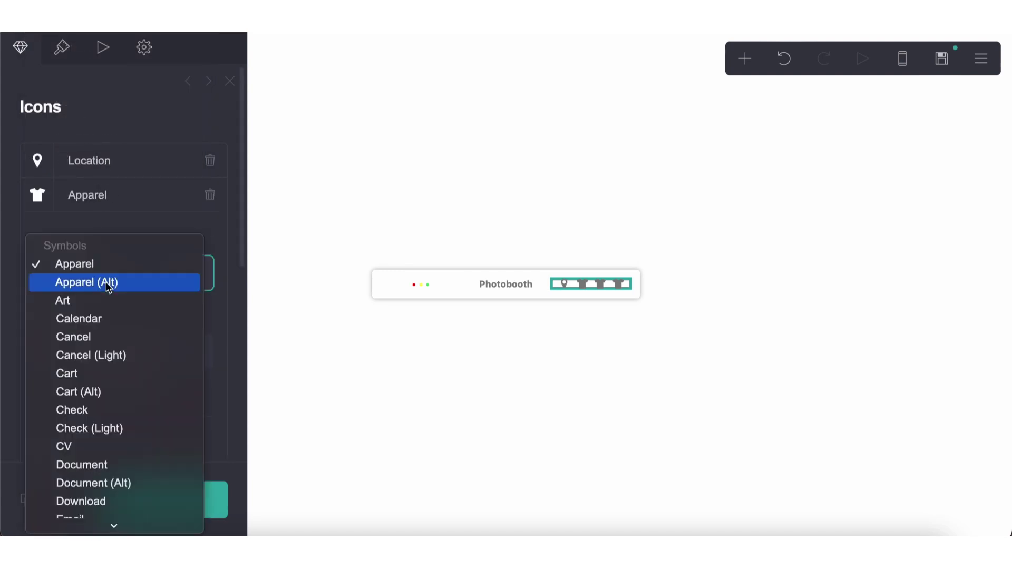
text(l)
key(Return)
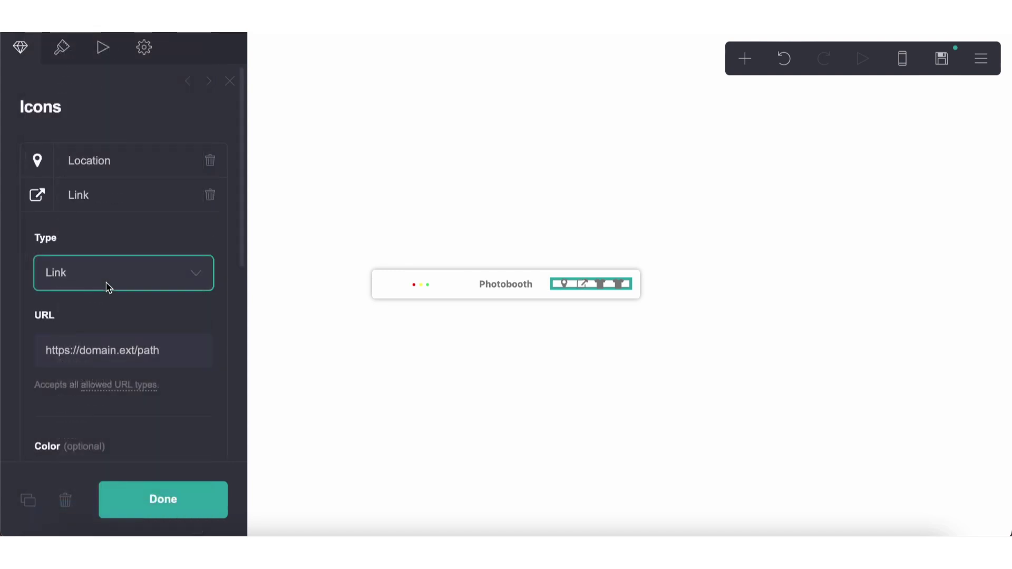
Step: Change the third icon's type from Apparel to Calendar
click(134, 211)
click(120, 237)
click(116, 304)
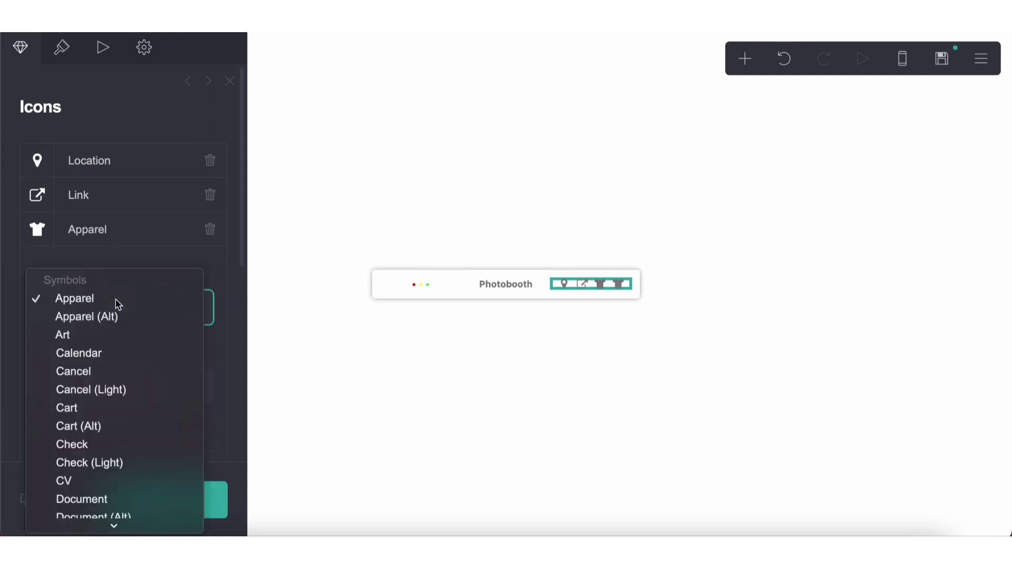
key(c)
key(Return)
Step: Change the fourth icon's type to Chevron Right and fill in its URL with a # link
click(117, 231)
click(115, 268)
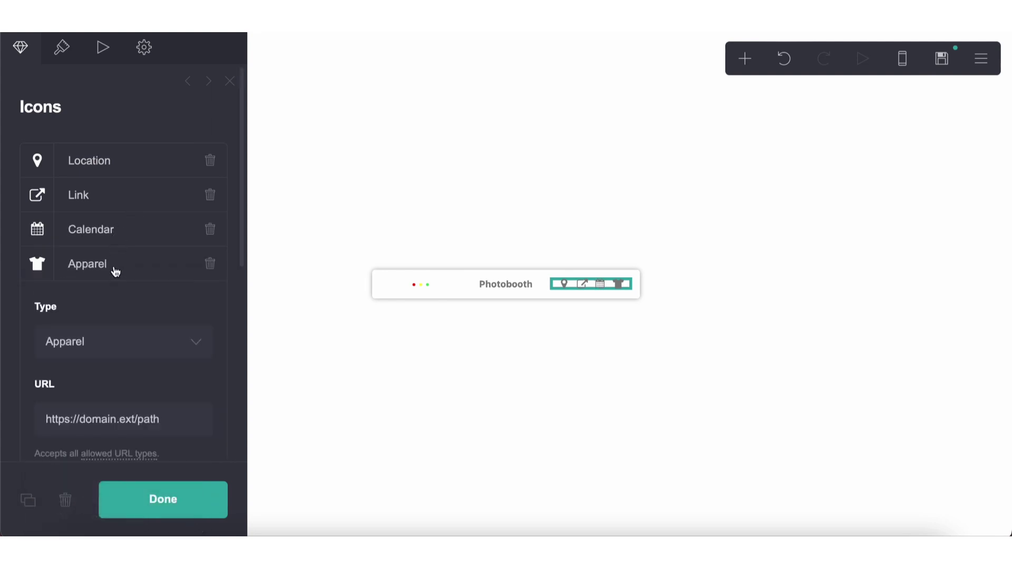
click(108, 340)
key(a)
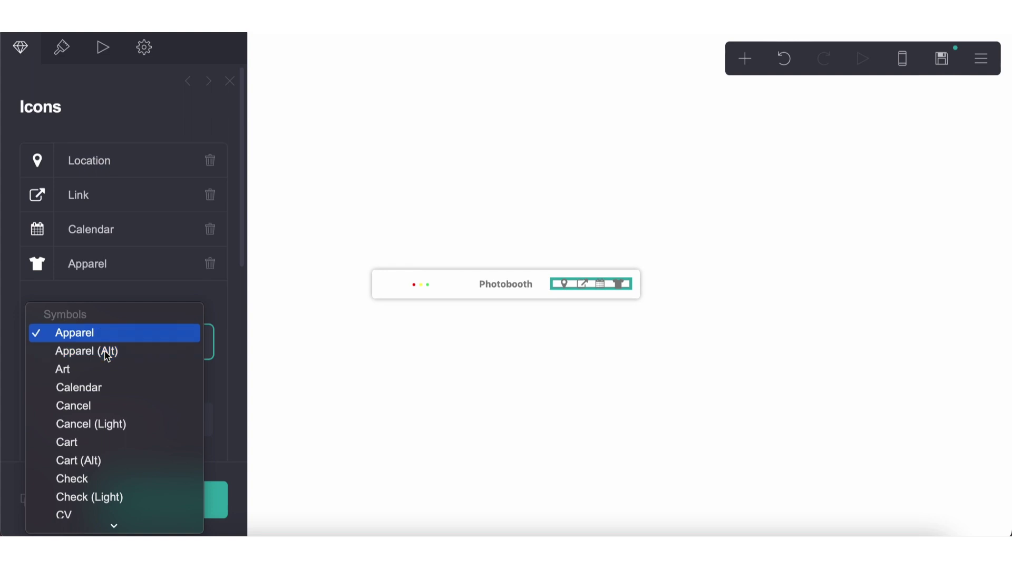
key(r)
key(r)
scroll(105, 356, down, 3)
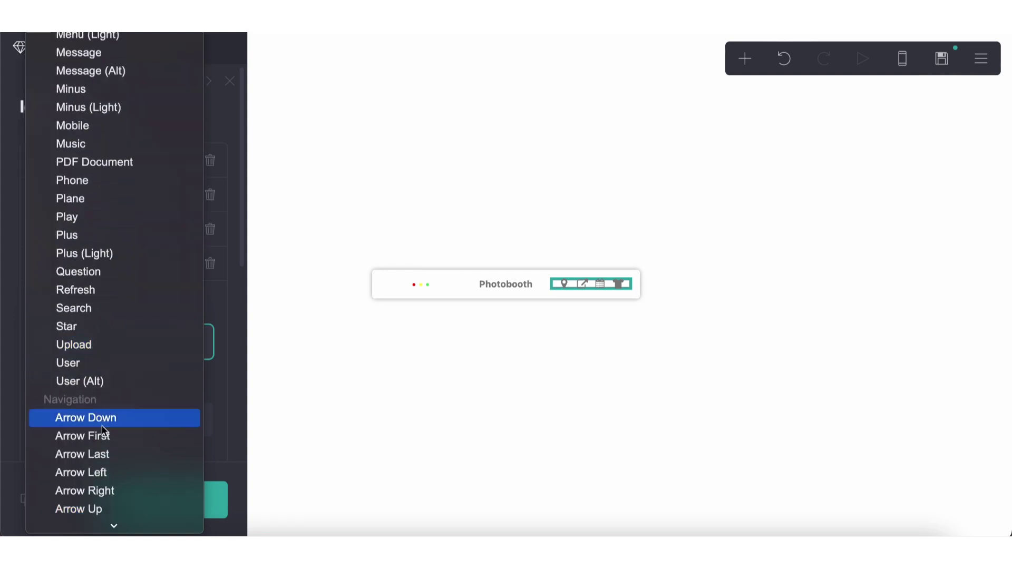
scroll(104, 436, down, 3)
scroll(103, 440, down, 3)
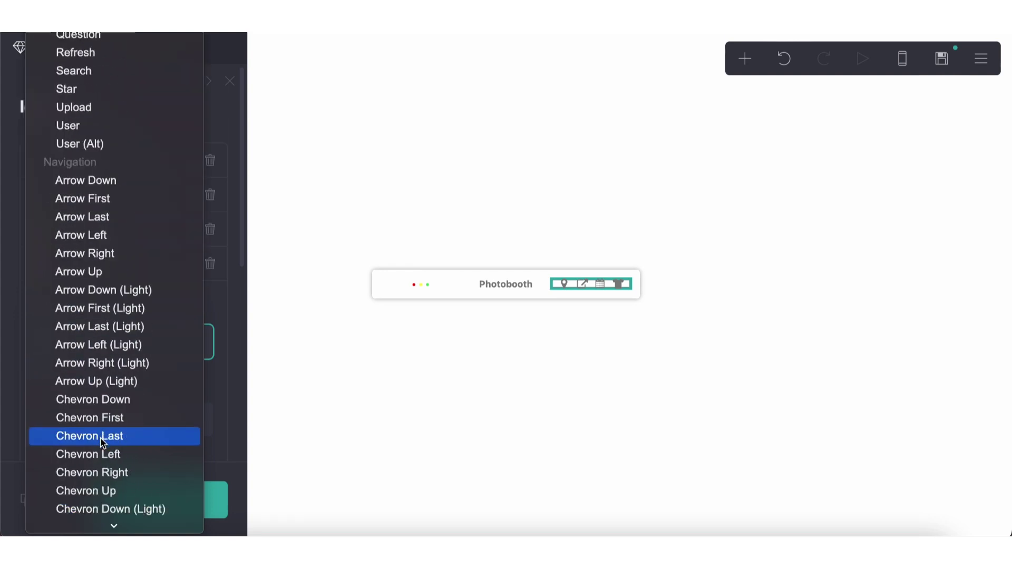
click(109, 477)
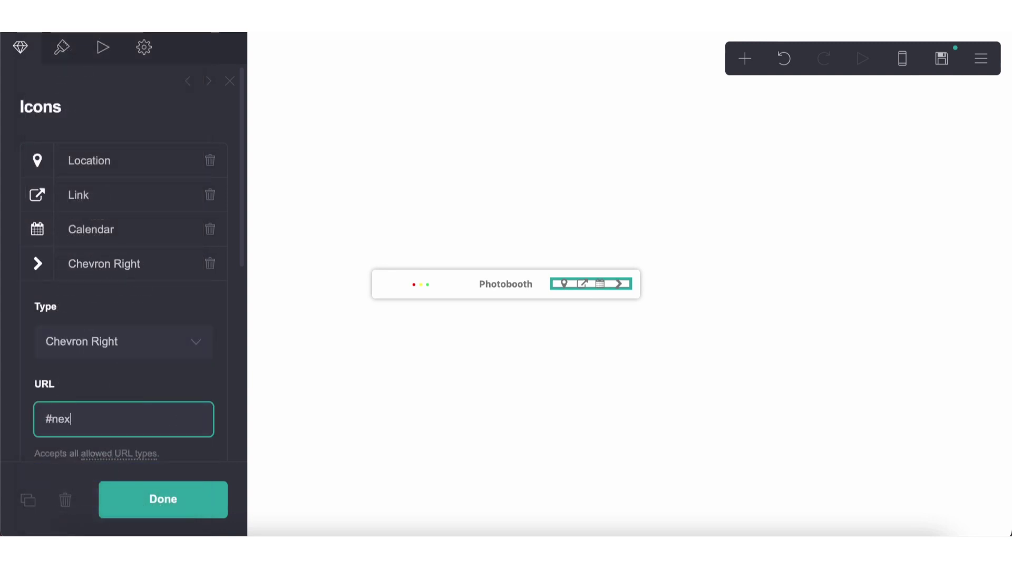
click(355, 481)
click(405, 278)
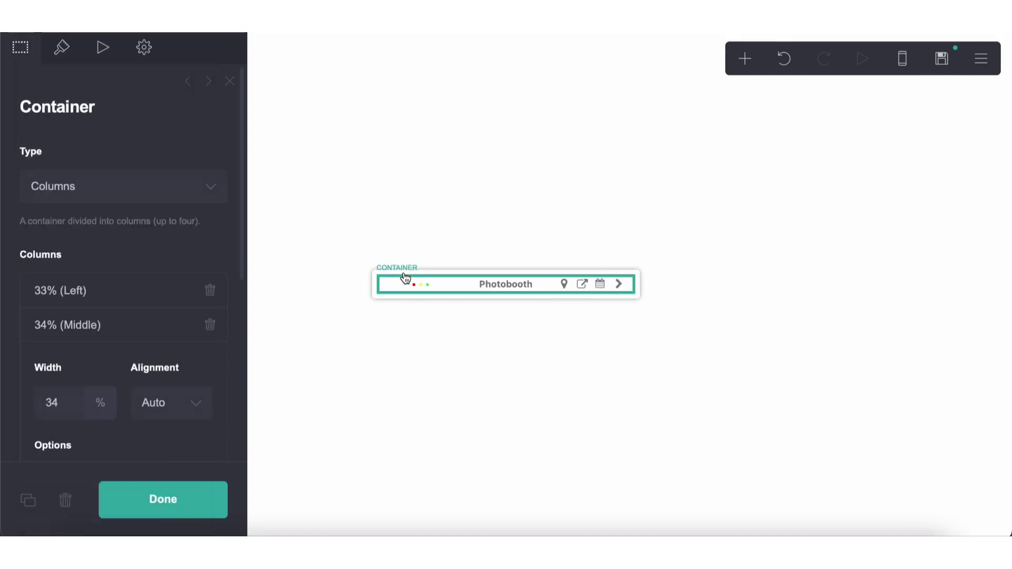
scroll(77, 244, down, 10)
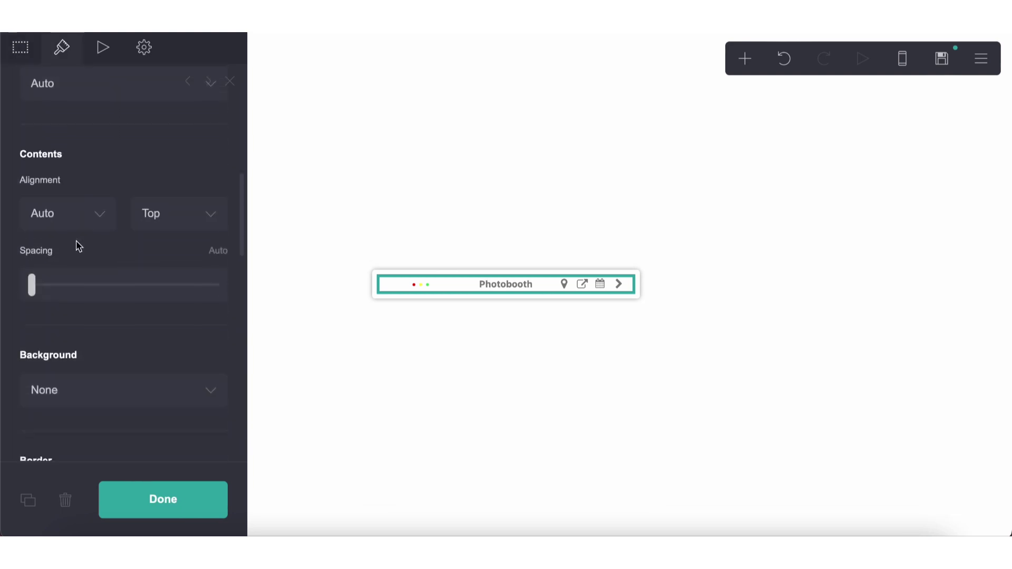
click(466, 415)
click(446, 414)
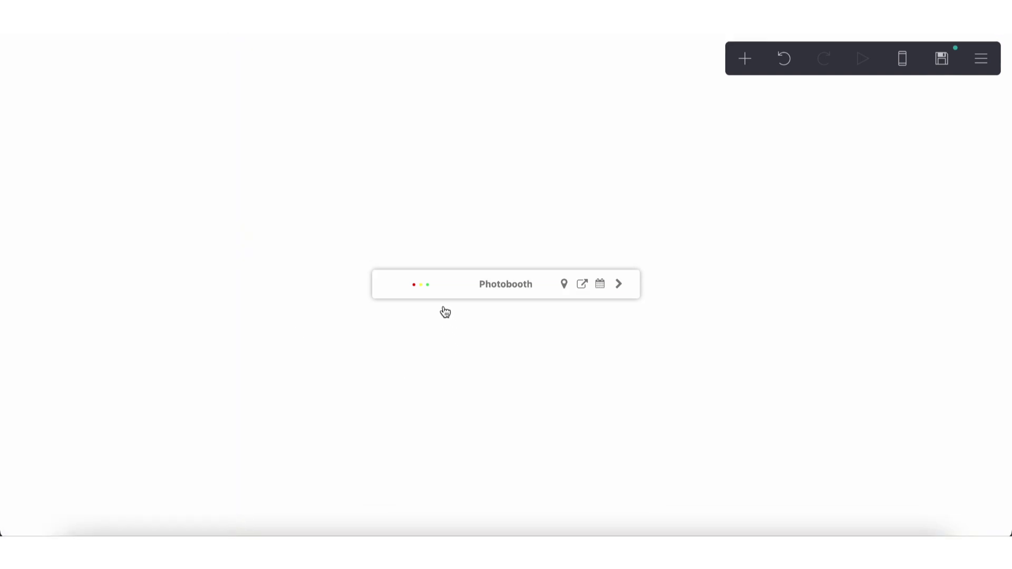
Step: Give the columns container a solid light grey background in #E3E3E3
click(440, 280)
scroll(104, 330, down, 10)
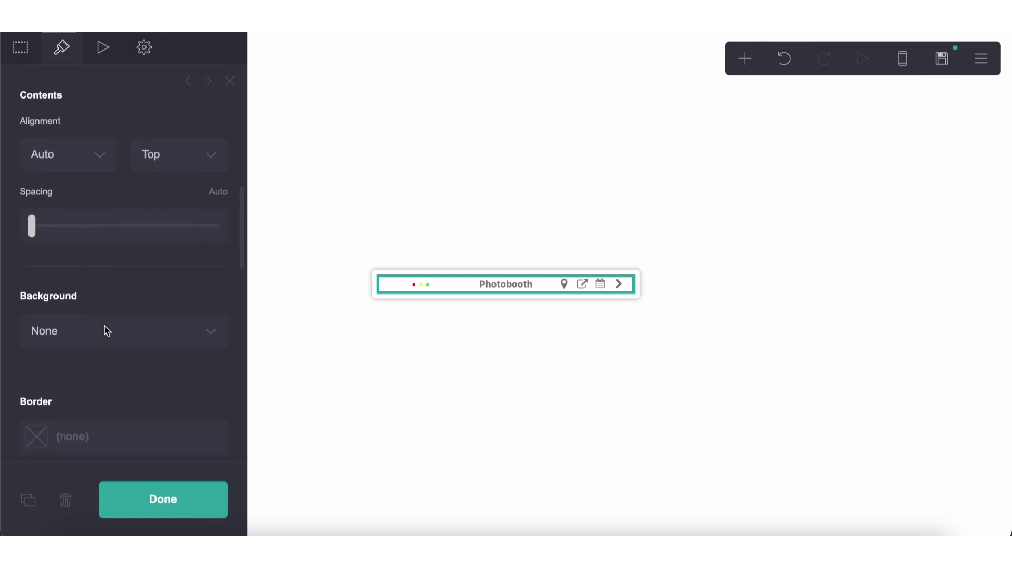
click(87, 238)
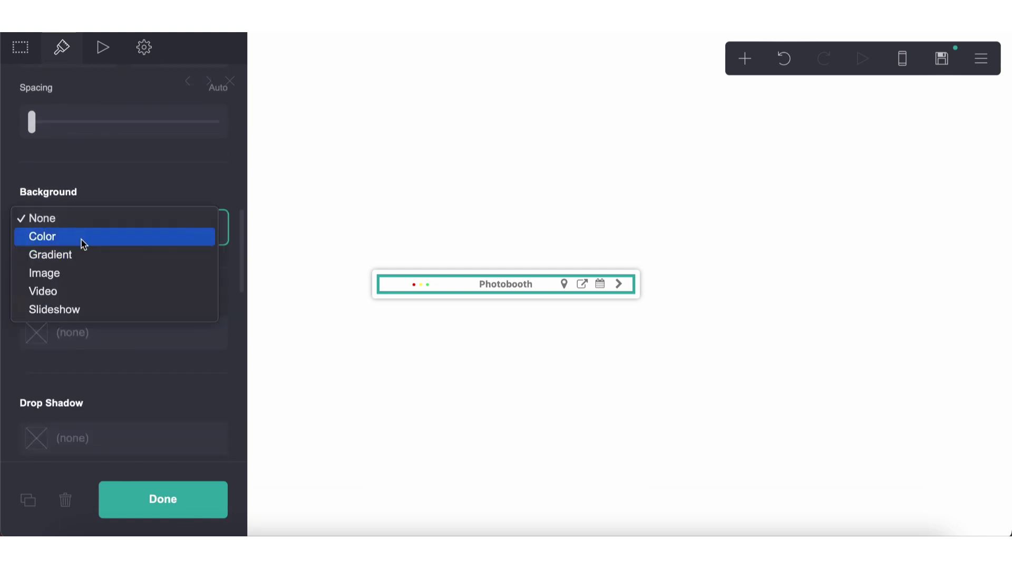
click(80, 235)
click(74, 285)
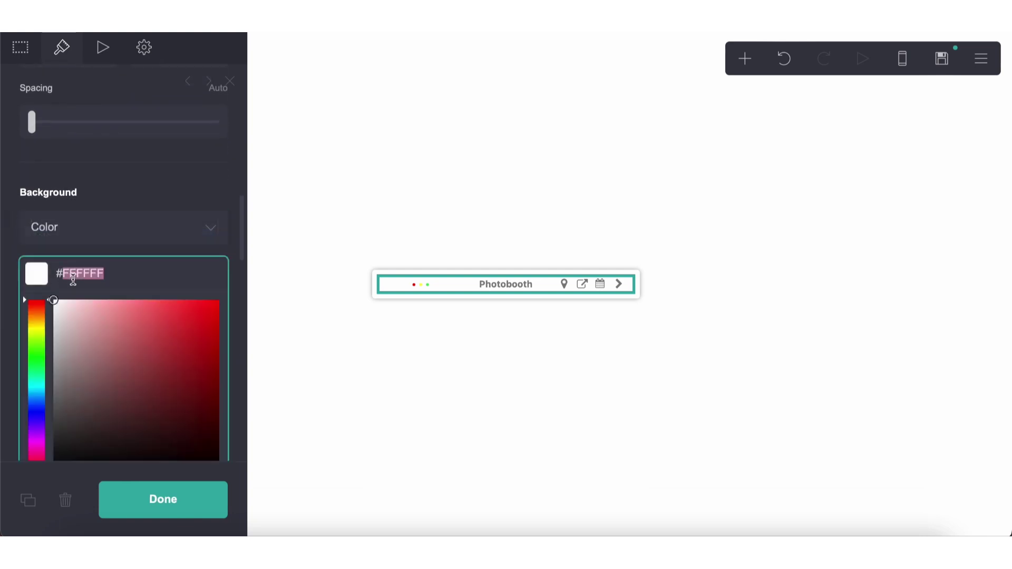
text(#FFF733)
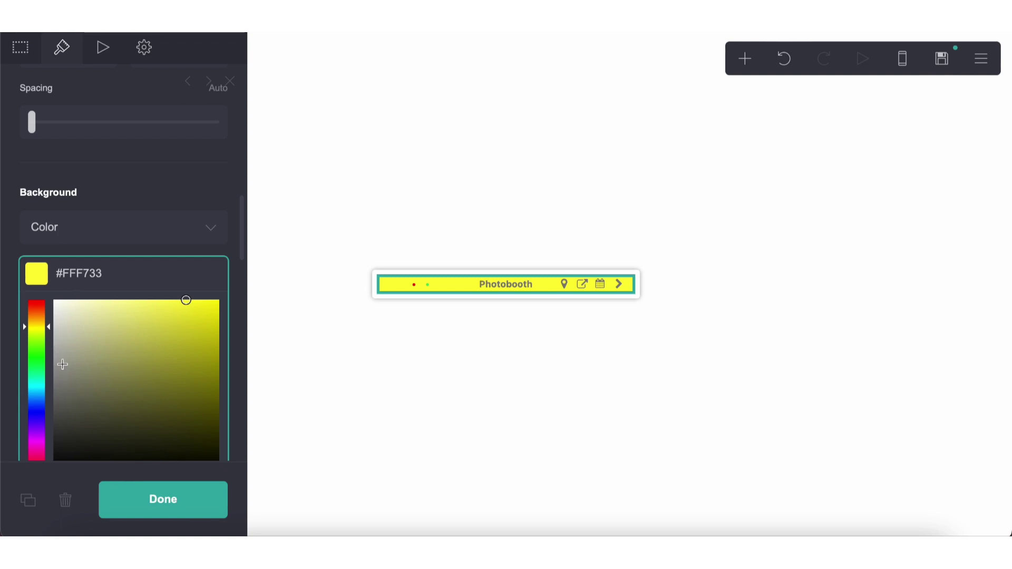
drag(62, 365, 36, 323)
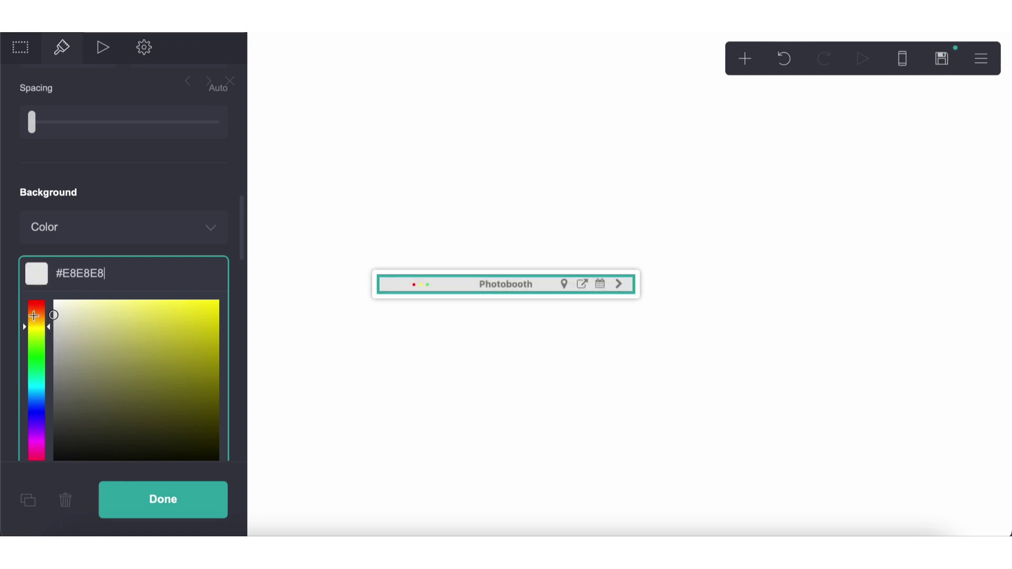
click(367, 402)
click(359, 401)
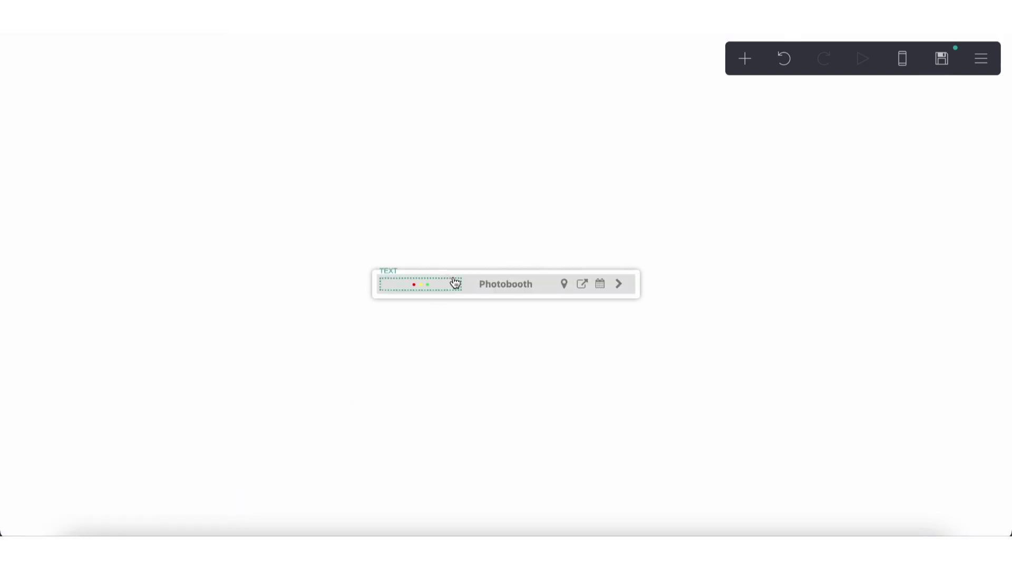
Step: Switch the container's background to a gradient and set its second stop to #E3E3E3
click(458, 278)
scroll(153, 306, down, 10)
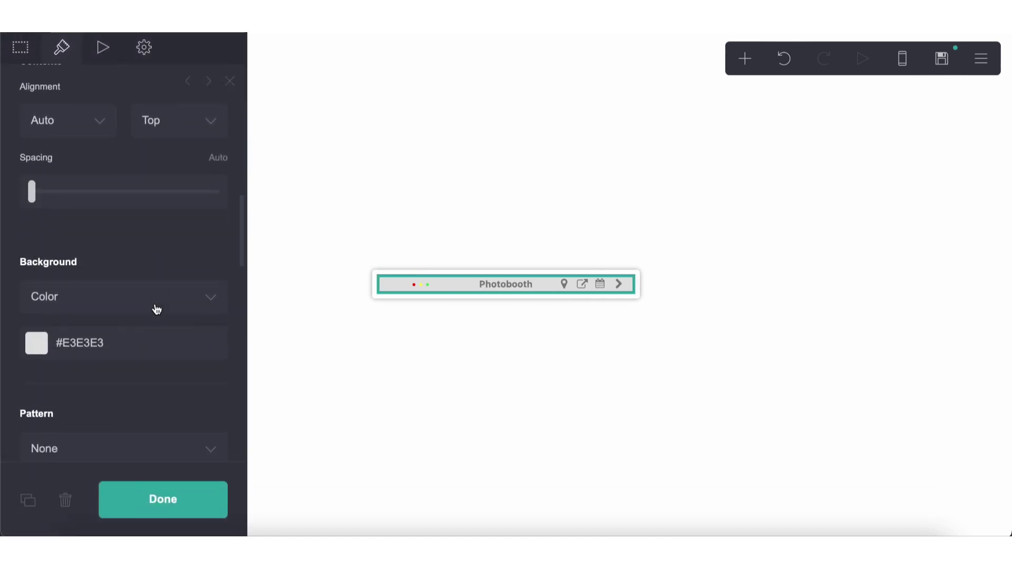
click(86, 221)
click(94, 178)
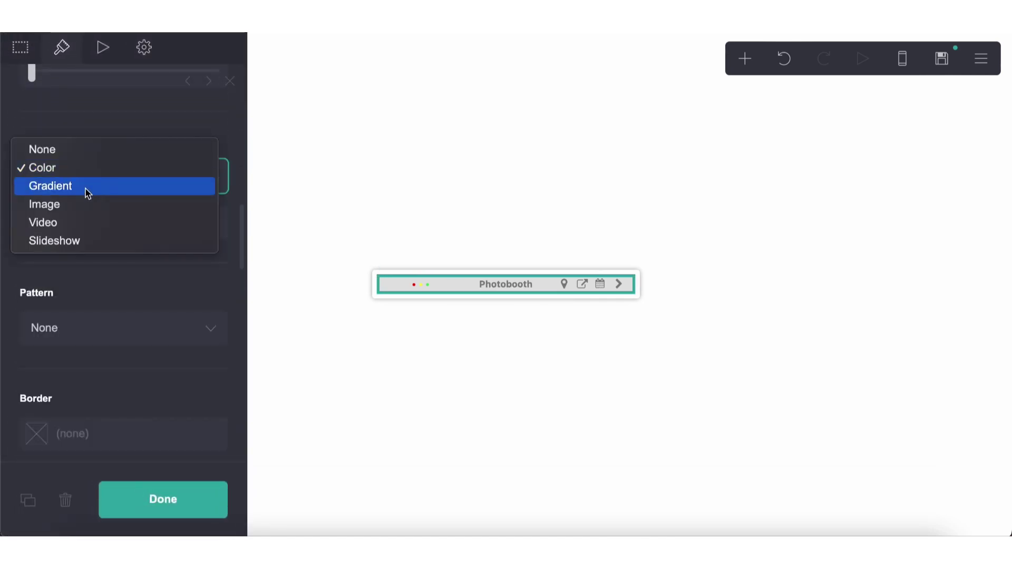
click(86, 188)
click(82, 317)
key(ctrl+a)
text(#E3E3E3)
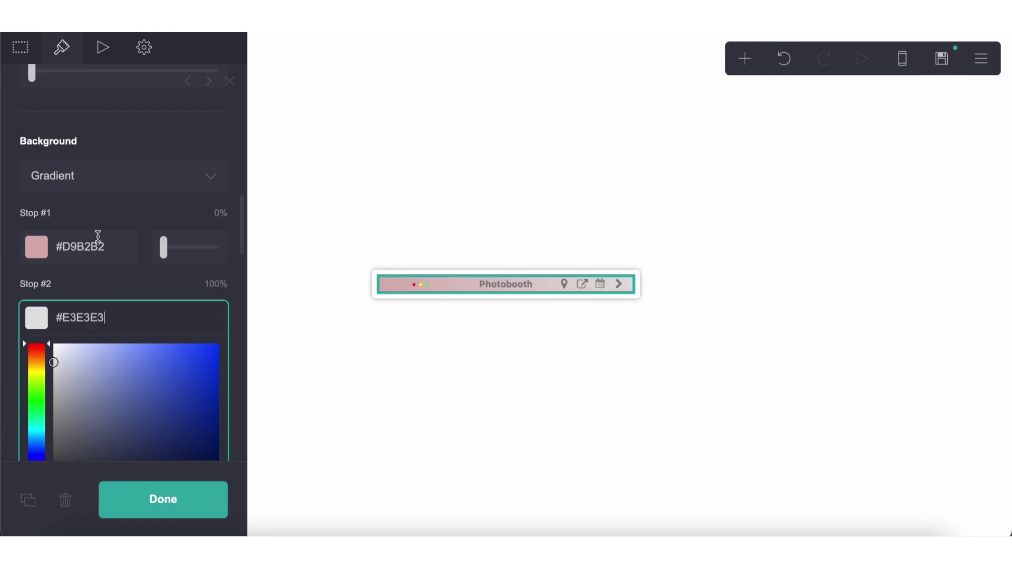
Step: Set the gradient's first stop to #FFFFFF, its angle to 180° and the second stop's position to 54%
click(84, 247)
text(FFFFFF)
click(92, 229)
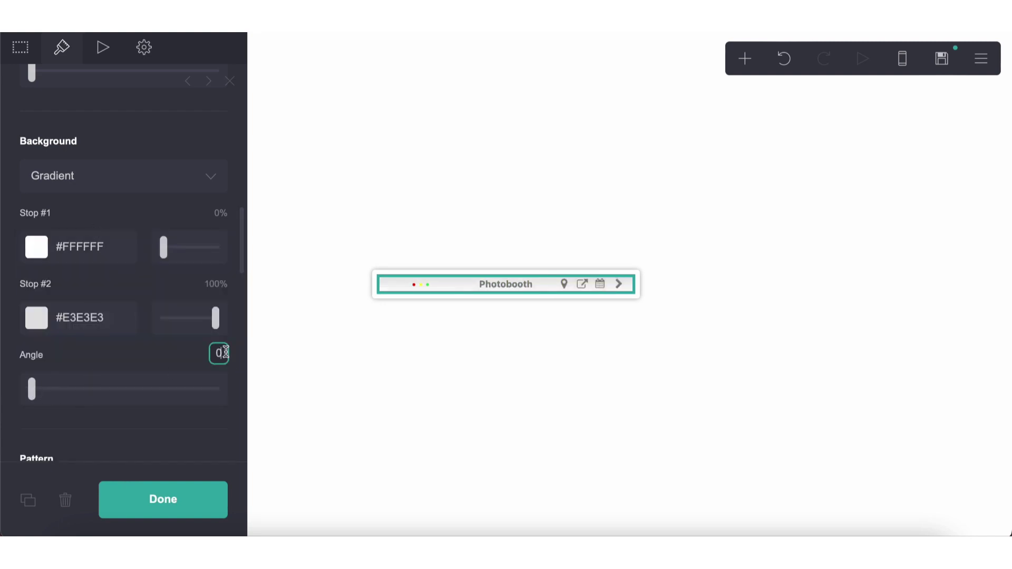
text(180)
key(Return)
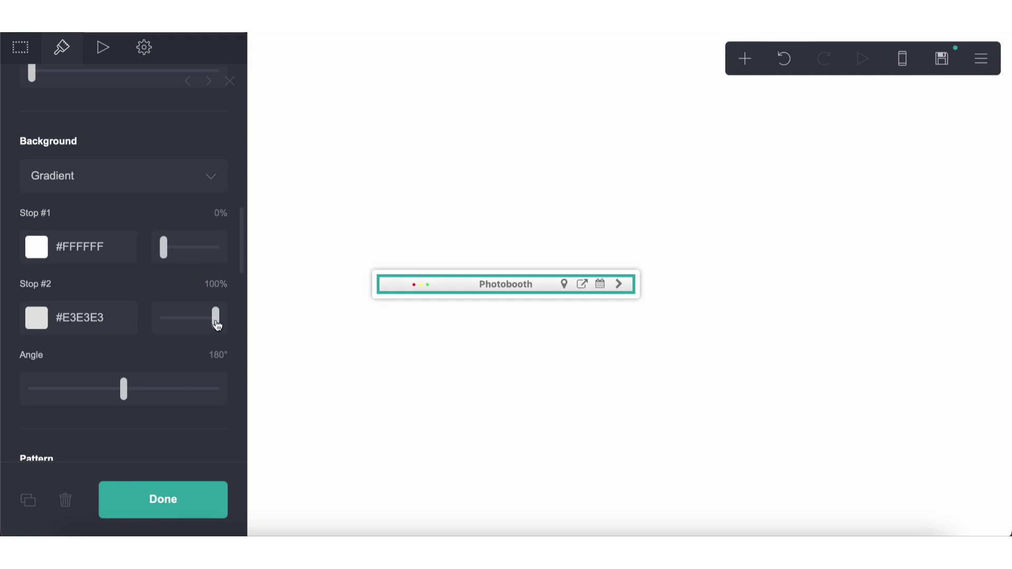
click(419, 414)
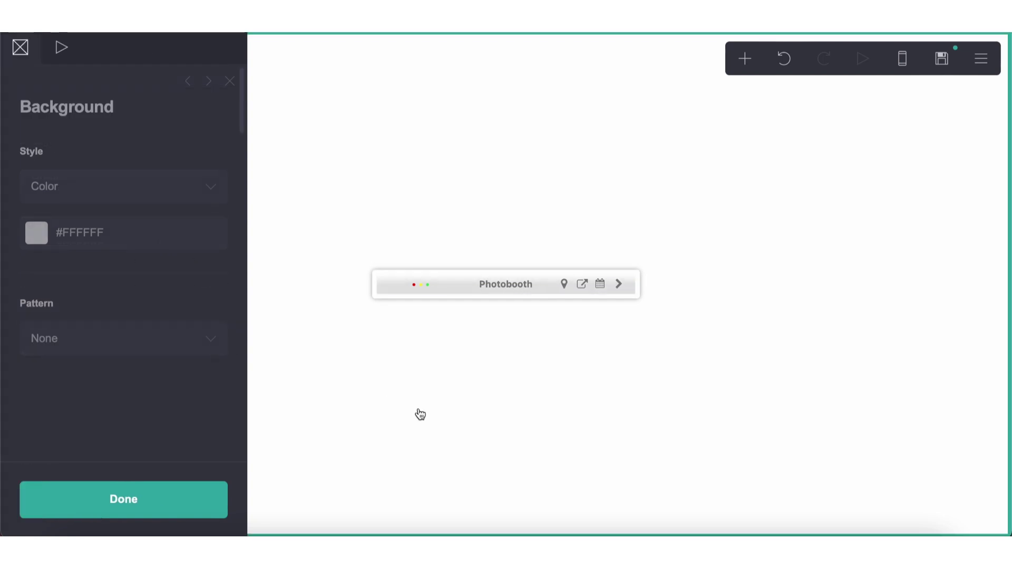
Step: Add a border in #808080 to the columns container
click(436, 285)
scroll(180, 352, down, 15)
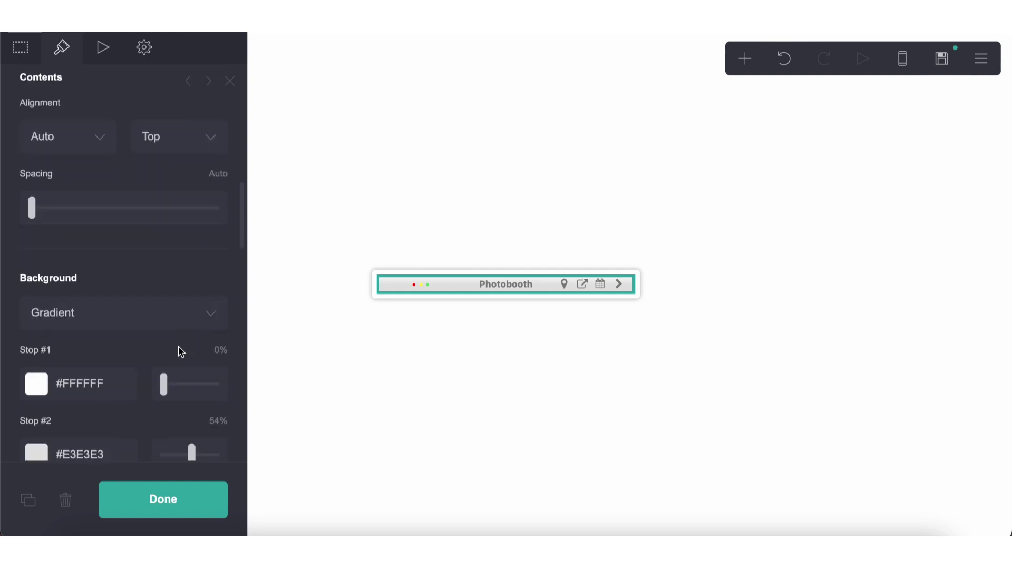
click(147, 342)
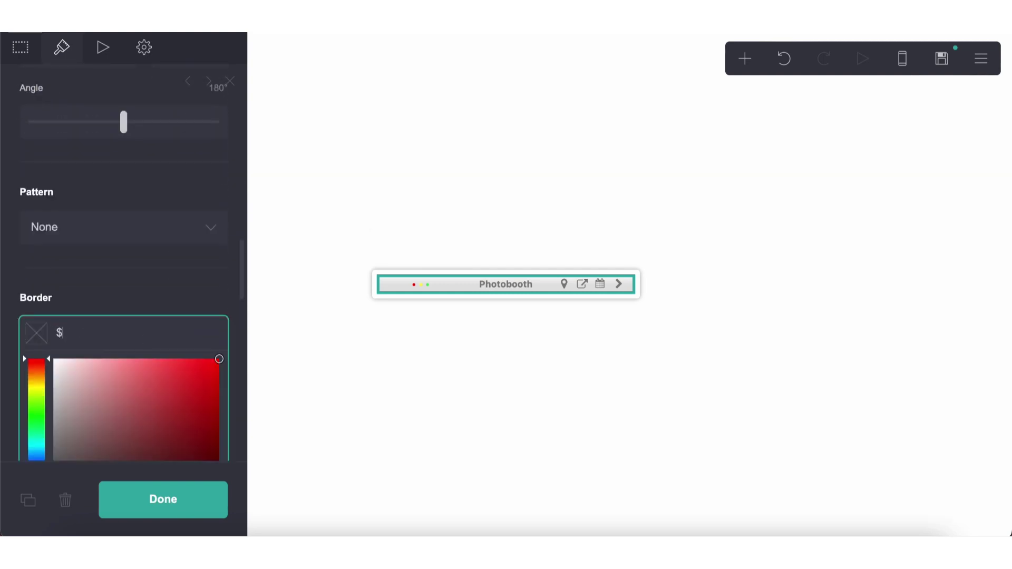
text(#808080)
click(521, 369)
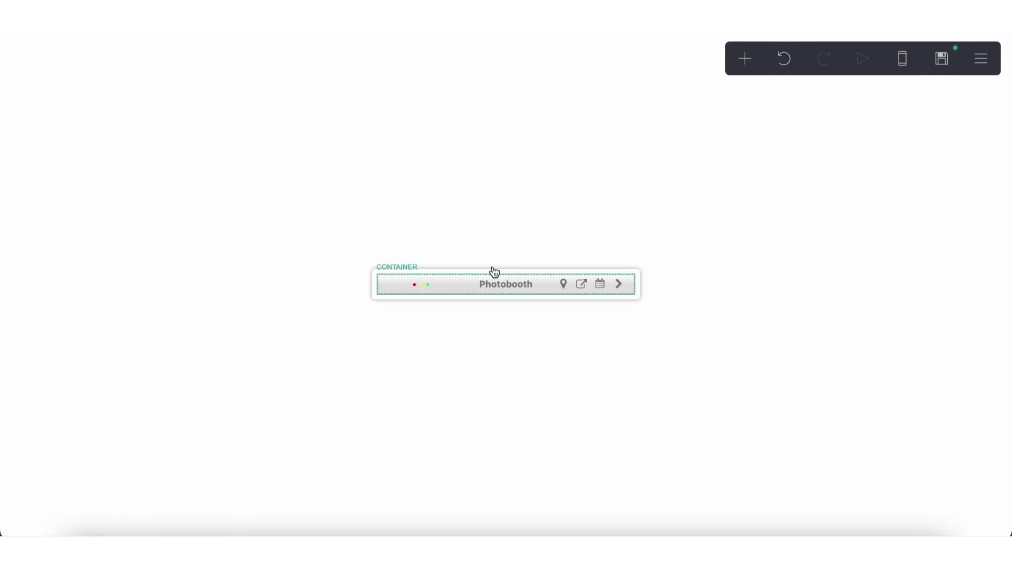
Step: Lighten the grey of the columns container's border
click(440, 275)
scroll(93, 340, down, 15)
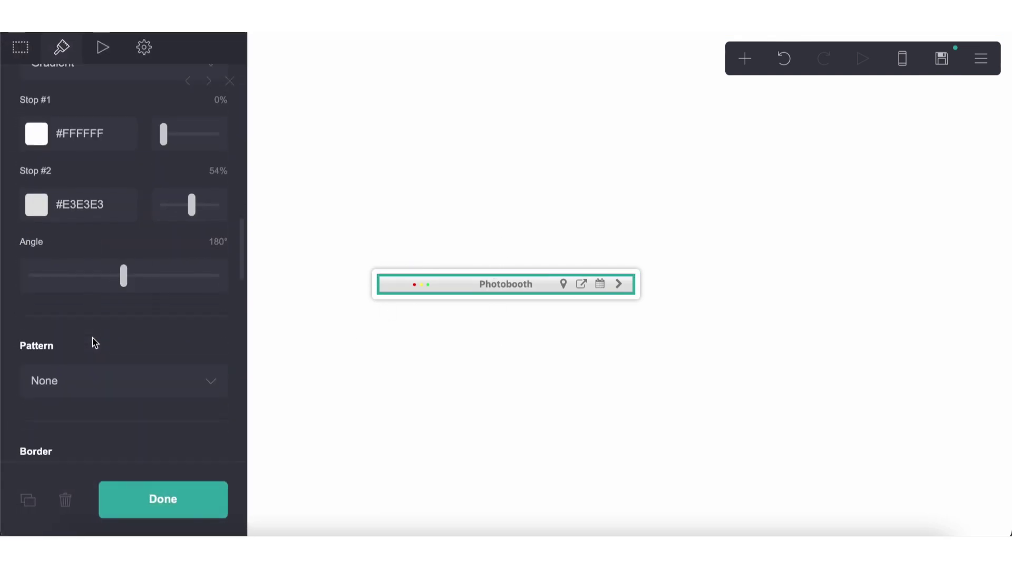
click(90, 179)
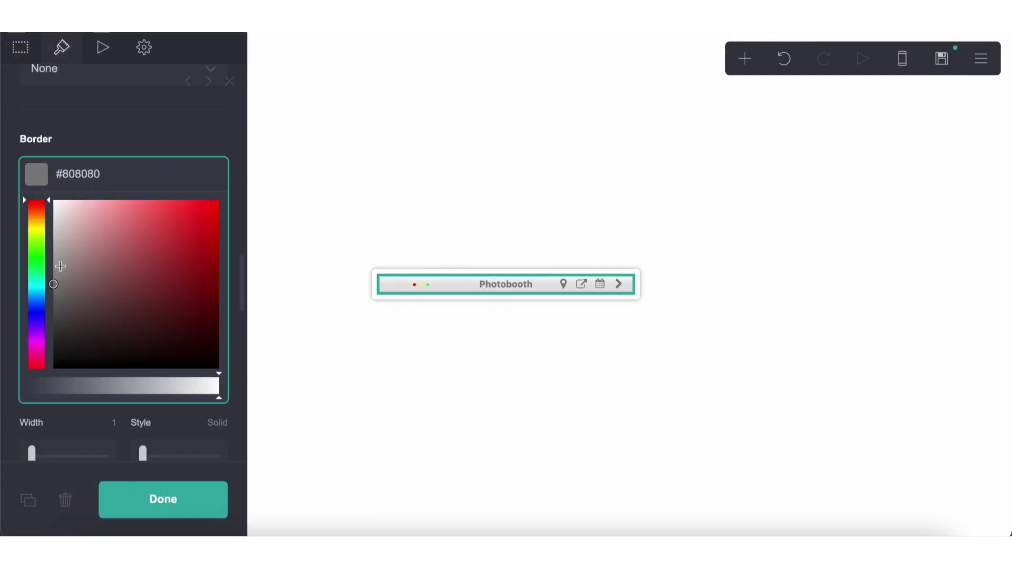
click(455, 365)
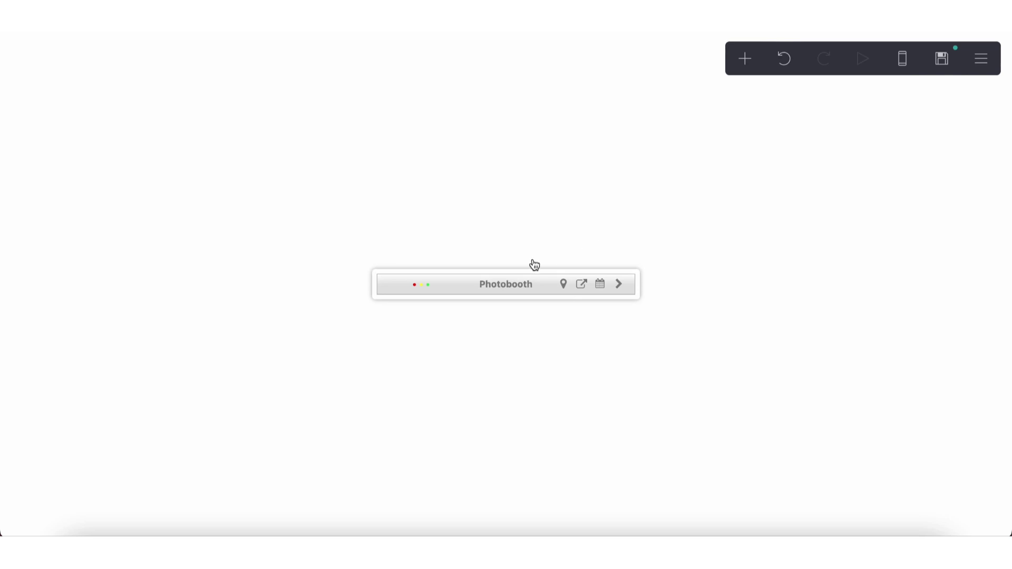
Step: Widen the container's middle column to 45%
click(515, 272)
click(528, 348)
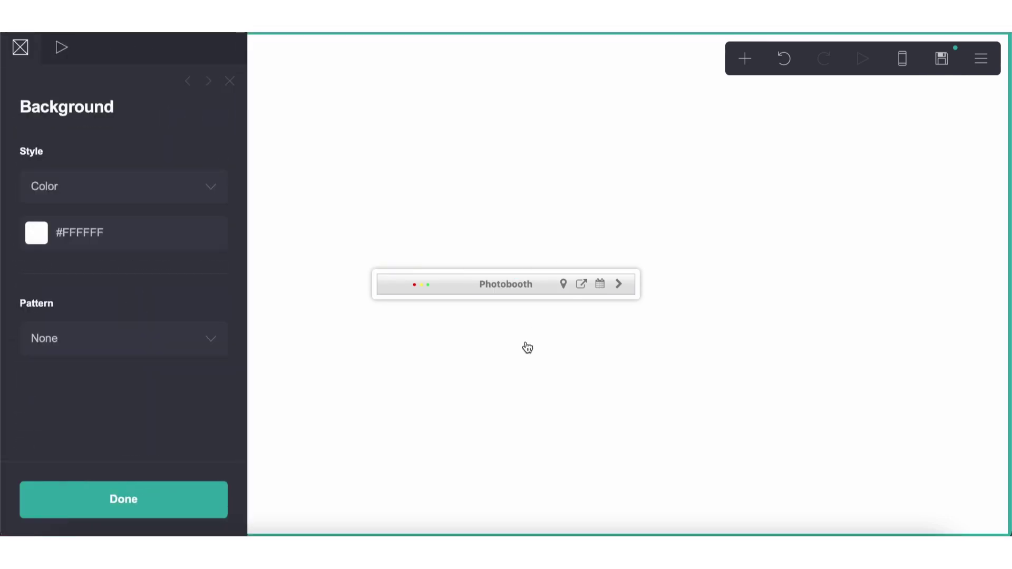
click(532, 276)
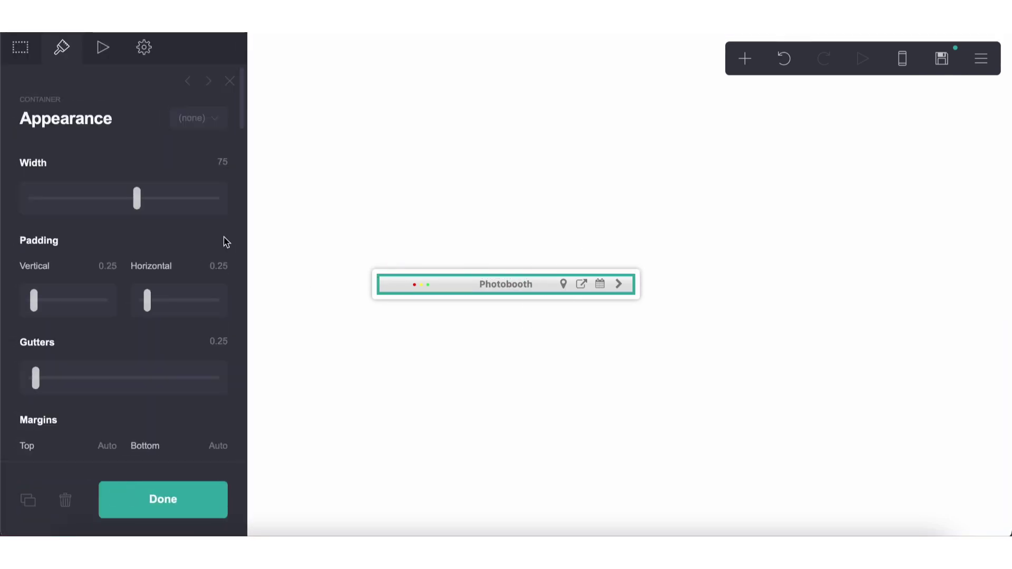
click(62, 94)
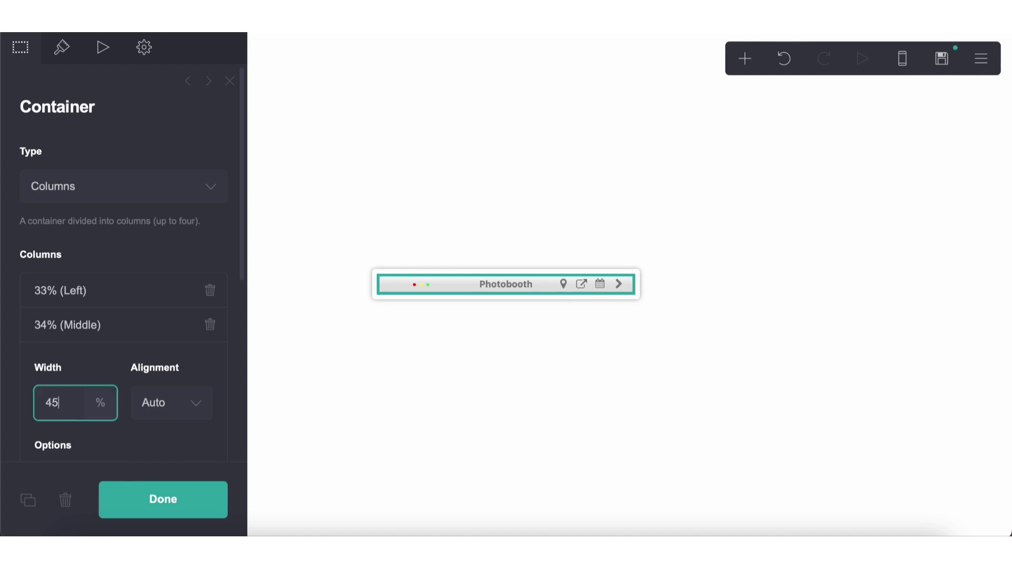
click(59, 402)
text(45)
key(Return)
scroll(62, 399, down, 3)
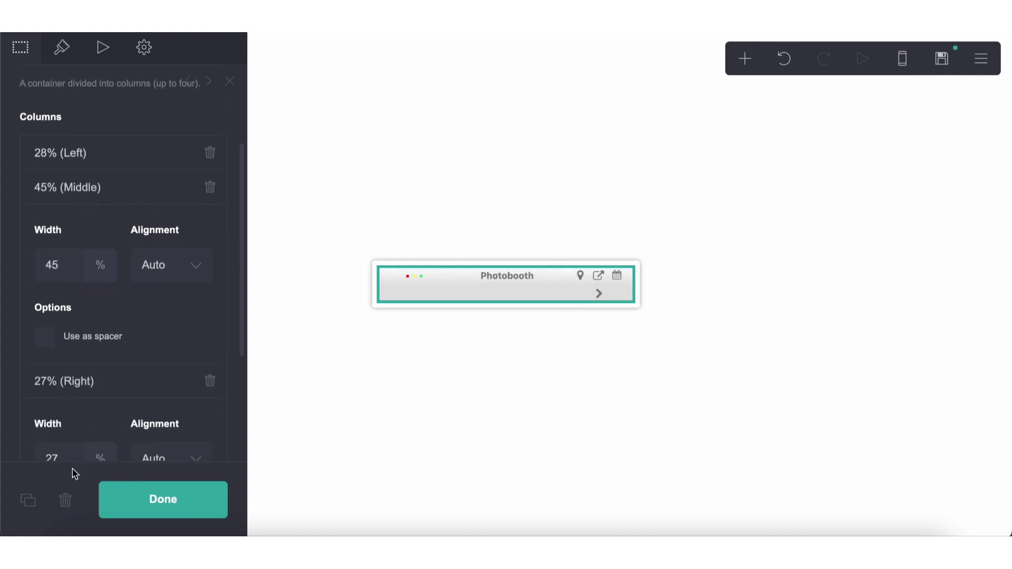
Step: Set the container's right column width to 28%
key(BackSpace)
text(8)
key(Return)
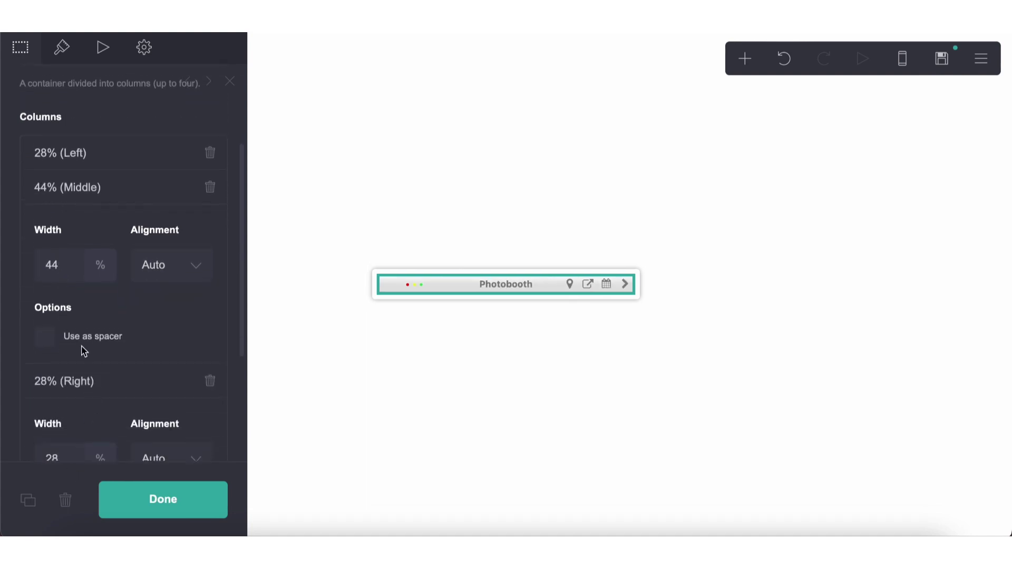
Step: Extend the Photobooth title with a dash, the person silhouette emoji and the owner's name
click(517, 283)
click(14, 53)
click(149, 175)
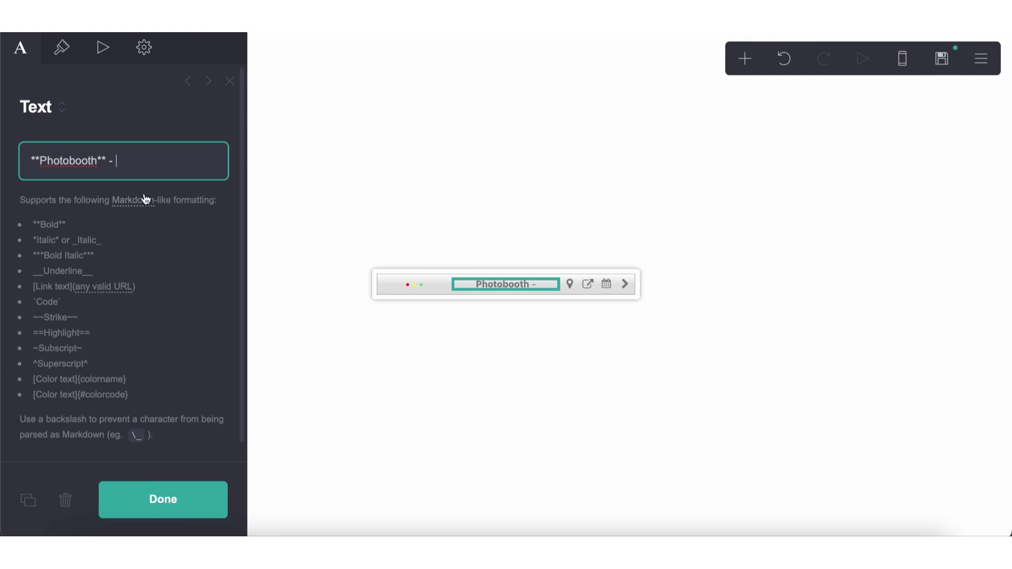
right_click(149, 168)
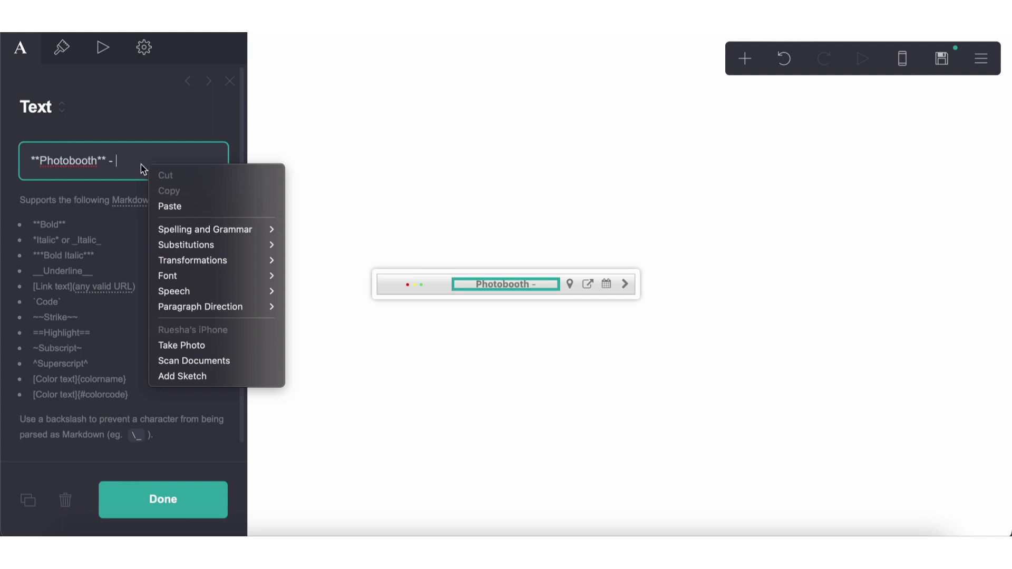
click(141, 167)
key(ctrl+super+space)
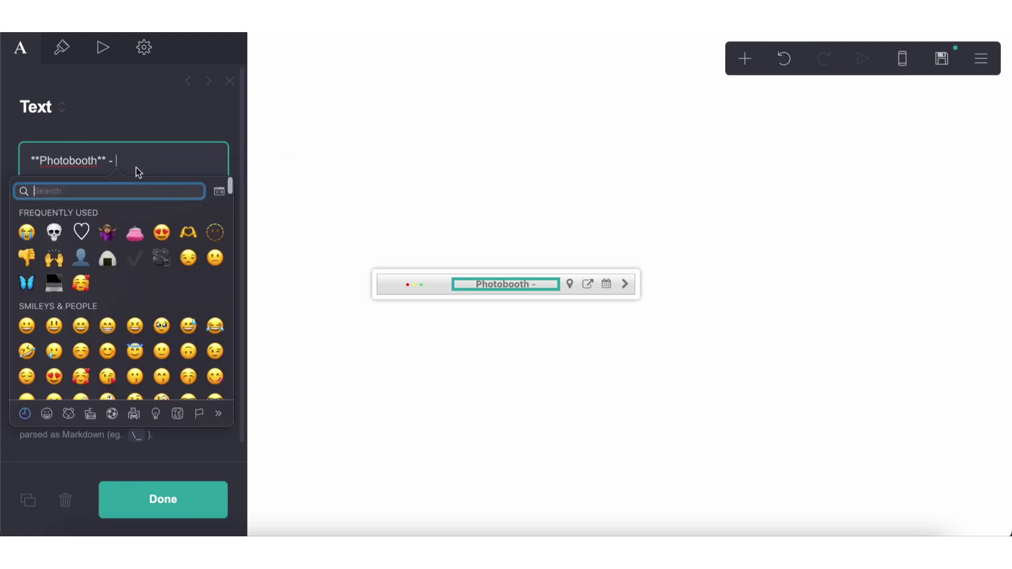
key(Escape)
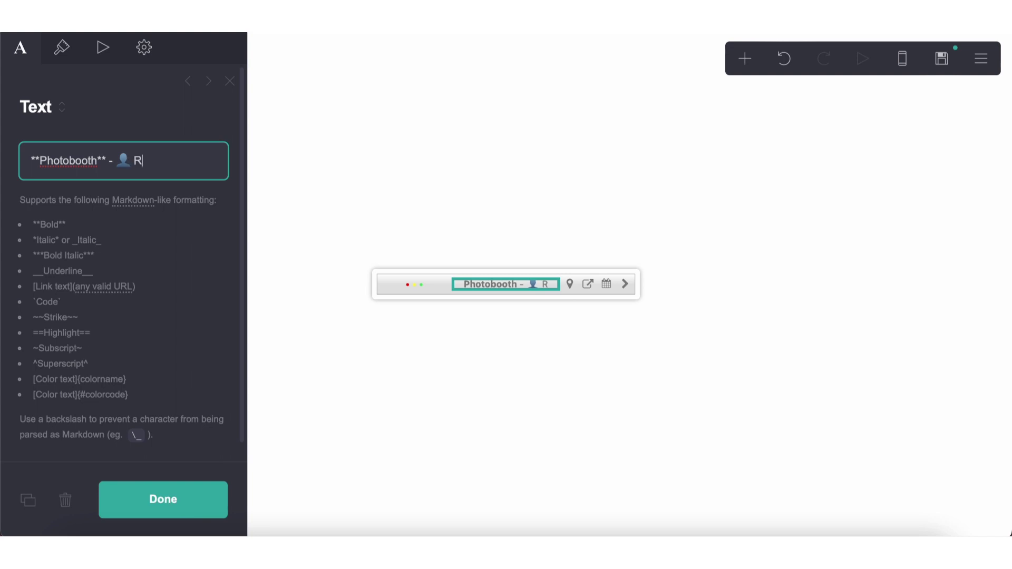
click(399, 368)
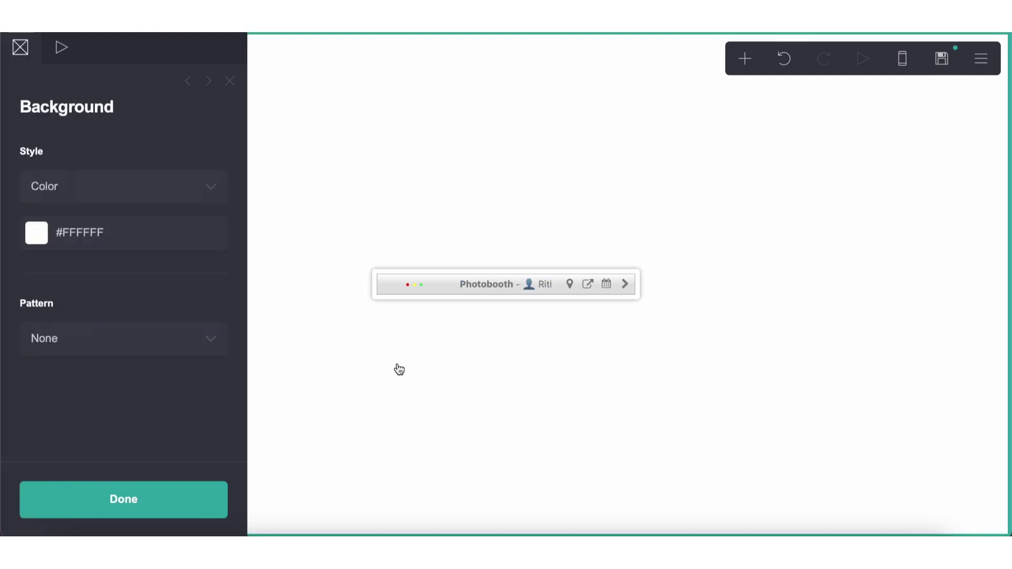
key(Escape)
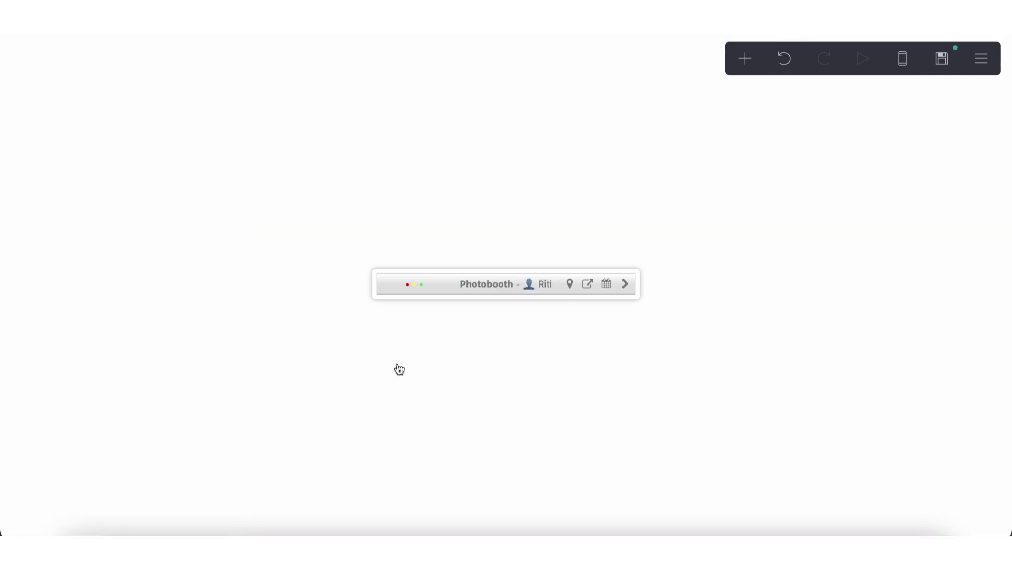
Step: Remove the bottom border from the title bar's columns container
click(446, 274)
scroll(143, 337, down, 6)
click(66, 53)
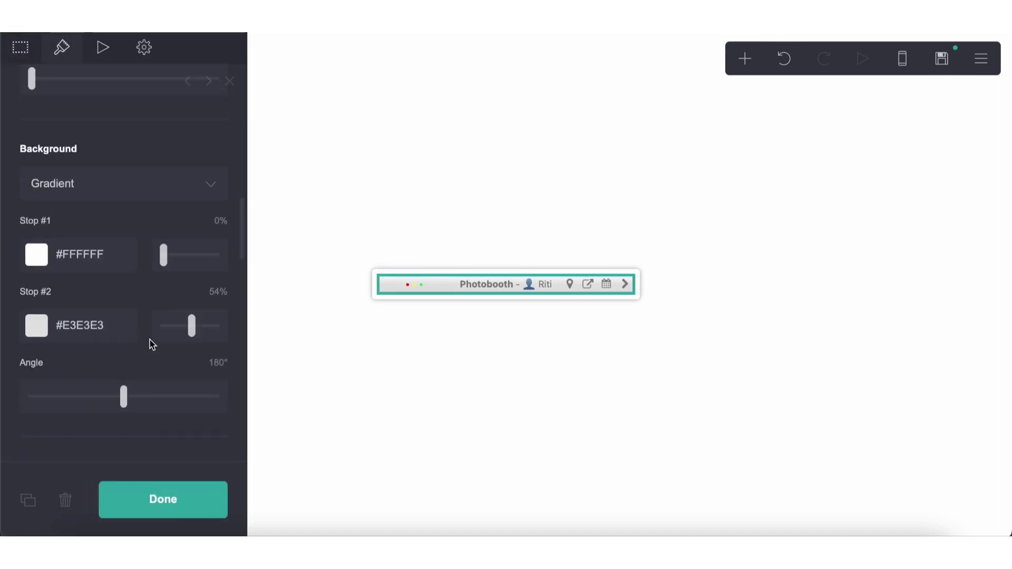
scroll(153, 327, down, 10)
click(176, 365)
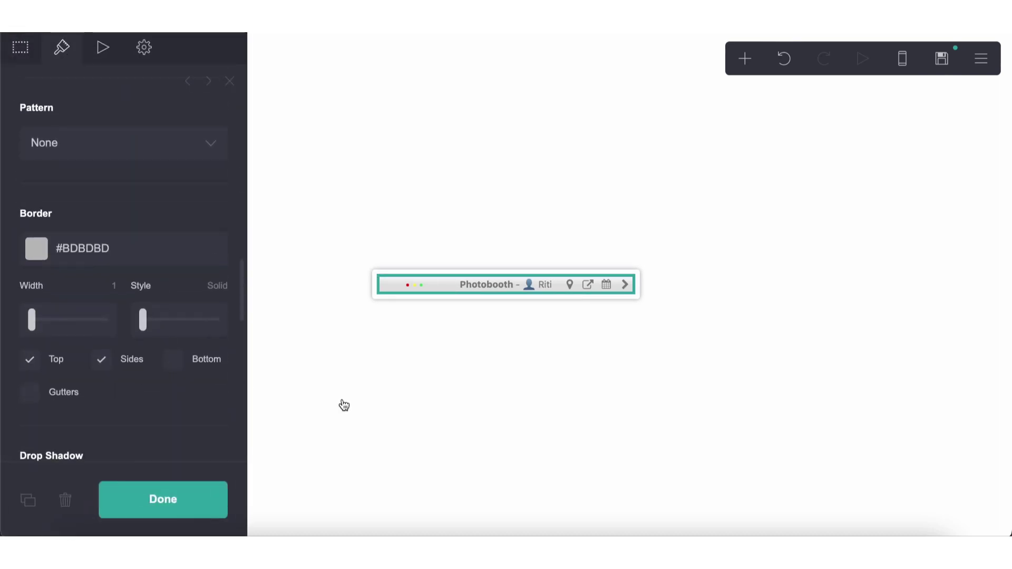
click(344, 406)
Step: Add a container below the title bar and reduce the page's contents spacing to the minimum
click(744, 58)
click(610, 370)
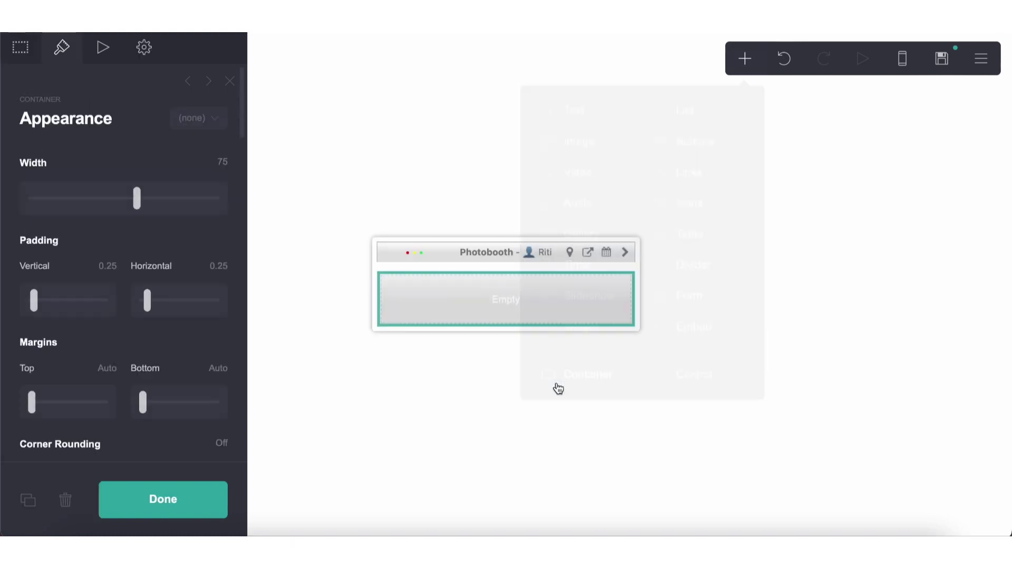
click(757, 173)
click(979, 59)
click(904, 251)
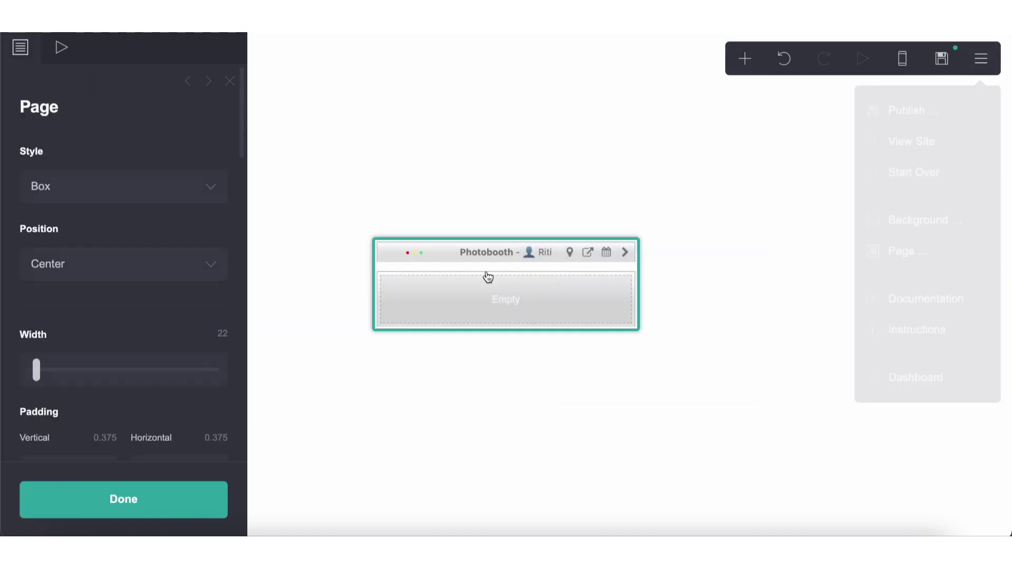
scroll(199, 310, down, 6)
scroll(126, 278, down, 5)
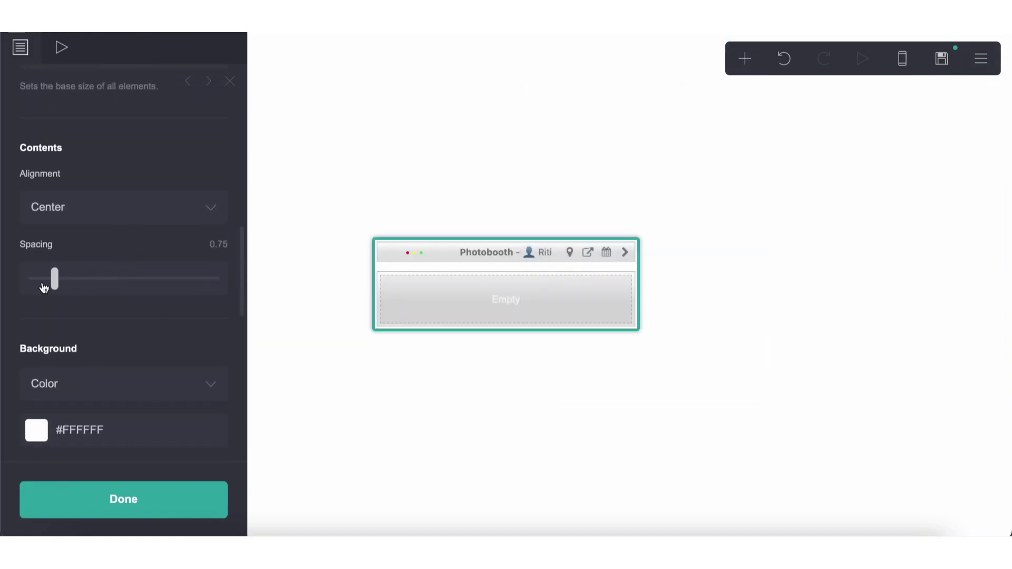
drag(45, 286, 11, 278)
Step: Set the background of the empty container below the title bar to None
click(452, 304)
scroll(74, 309, down, 5)
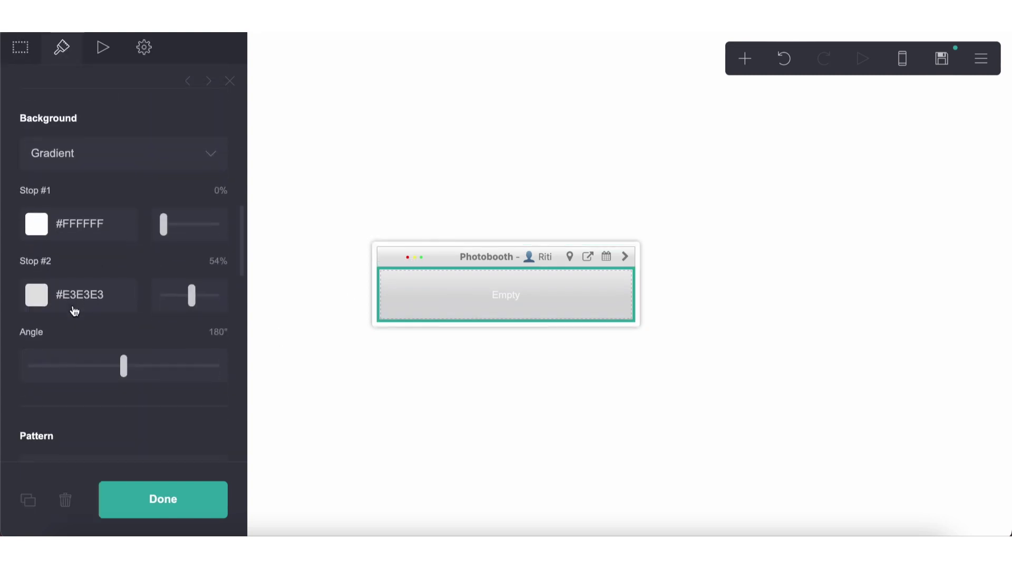
click(68, 133)
click(64, 94)
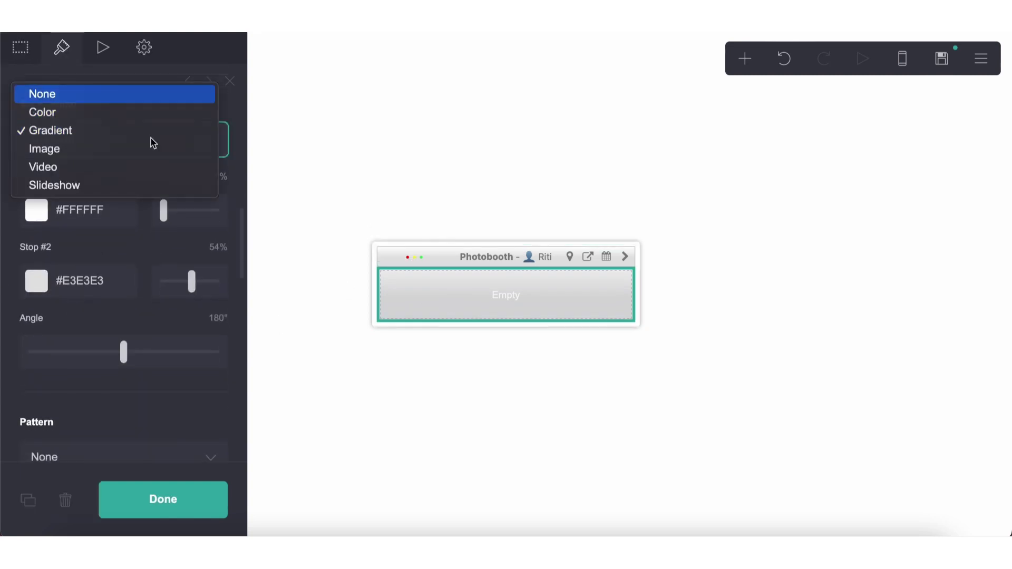
click(406, 422)
click(403, 423)
Step: Add an image element and move it into the empty container below the title bar
click(755, 54)
click(610, 149)
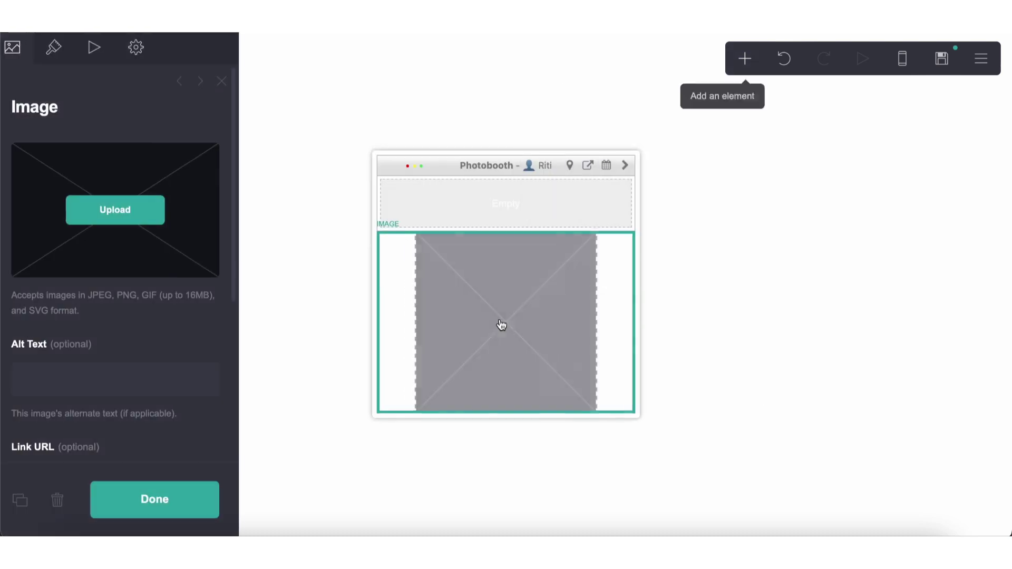
drag(502, 324, 464, 205)
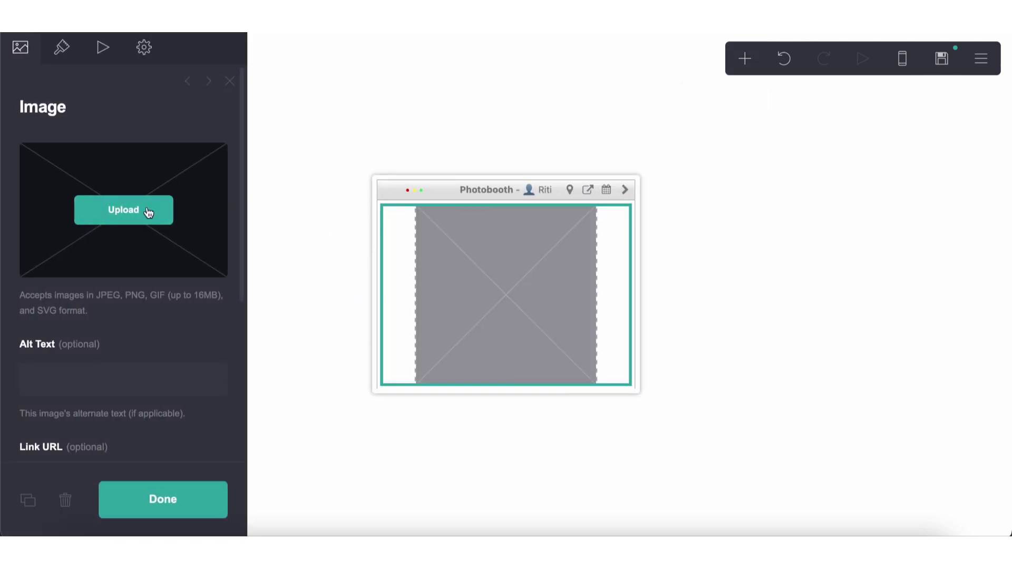
Step: Upload original-3.gif from the Downloads folder as the image
click(148, 211)
click(397, 175)
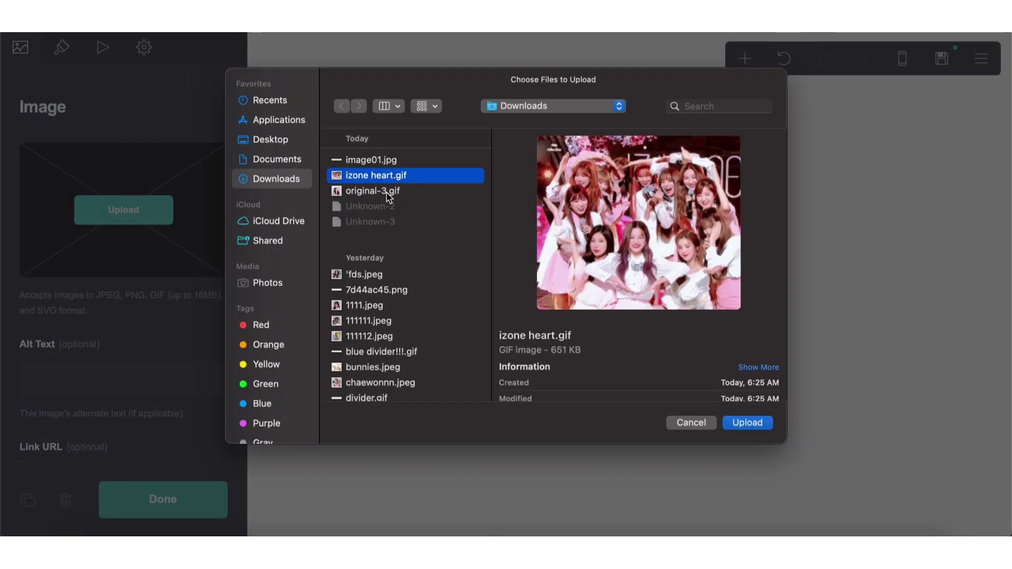
click(389, 193)
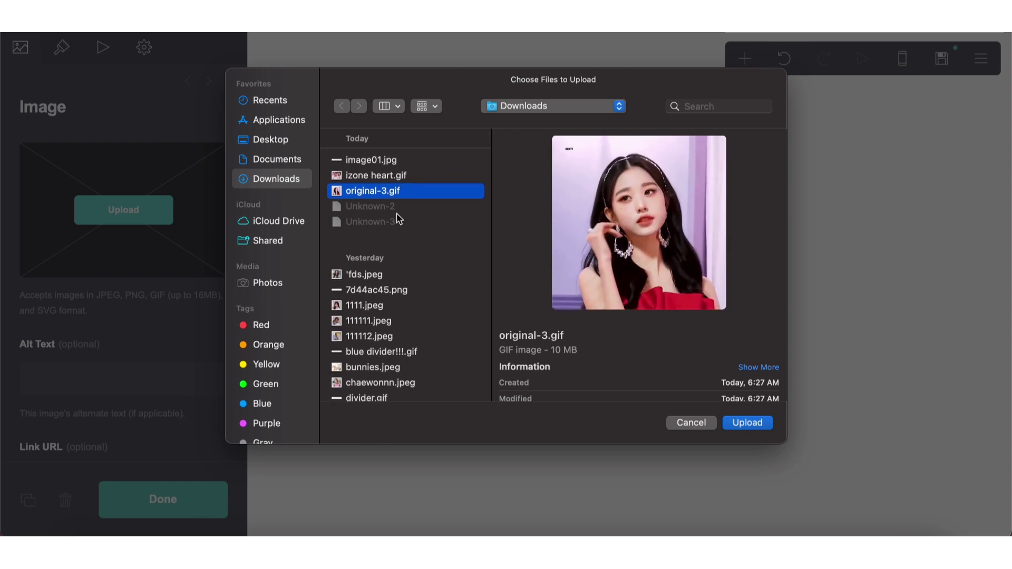
click(395, 160)
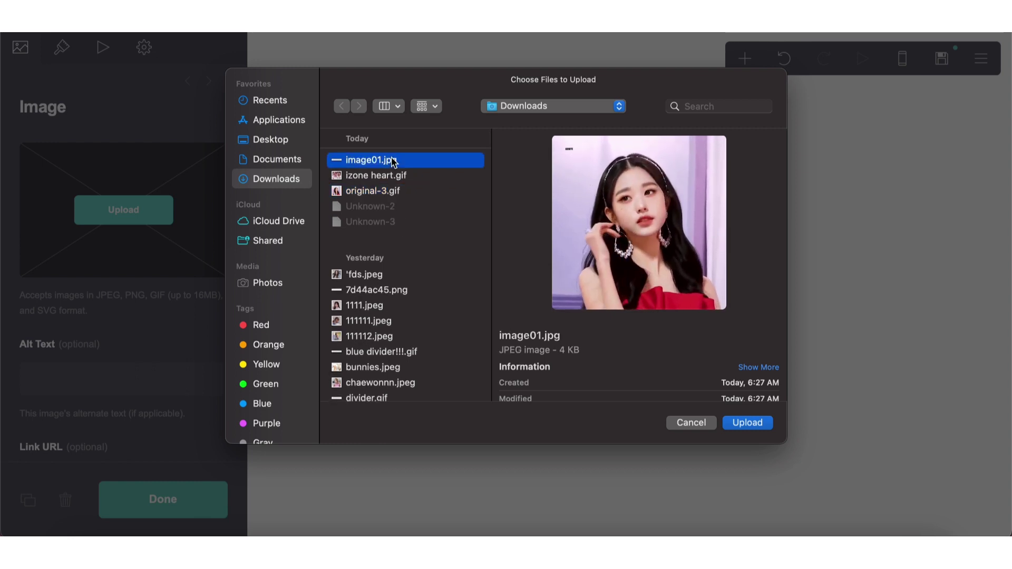
click(388, 193)
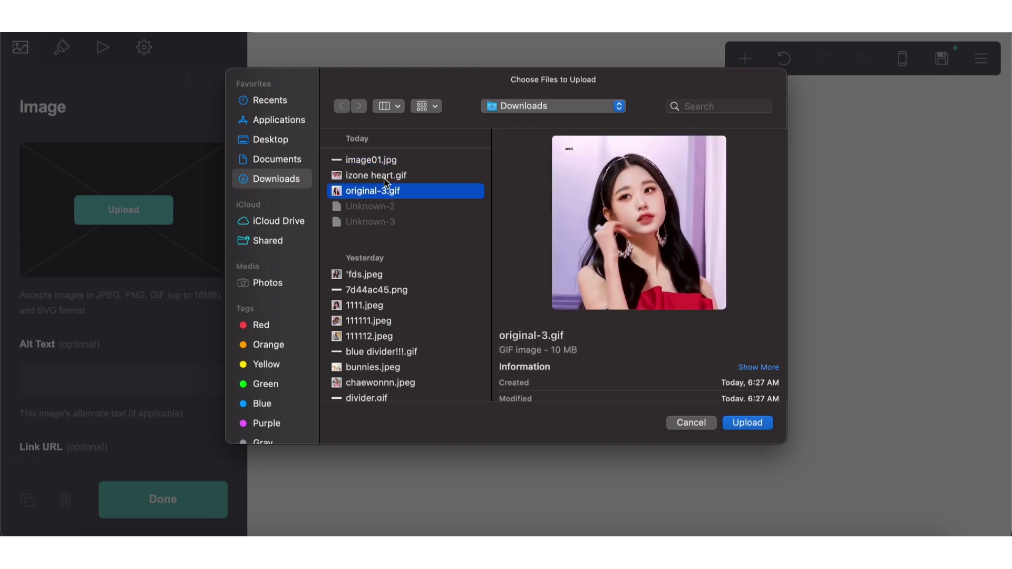
click(376, 307)
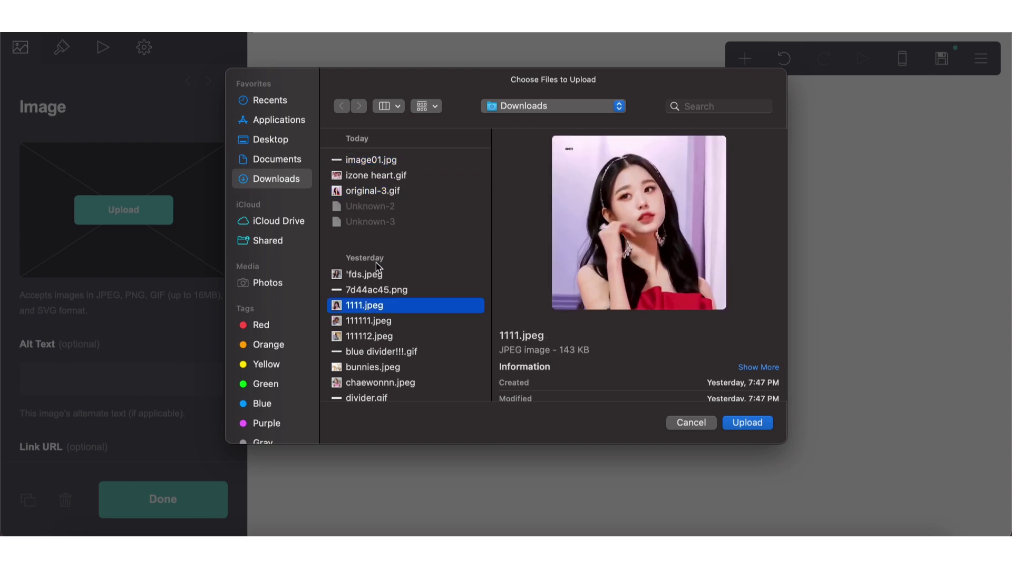
click(401, 193)
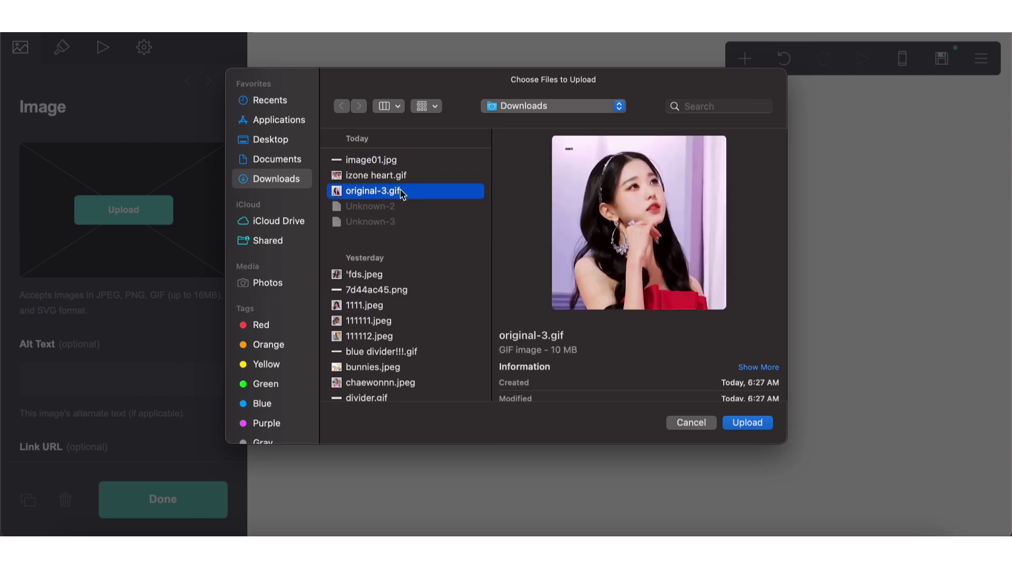
click(764, 424)
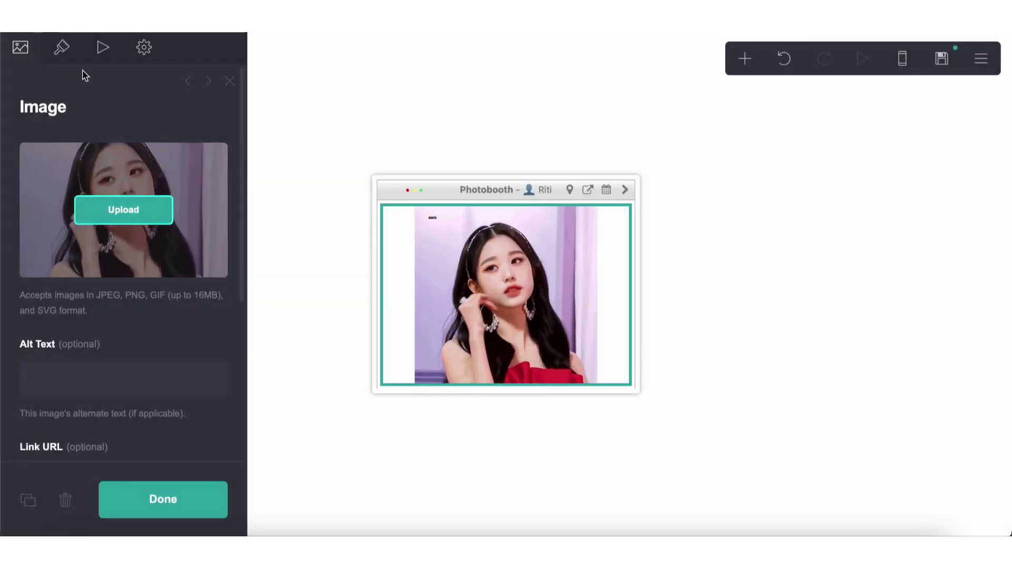
Step: Set the image's width to Edge to Edge and its height to 11.5
click(61, 47)
drag(64, 206, 213, 202)
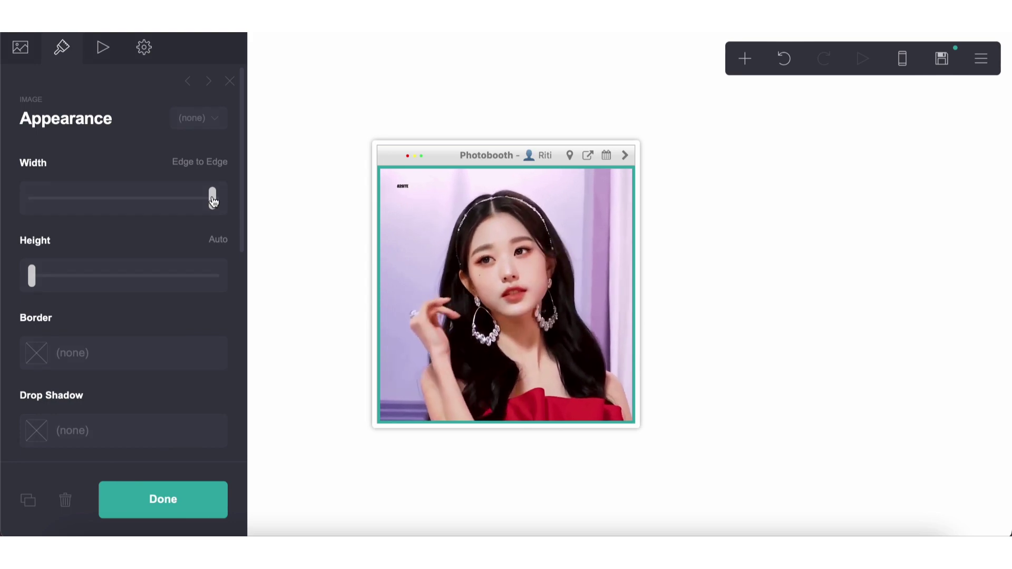
drag(31, 278, 74, 284)
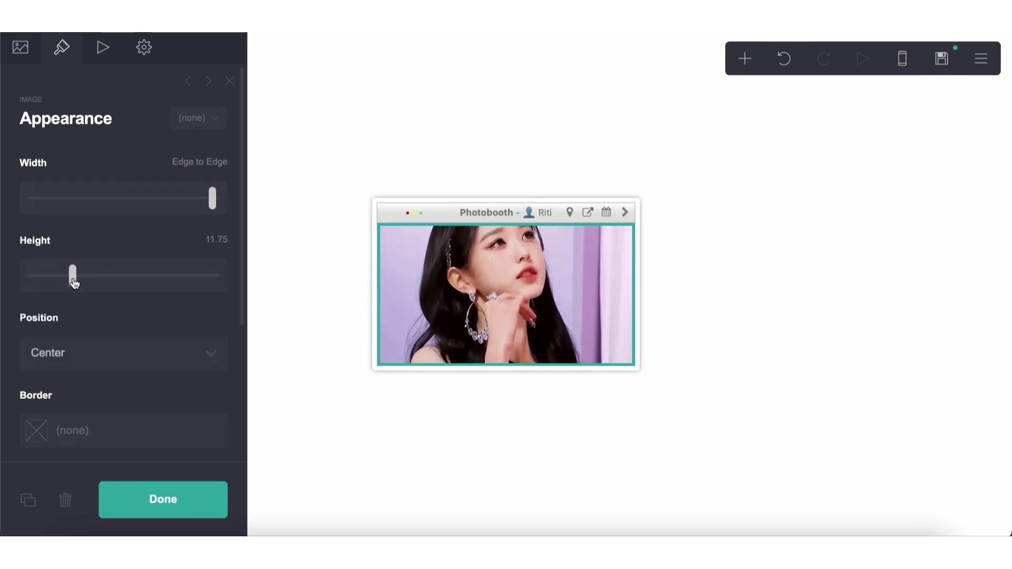
click(400, 411)
click(403, 419)
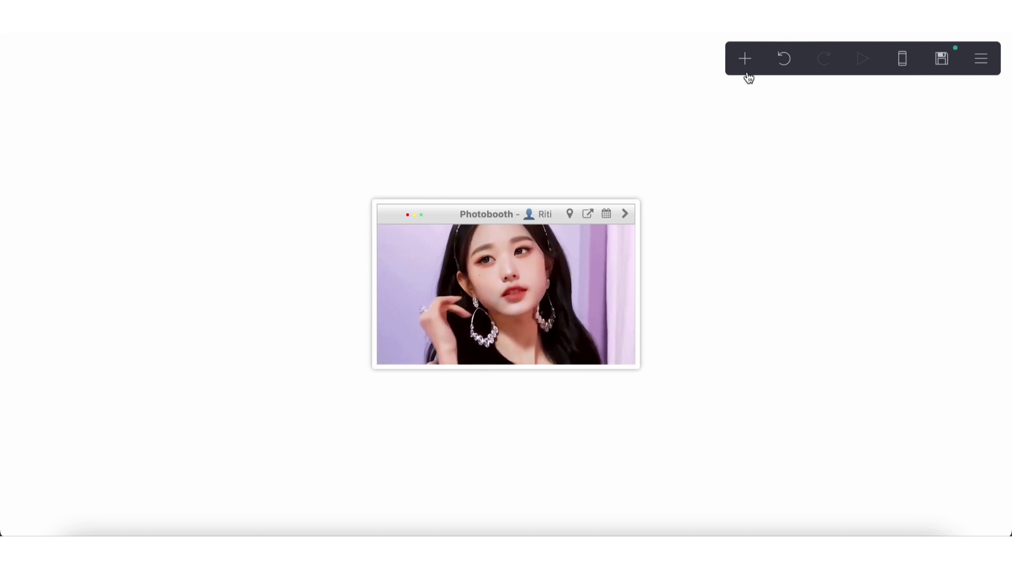
Step: Set the image's link URL to #next
click(509, 277)
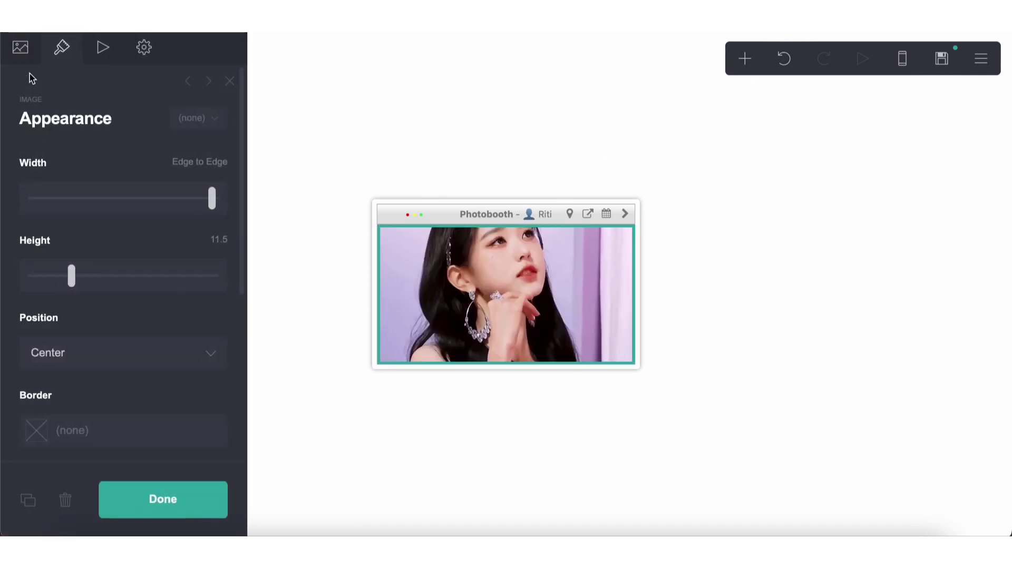
click(21, 48)
scroll(76, 354, down, 3)
click(74, 337)
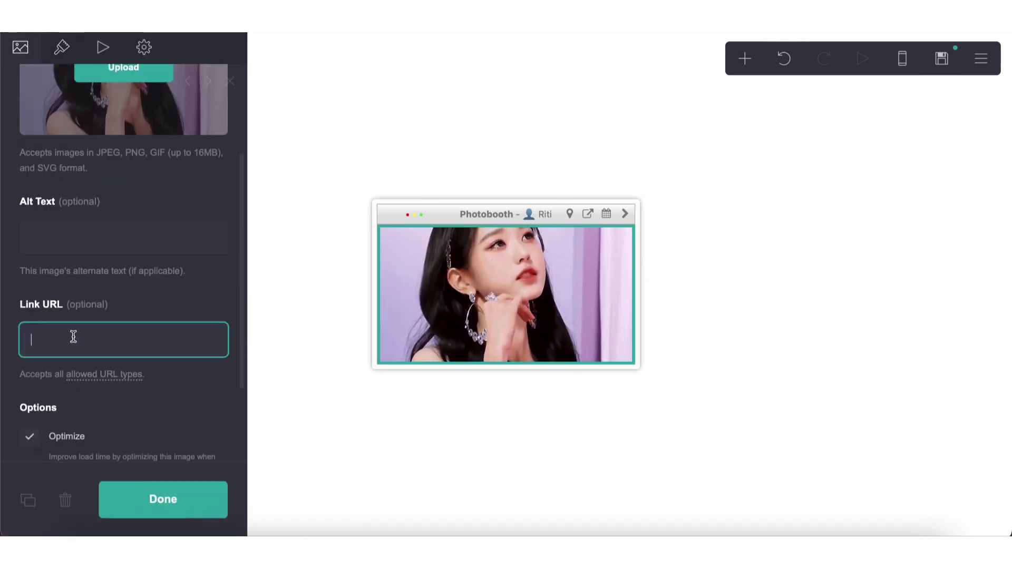
text(#nect)
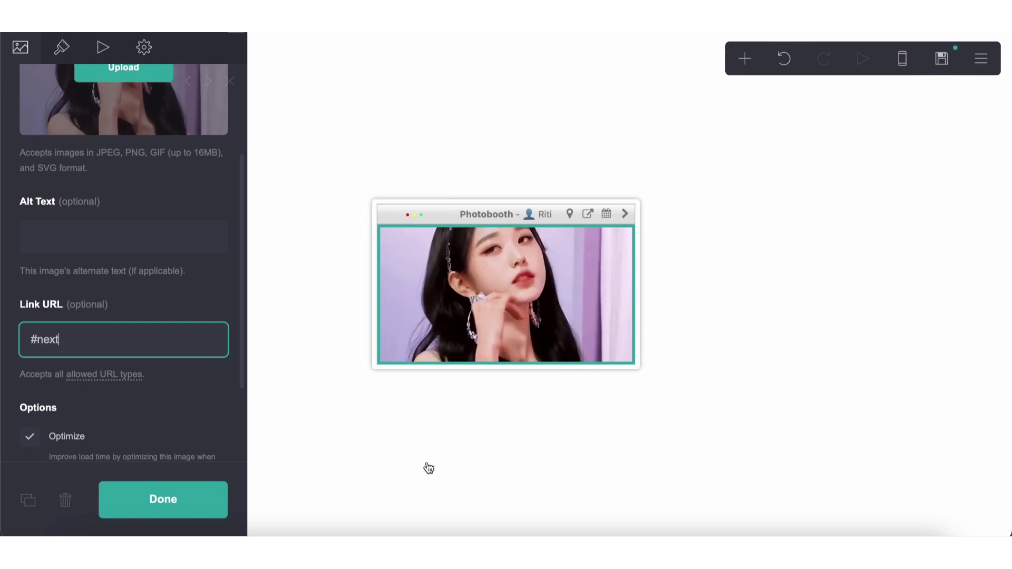
click(427, 467)
click(501, 200)
click(463, 405)
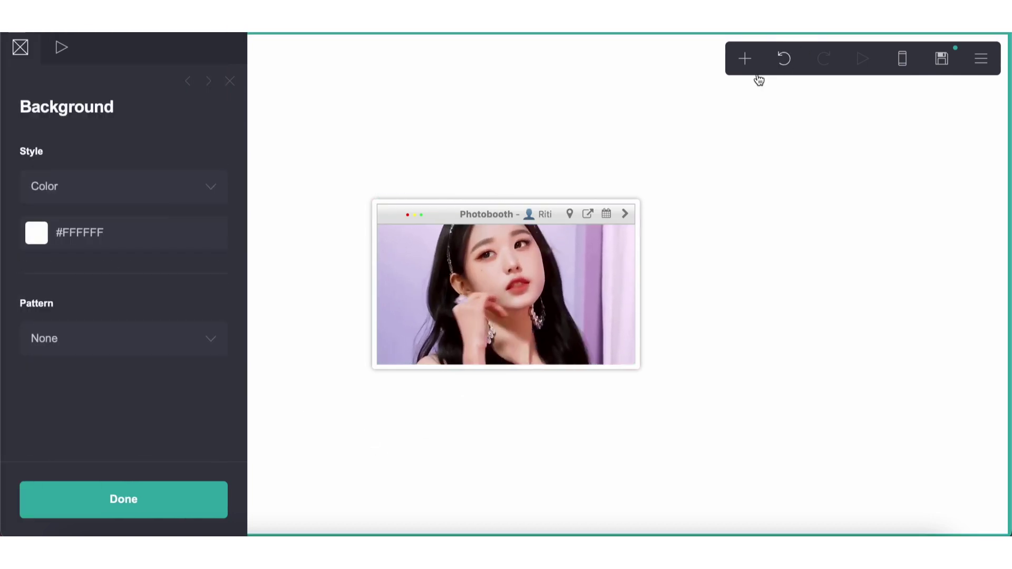
Step: Add another container below the image and give it a bottom border
click(746, 59)
click(610, 368)
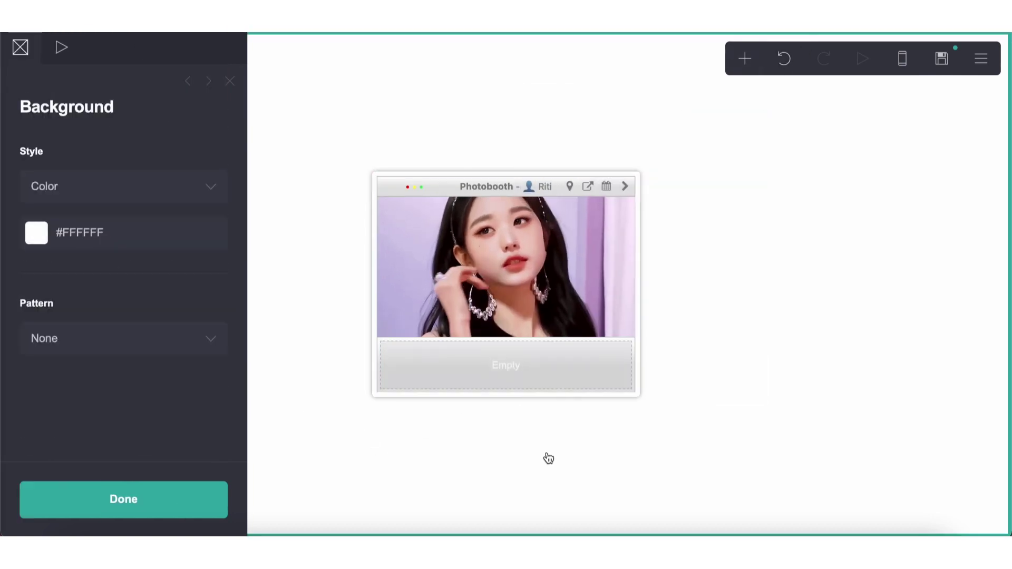
click(537, 377)
scroll(132, 311, down, 10)
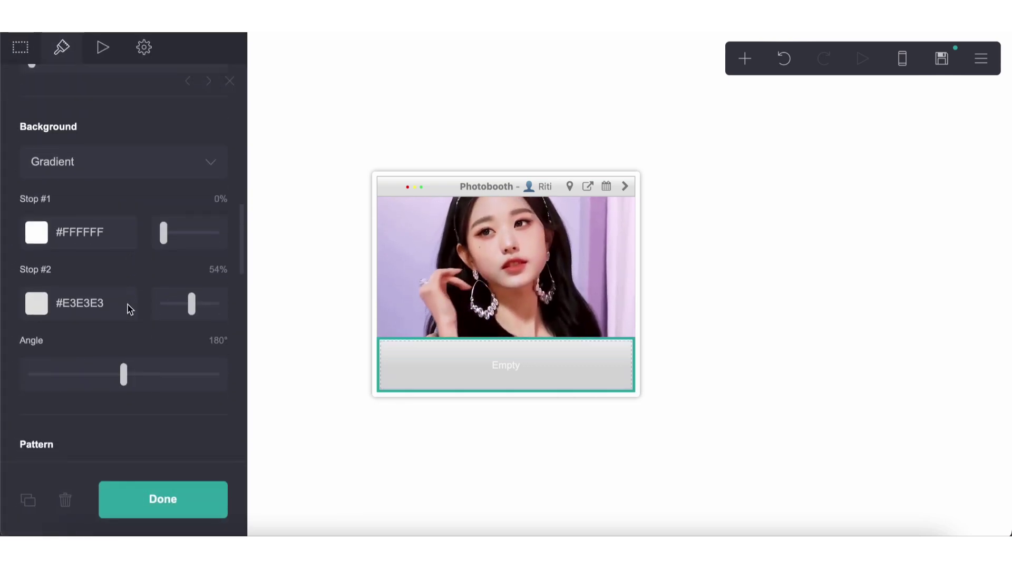
scroll(133, 332, down, 6)
click(470, 464)
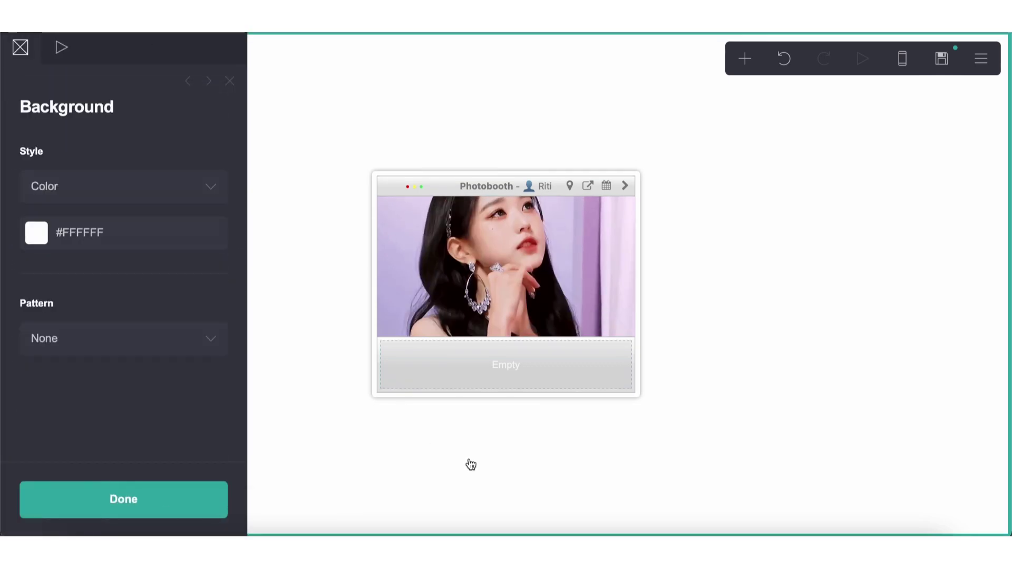
click(471, 464)
Step: Try giving the bottom container an image background using image01.jpg from the Downloads folder, uncropped
click(484, 375)
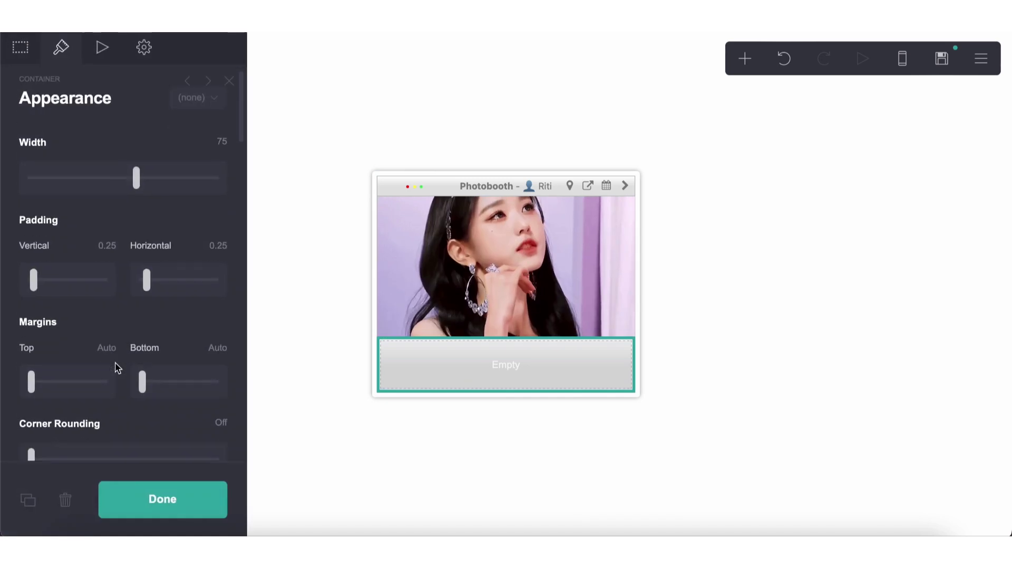
scroll(118, 368, down, 10)
click(55, 215)
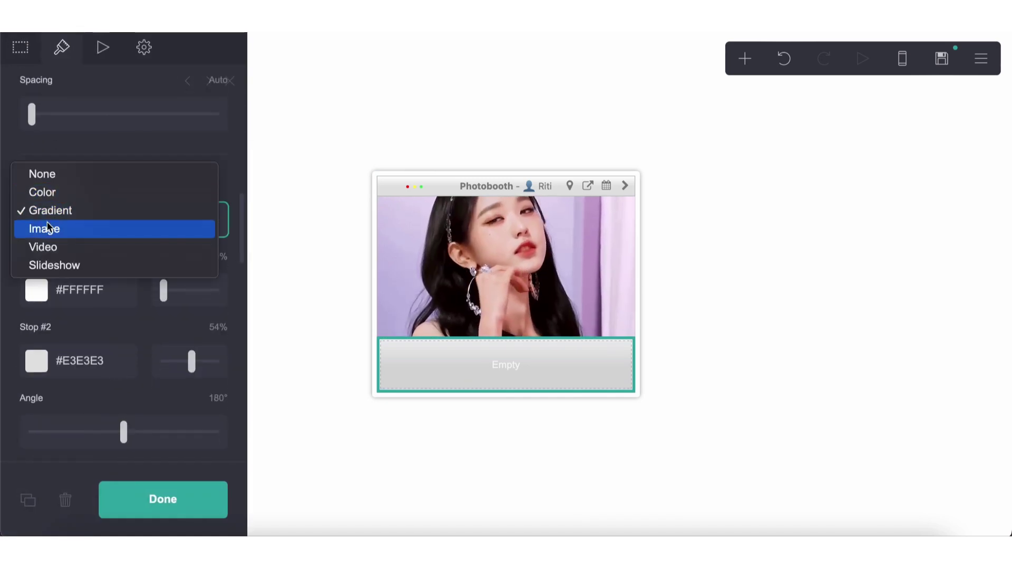
click(47, 228)
click(131, 312)
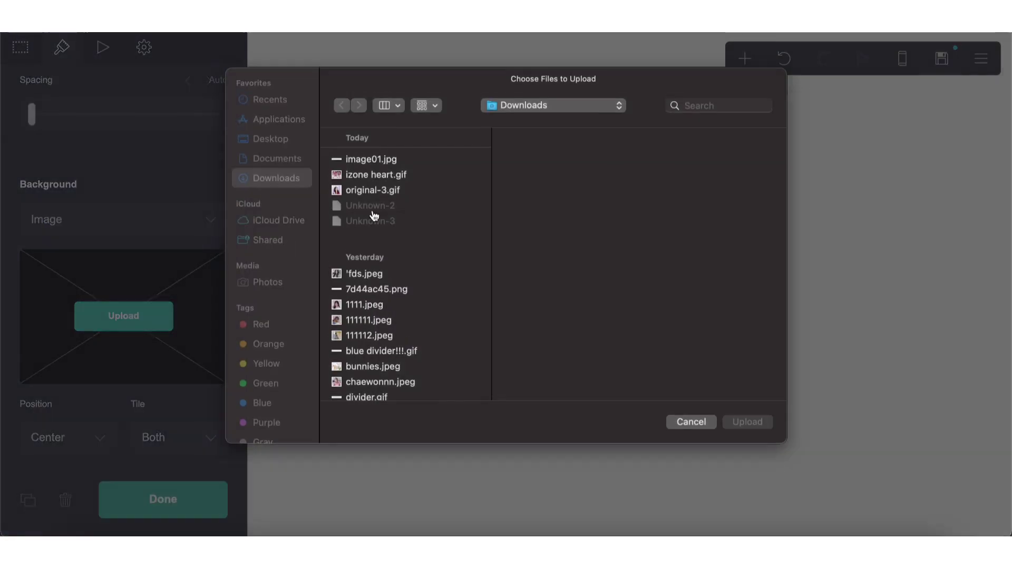
click(371, 160)
click(748, 424)
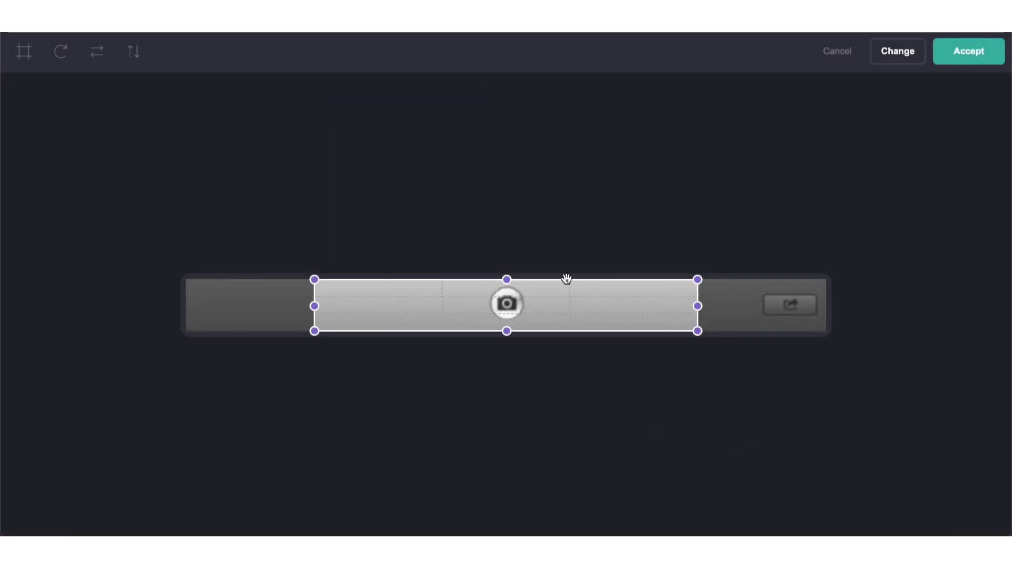
click(24, 51)
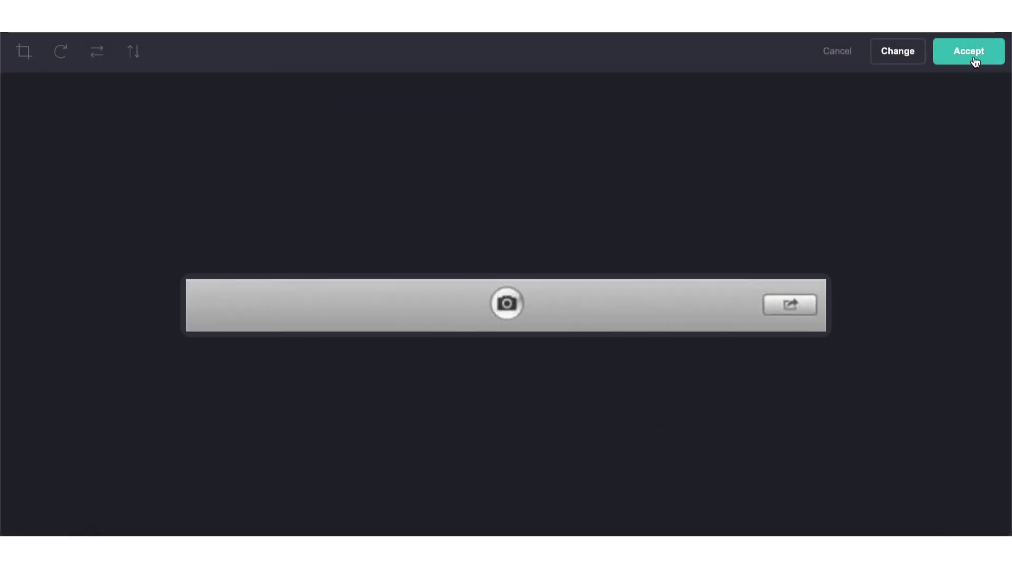
click(969, 51)
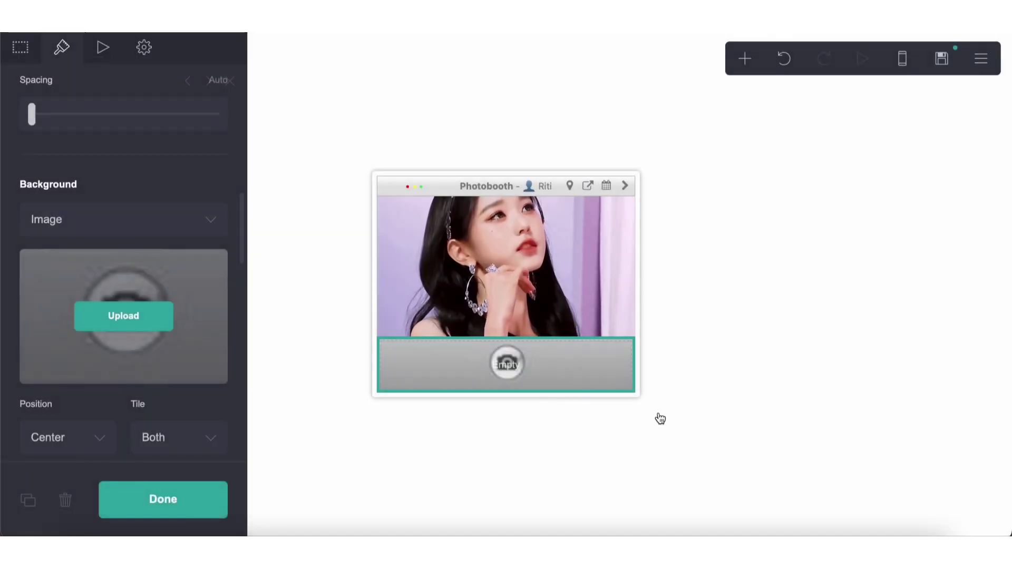
Step: Delete the bottom container, add an image element below the picture in its place, and set its width to Max
click(65, 500)
click(745, 58)
click(601, 147)
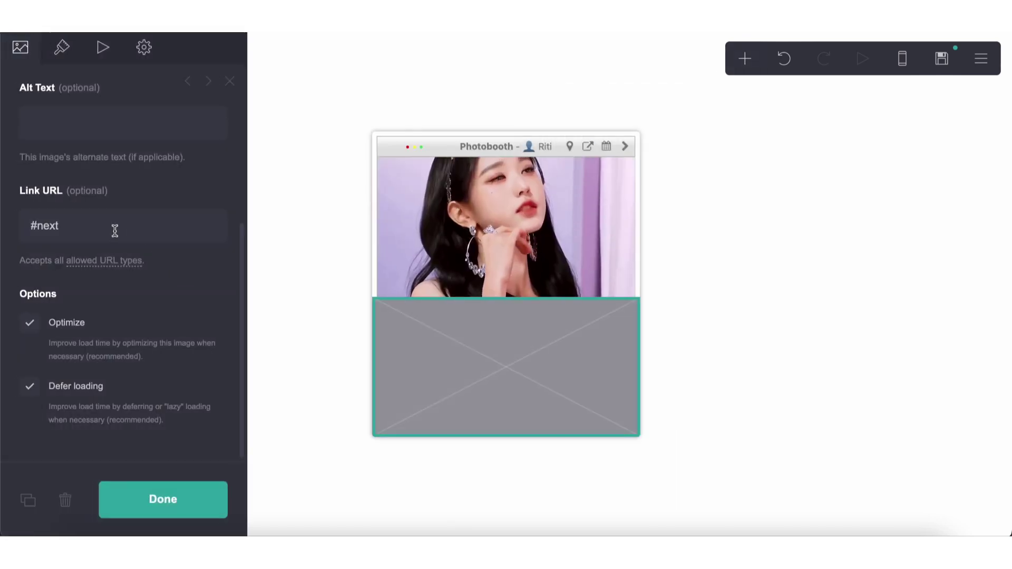
scroll(115, 231, up, 5)
click(62, 47)
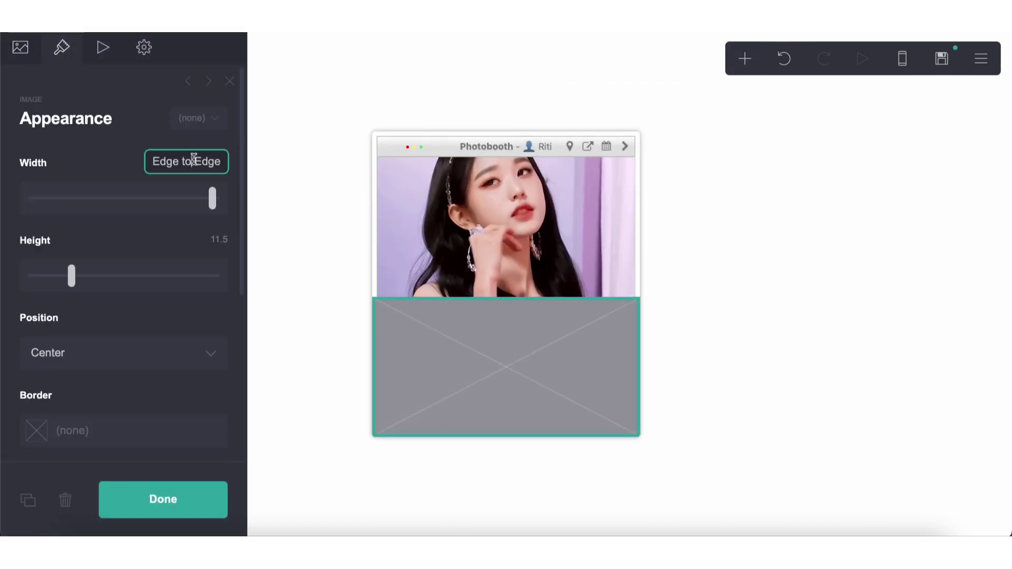
text(m)
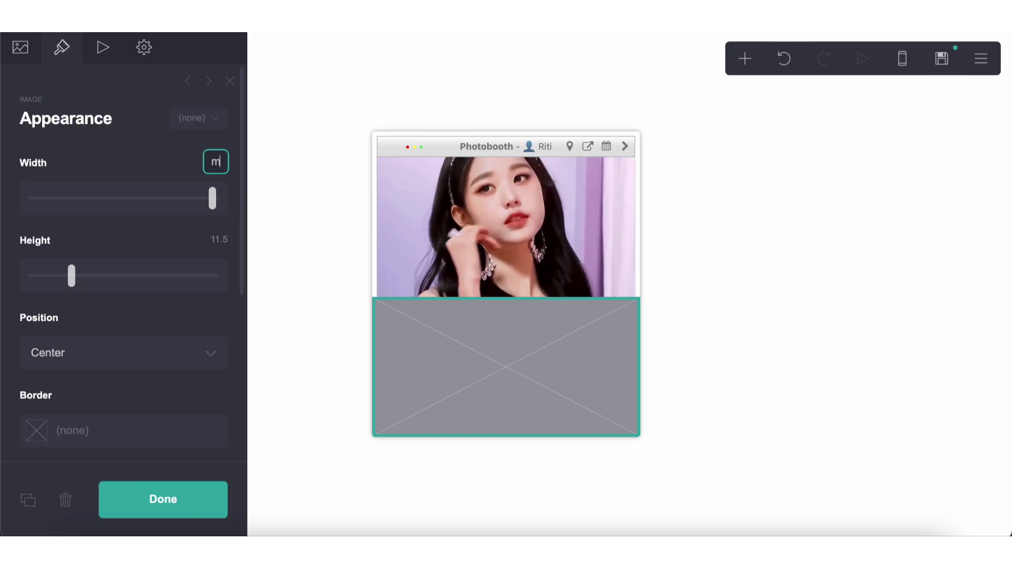
text(ax)
key(Return)
Step: Upload image01.jpg from the Downloads folder into the new image element and set its height to Auto
click(20, 47)
click(124, 210)
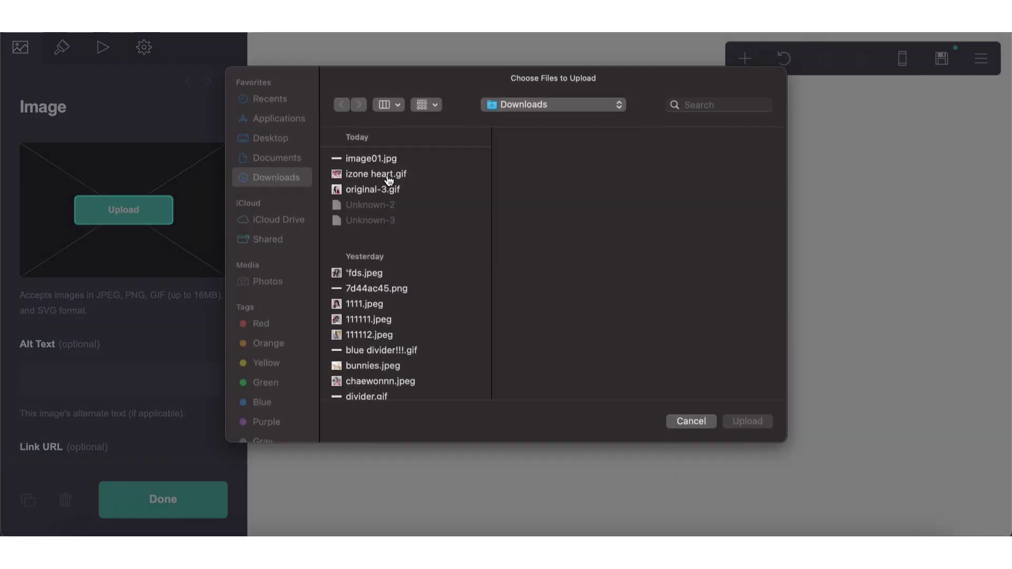
click(376, 159)
click(739, 425)
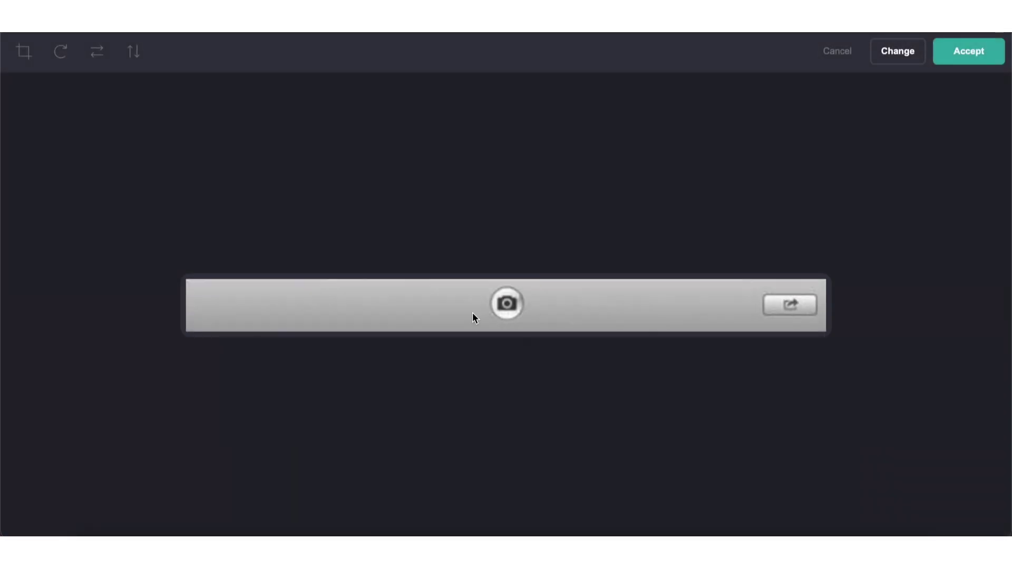
click(969, 52)
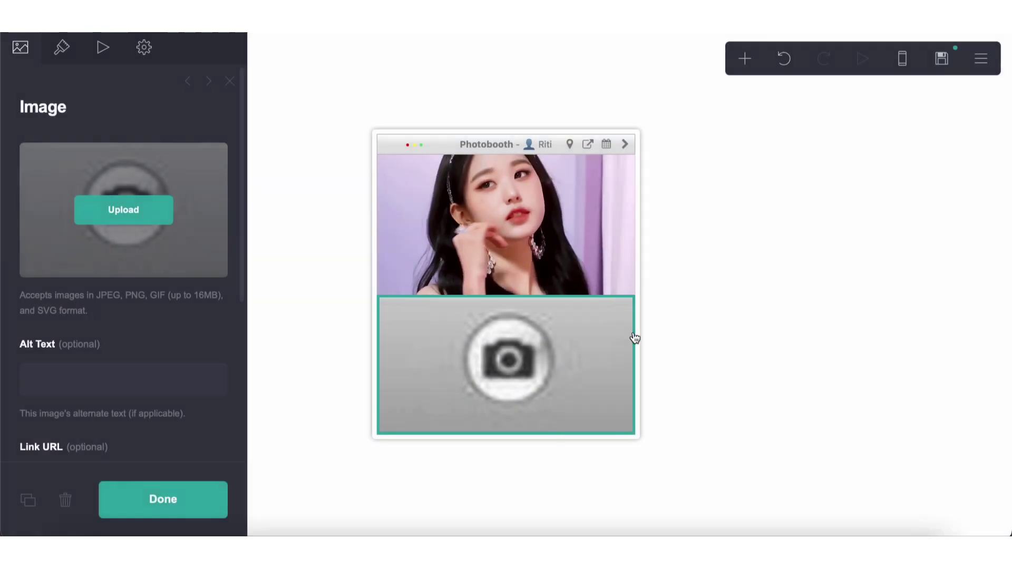
click(62, 47)
drag(58, 277, 2, 274)
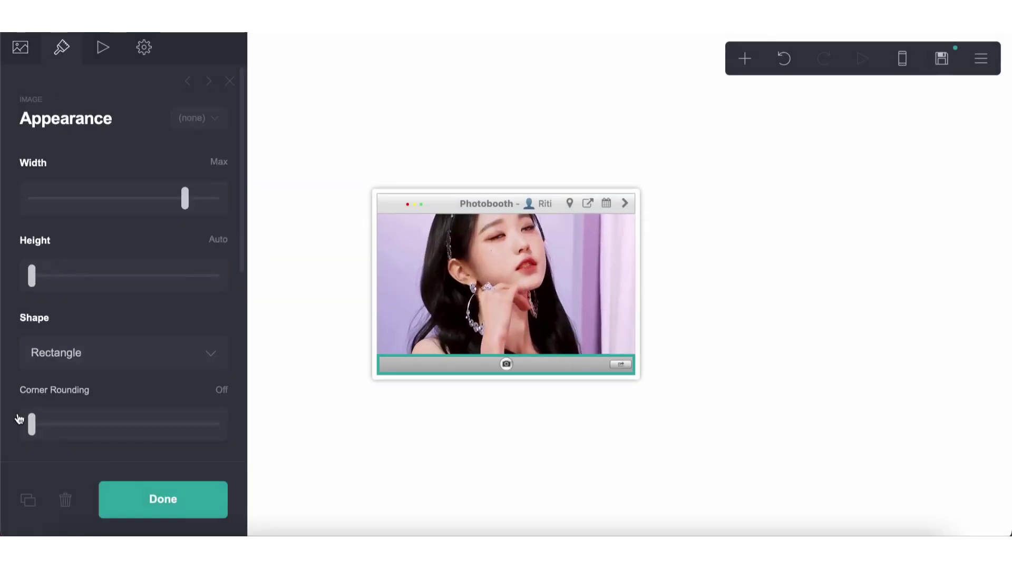
Step: Copy the title bar container's border colour #BDBDBD and apply it as the border of the bottom camera bar image
scroll(12, 417, down, 3)
click(386, 199)
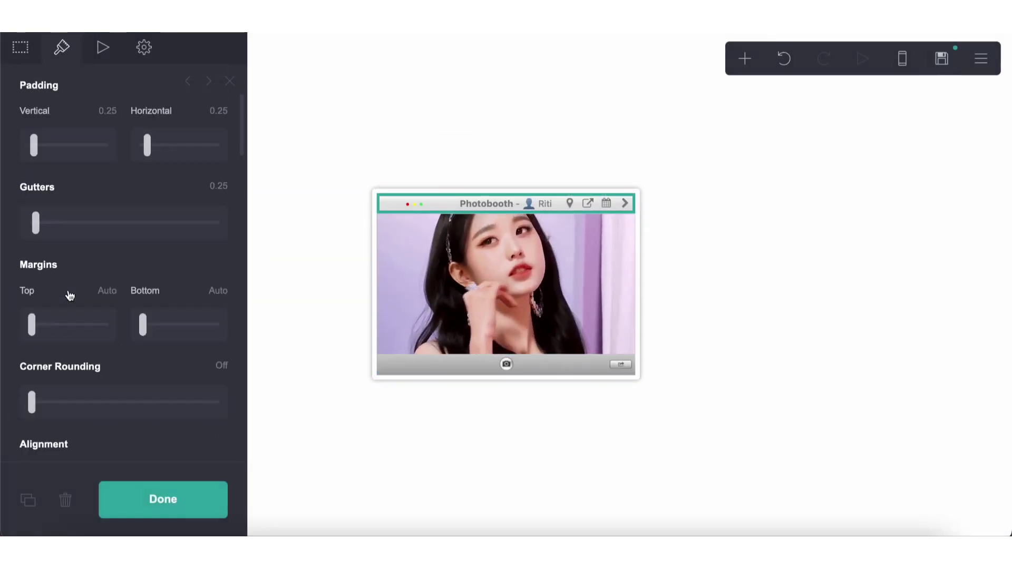
scroll(68, 293, down, 5)
scroll(70, 264, down, 6)
click(102, 377)
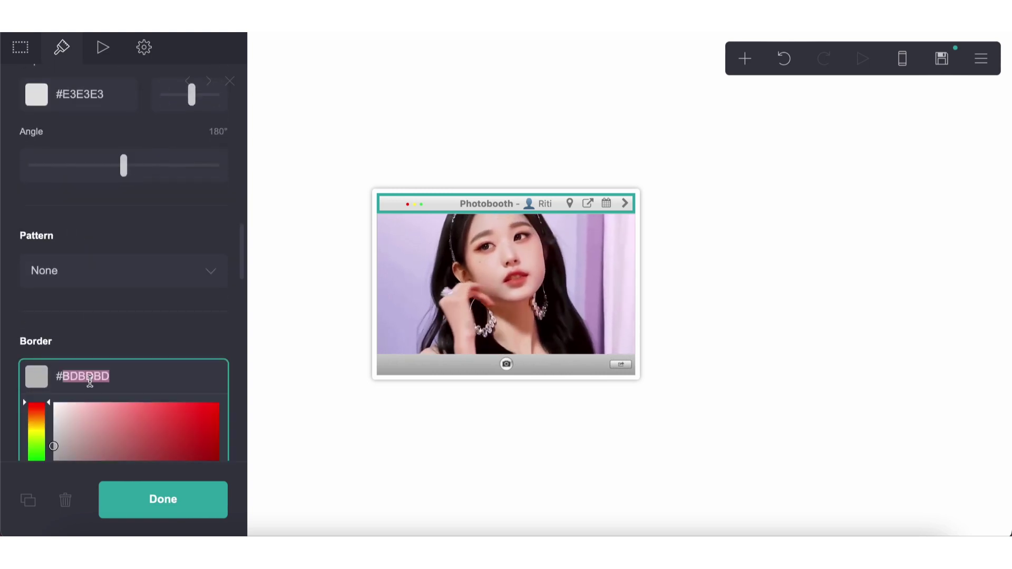
click(433, 365)
scroll(106, 338, down, 5)
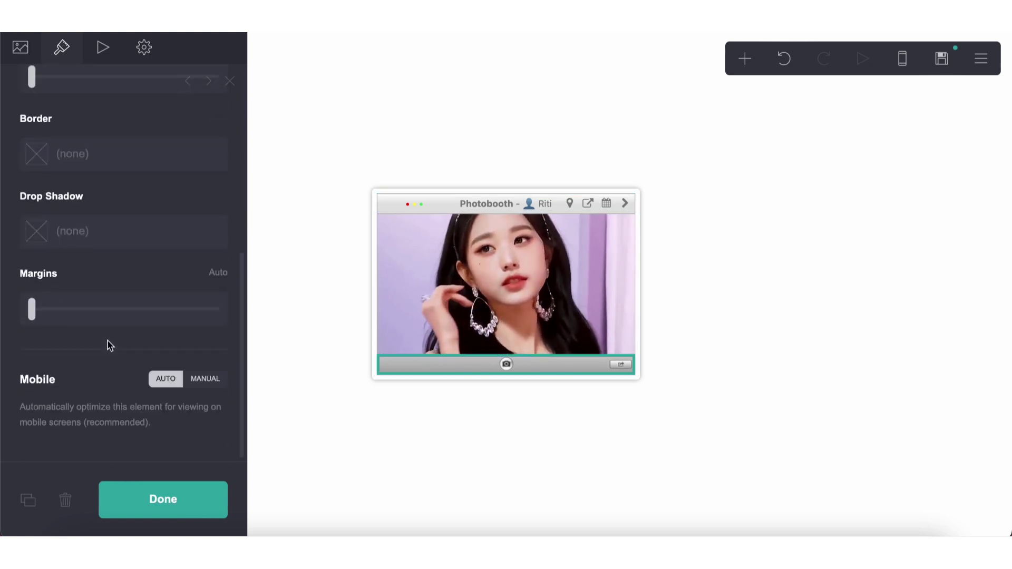
click(79, 154)
click(90, 124)
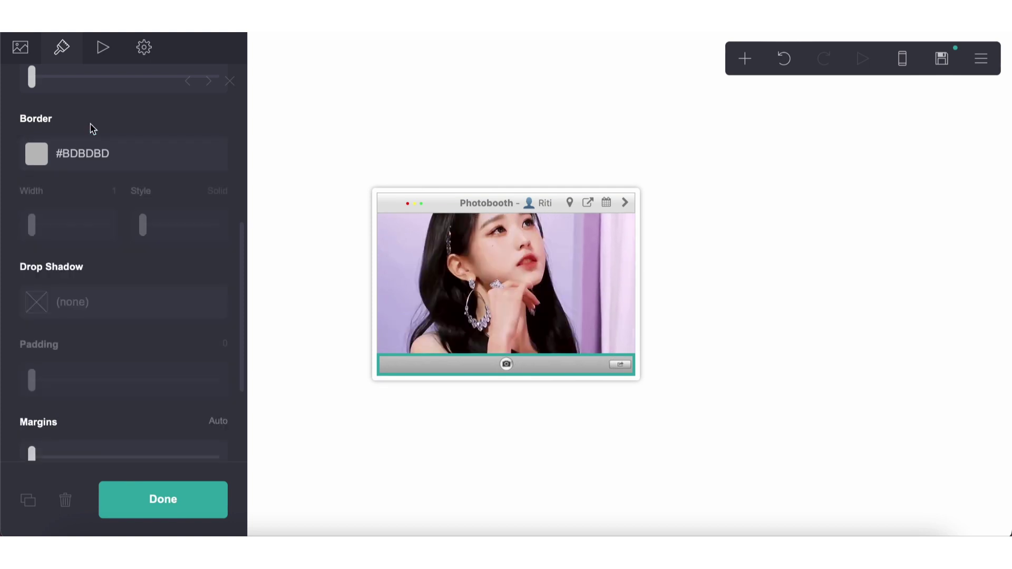
click(398, 479)
click(398, 478)
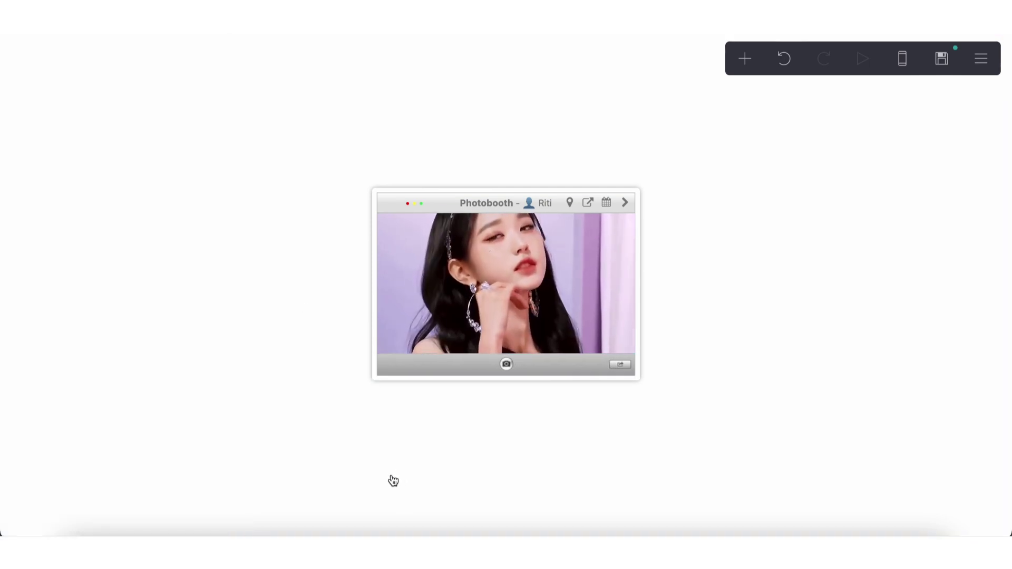
Step: Add a control below the title bar and set its type to Header Marker
click(745, 59)
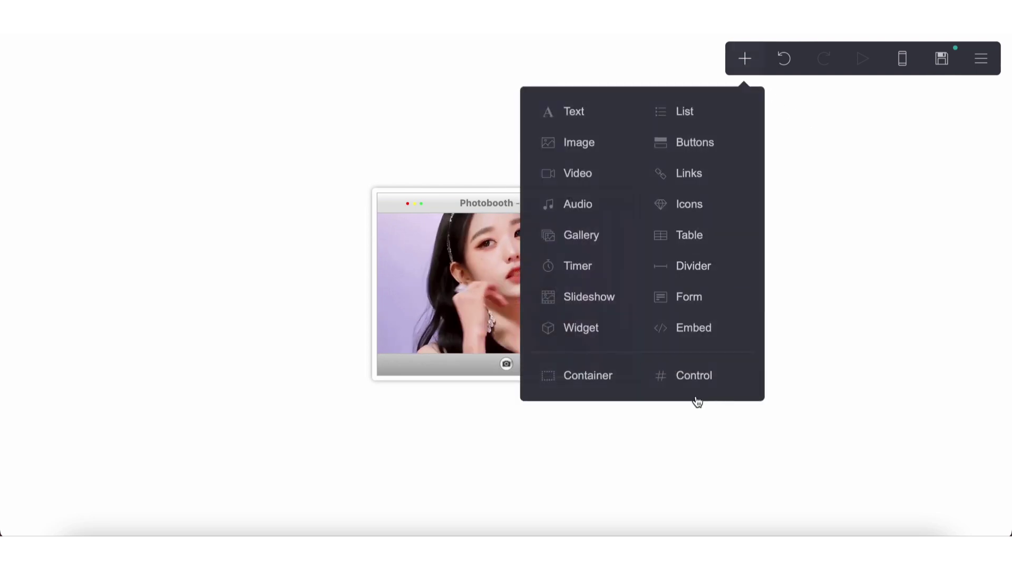
click(705, 388)
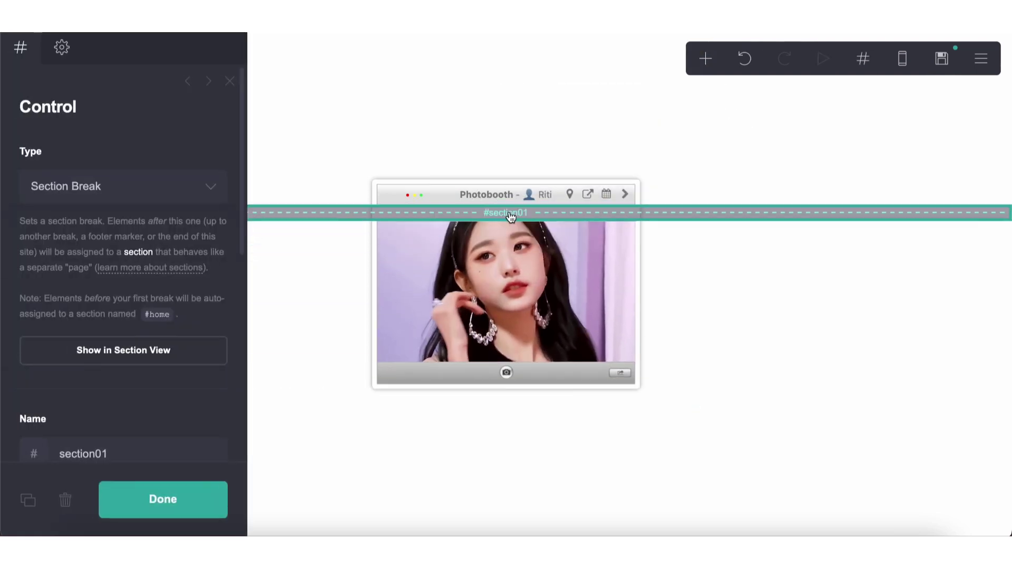
click(138, 192)
click(137, 196)
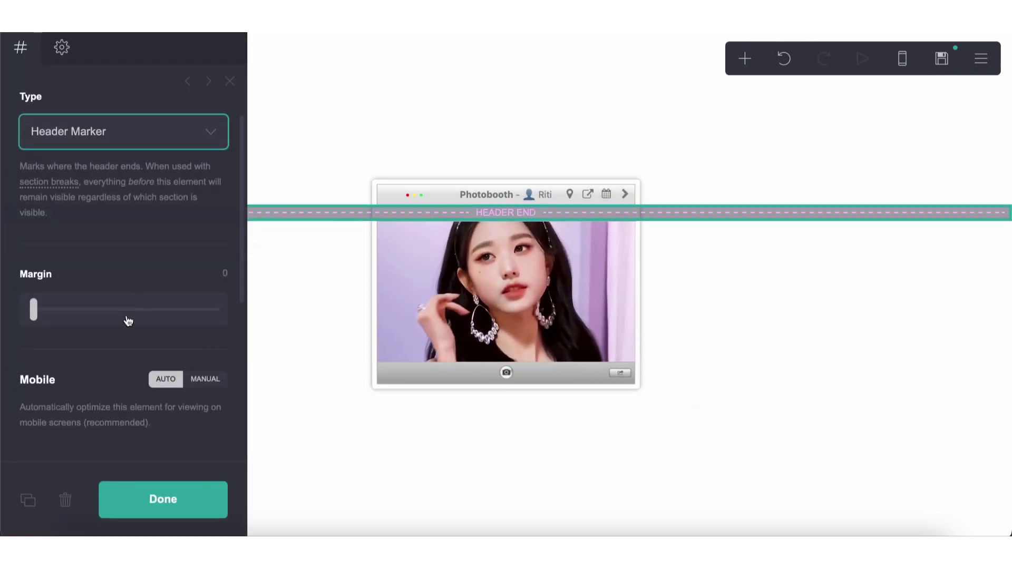
Step: Add a section break below the header marker and name it home
click(745, 59)
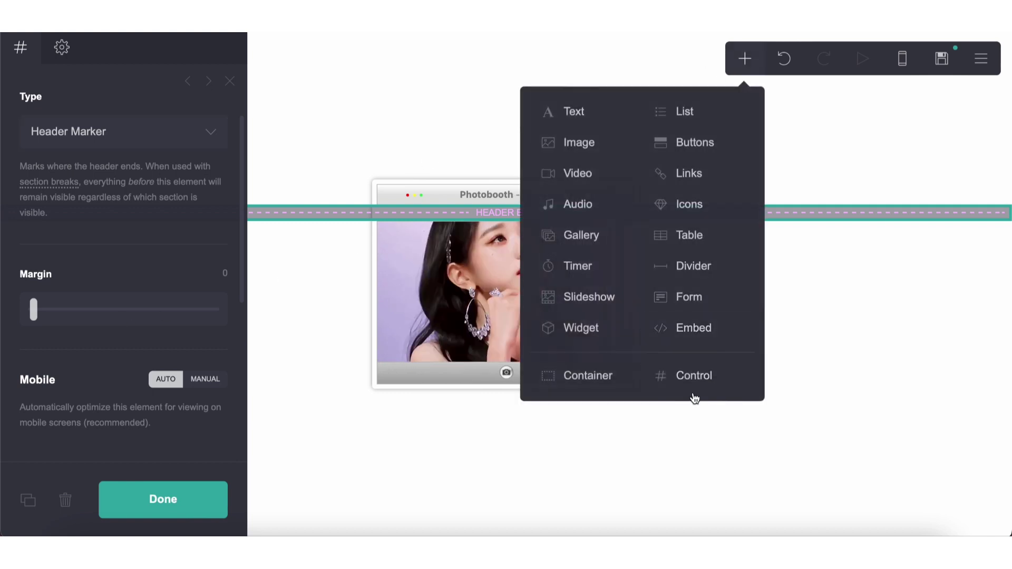
click(697, 387)
scroll(169, 312, down, 4)
double_click(79, 284)
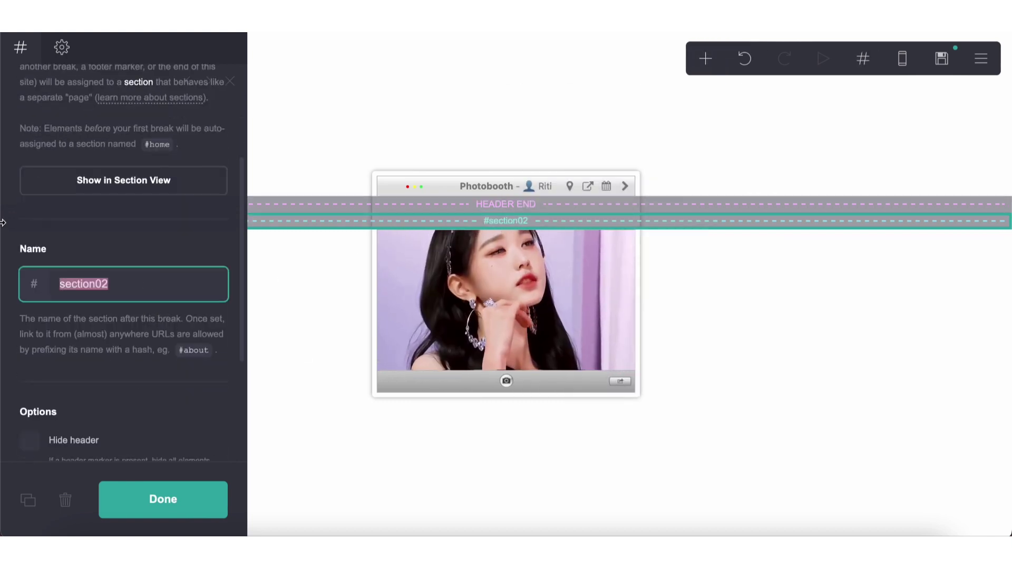
text(home)
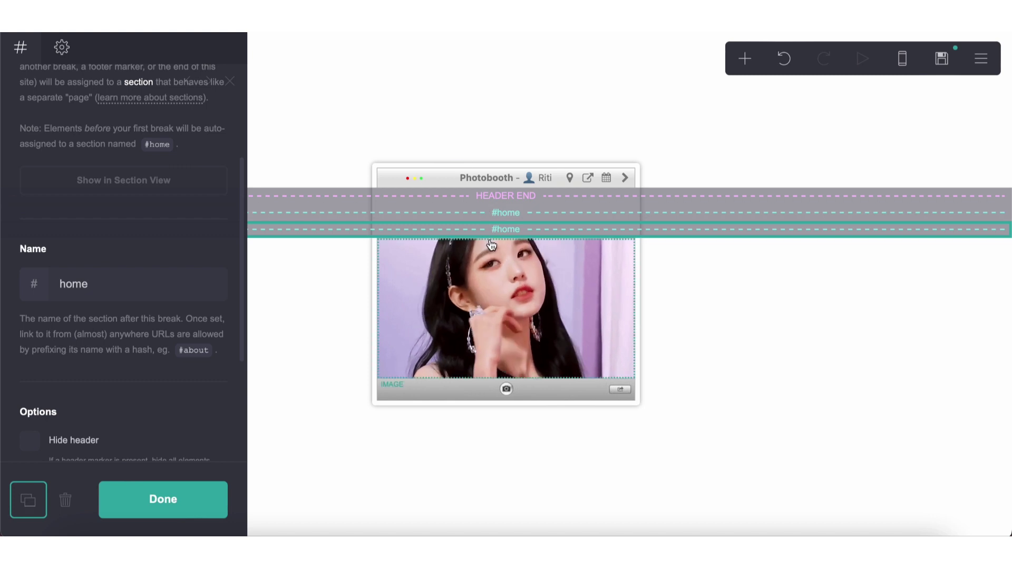
Step: Duplicate the home section break, place the copy between the picture and the camera bar, and change it to a Footer Marker
drag(491, 245, 491, 369)
scroll(115, 225, up, 3)
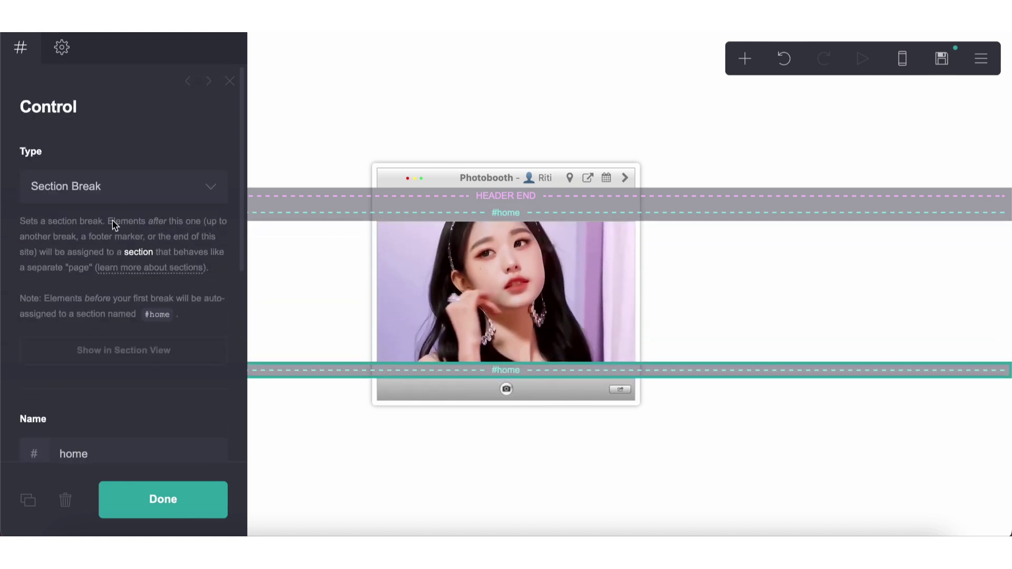
click(124, 190)
click(169, 343)
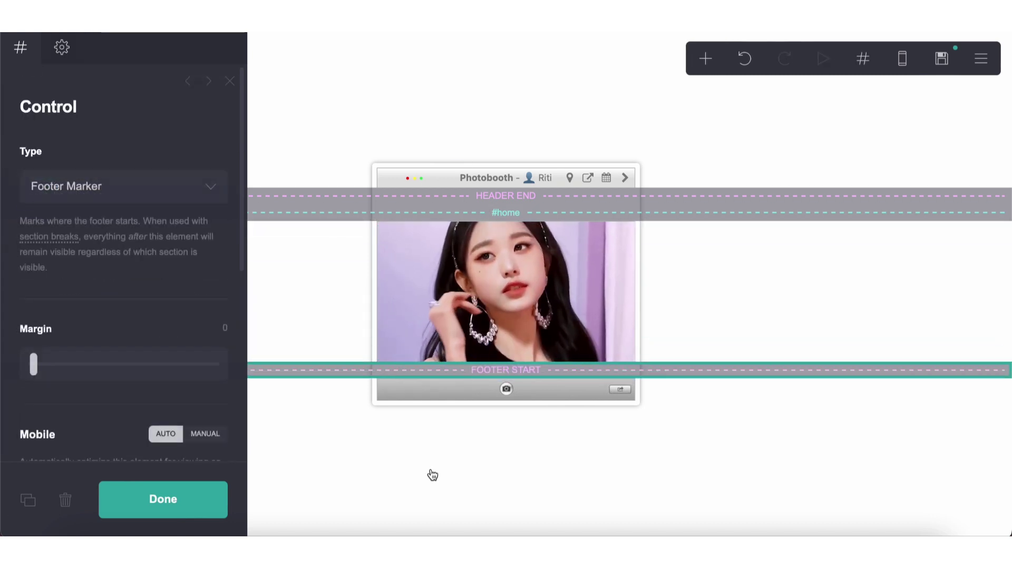
click(431, 476)
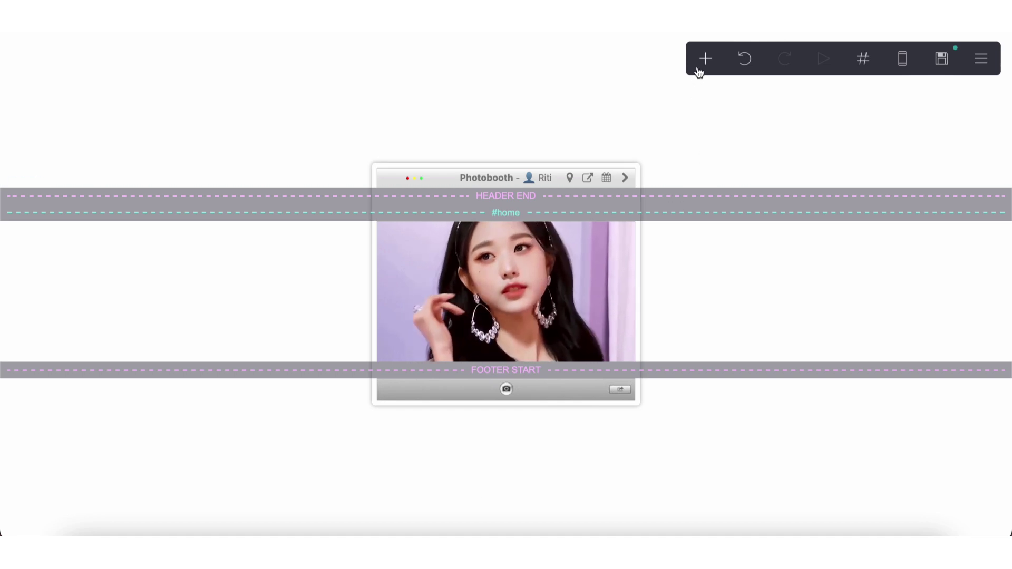
click(704, 59)
click(497, 477)
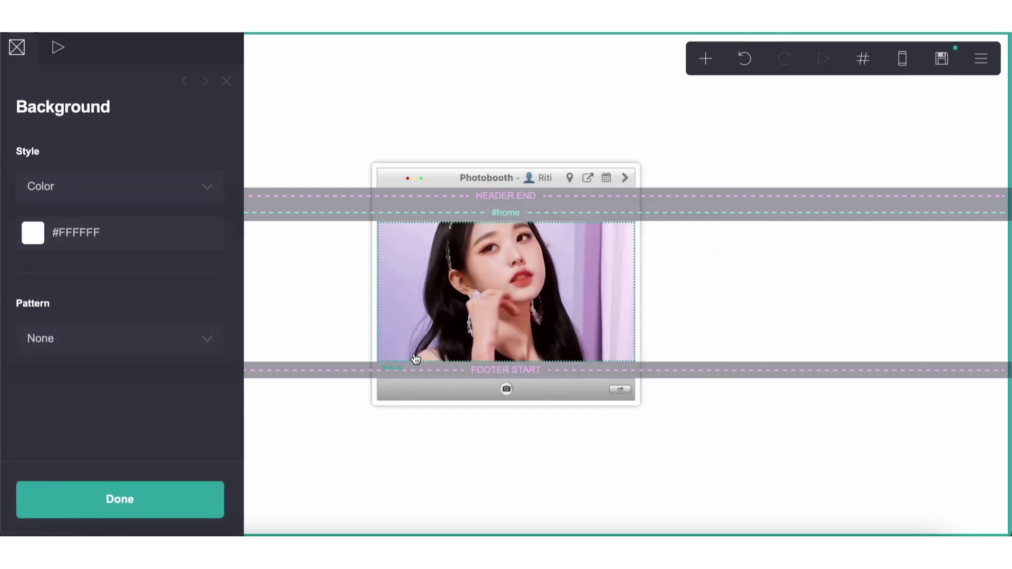
click(379, 287)
click(378, 283)
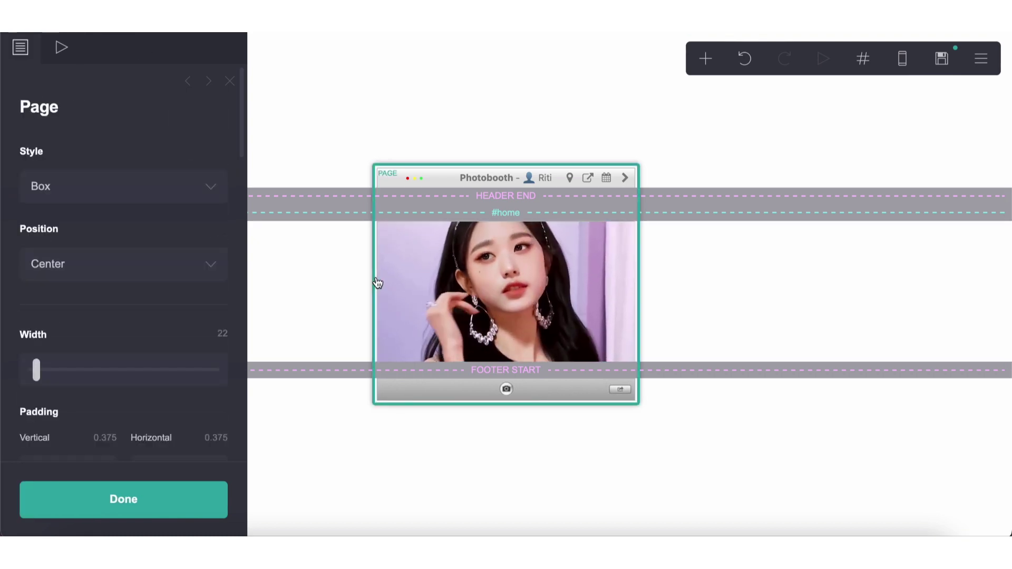
click(377, 283)
click(373, 514)
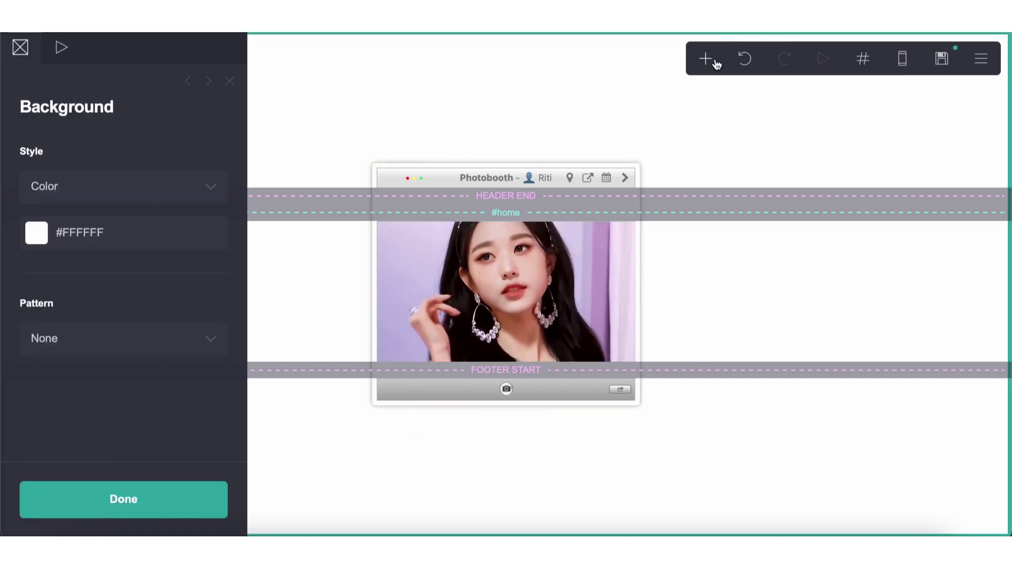
Step: Add a container below the camera bar and a section break named next directly above the footer marker
click(716, 62)
click(561, 377)
click(706, 58)
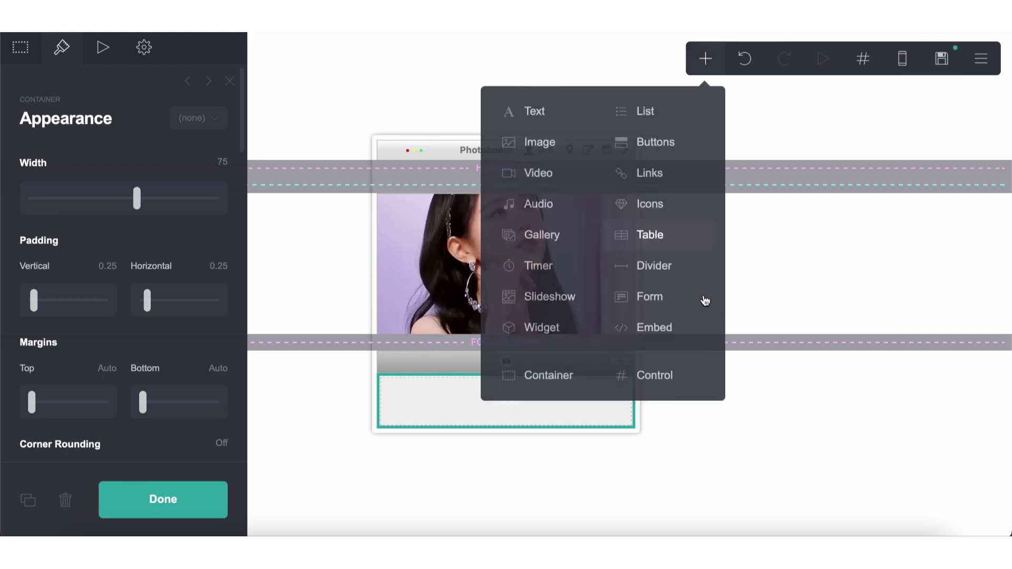
click(659, 375)
drag(511, 436, 511, 318)
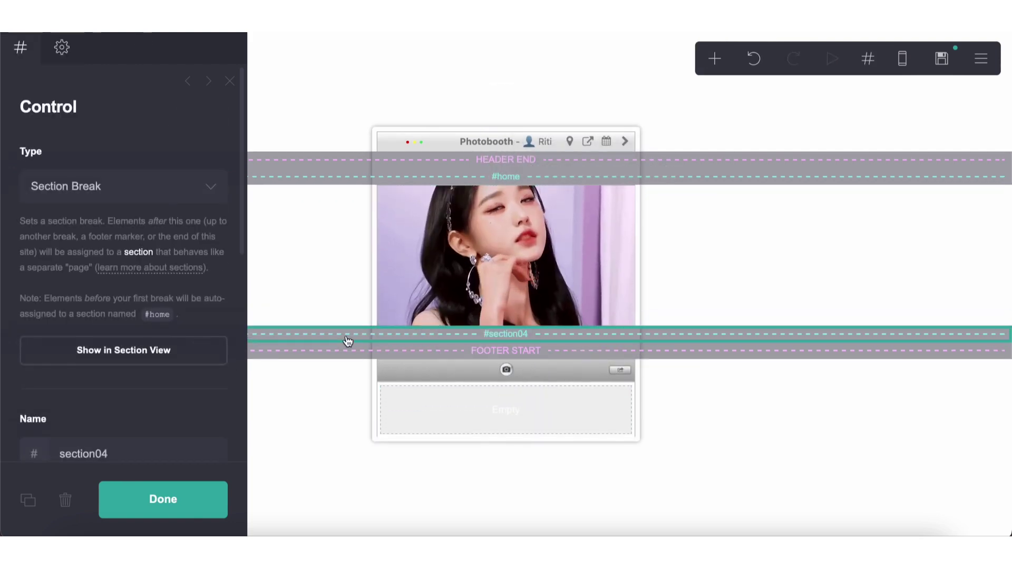
scroll(74, 335, down, 5)
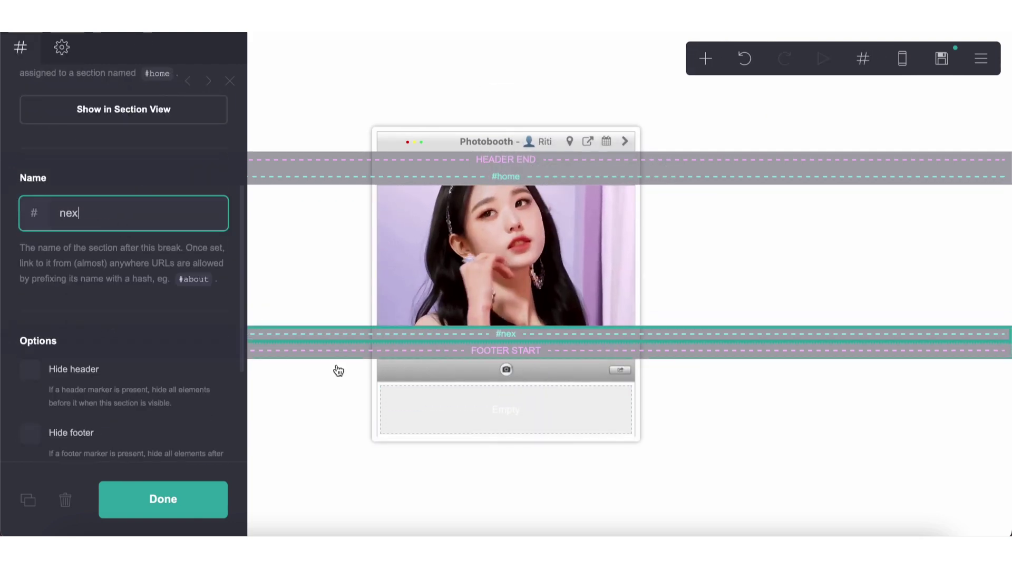
text(t)
key(Return)
Step: Move the empty container between the #next section break and the footer marker, and select it
drag(382, 416, 399, 343)
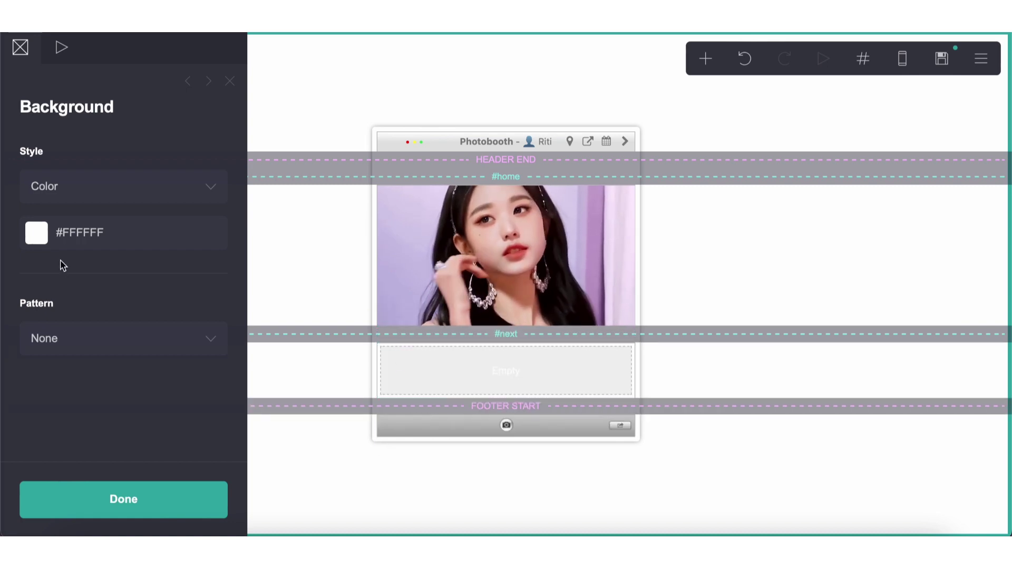
click(396, 369)
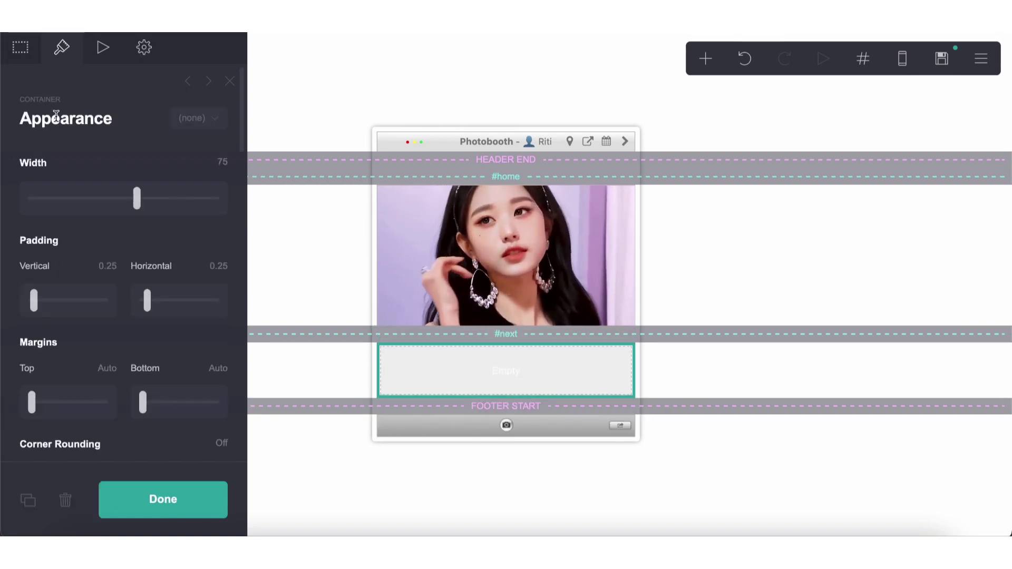
Step: Duplicate the GIF in the #home section and place the copy in the empty container below the #next section break
click(427, 217)
click(28, 505)
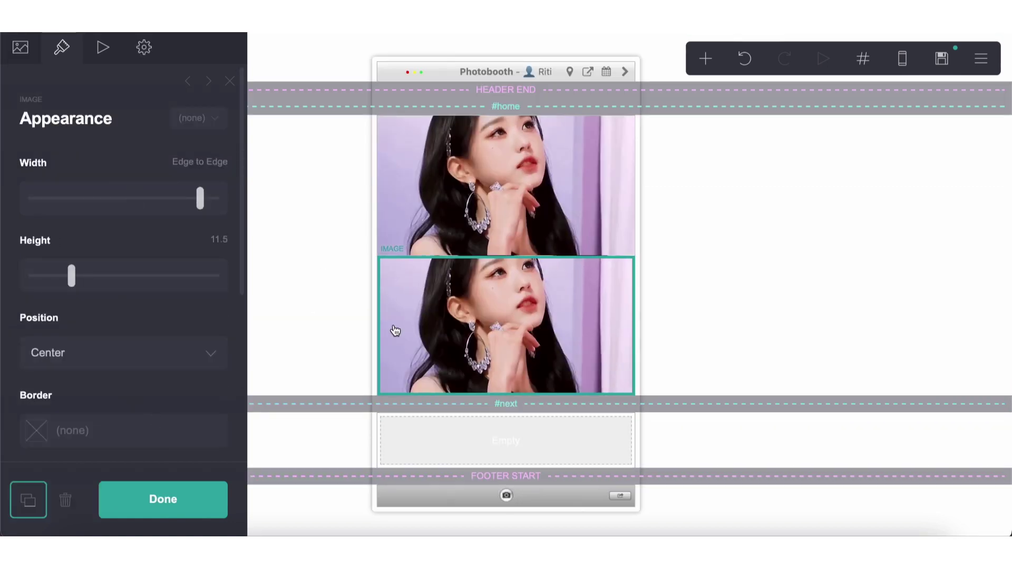
click(20, 47)
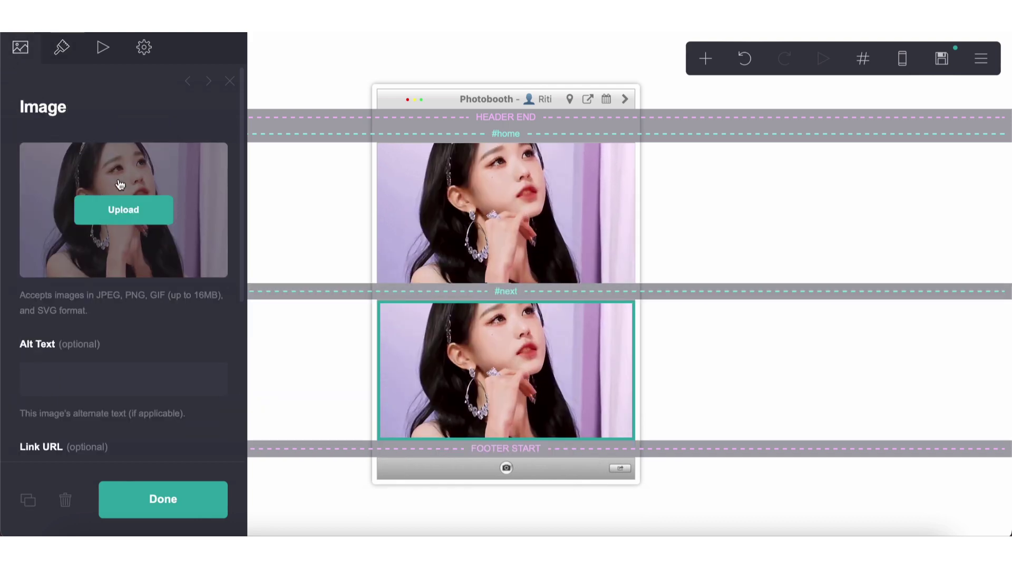
Step: Replace the duplicated picture in the #next section with original-4.gif from Downloads
click(123, 209)
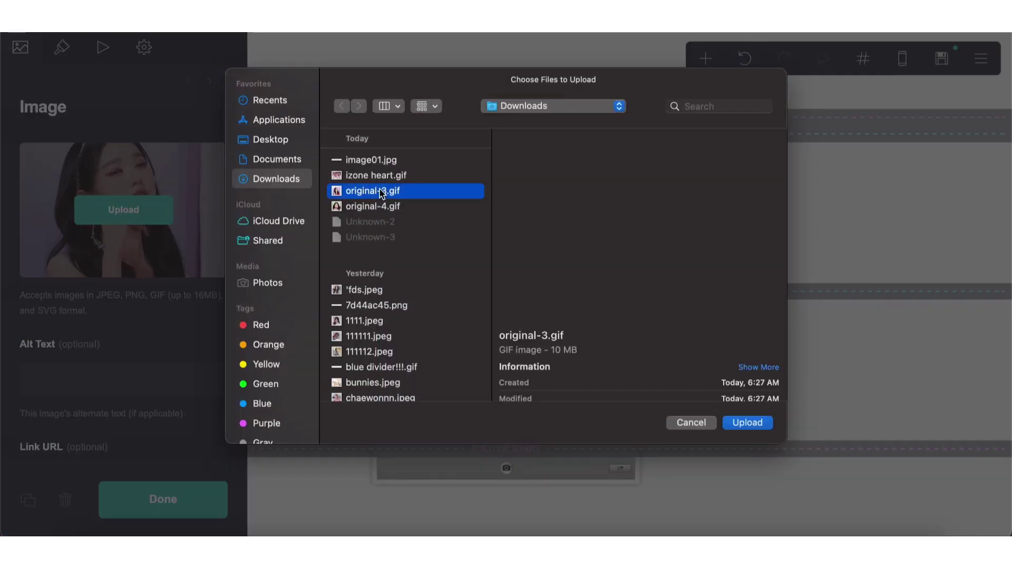
click(379, 206)
click(747, 422)
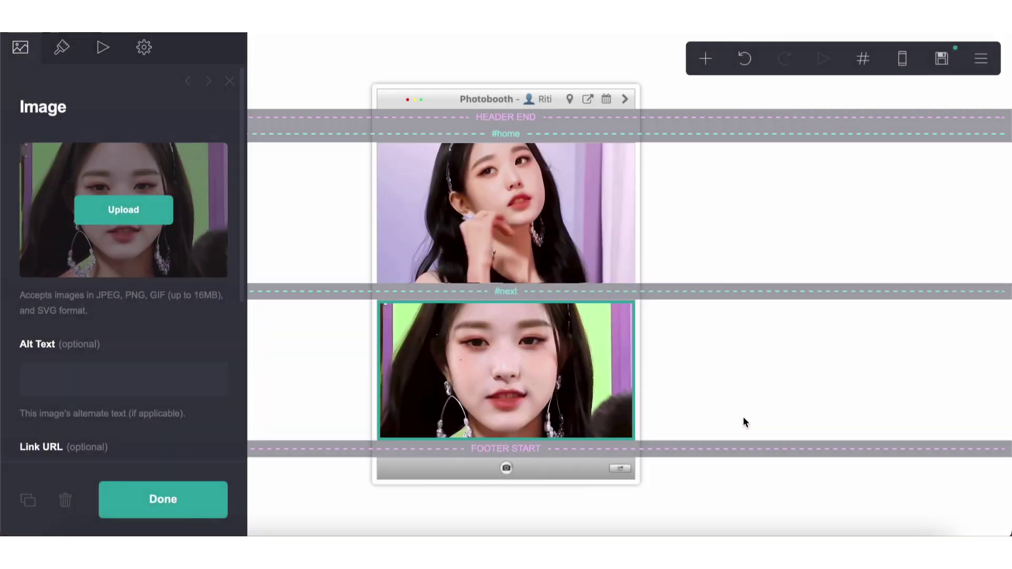
click(755, 394)
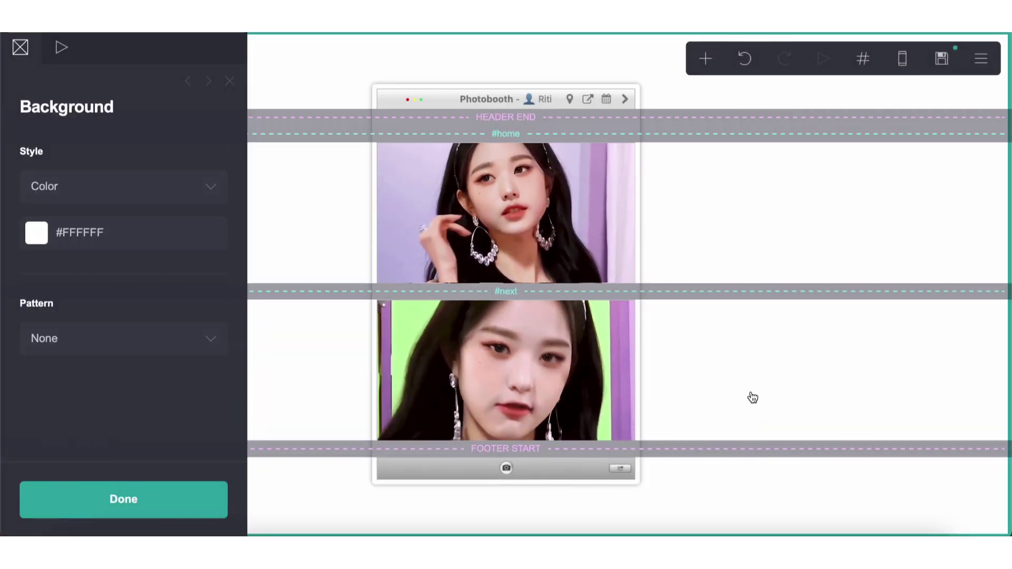
click(730, 404)
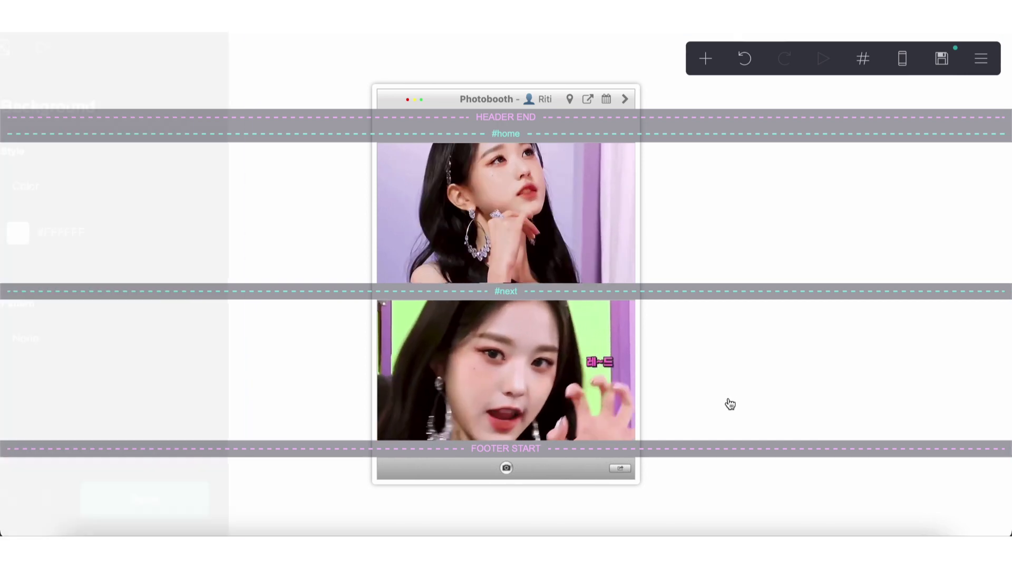
click(702, 345)
click(702, 341)
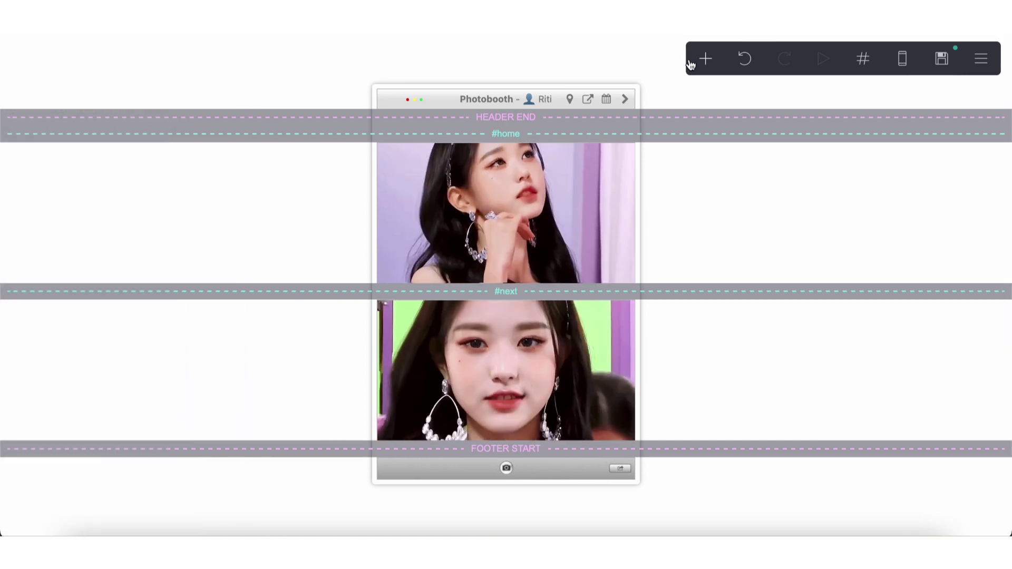
click(706, 59)
click(546, 127)
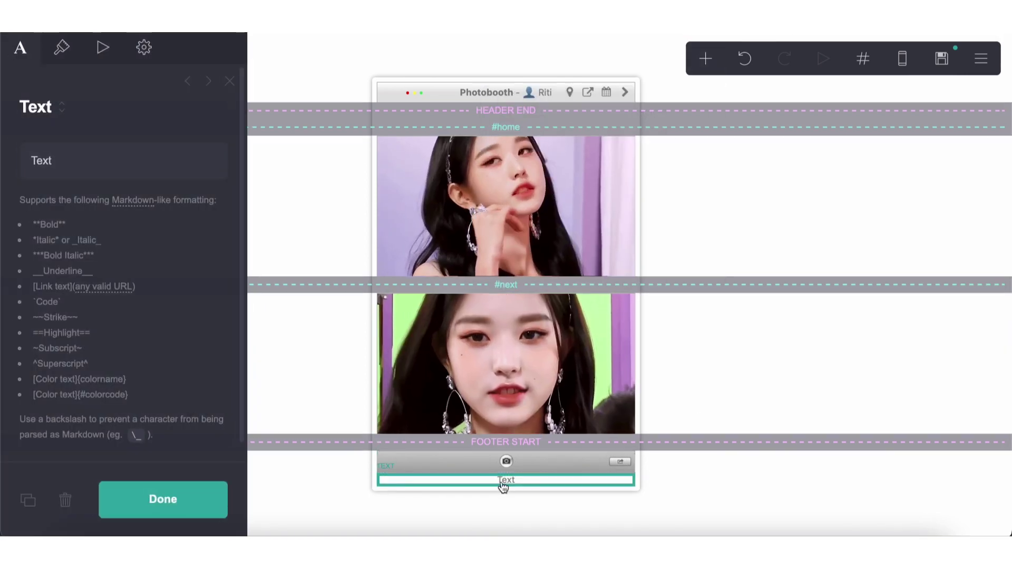
drag(503, 429, 538, 490)
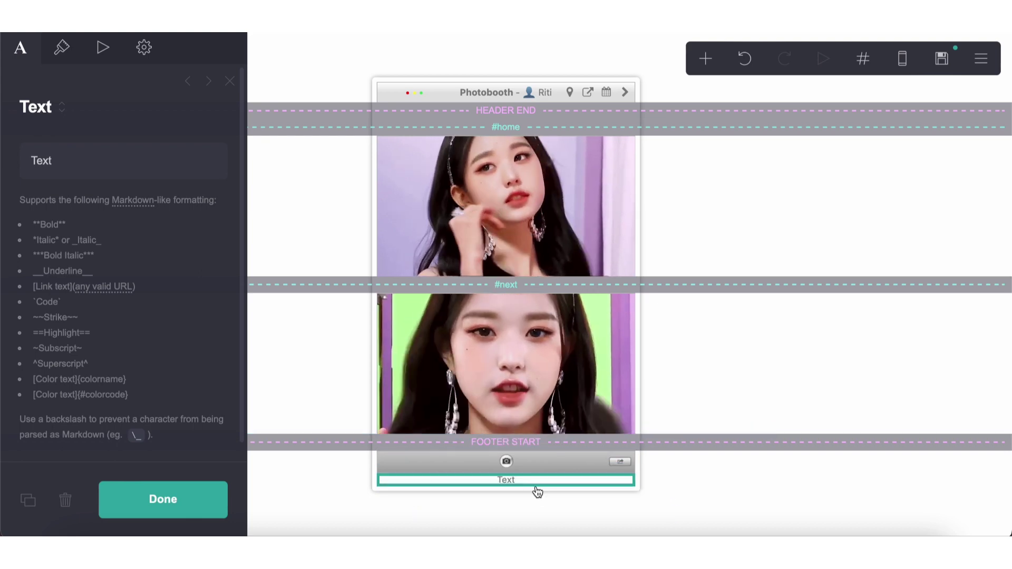
click(66, 500)
Step: Add a container between the #next GIF and the footer marker, with its border only on the sides
click(705, 59)
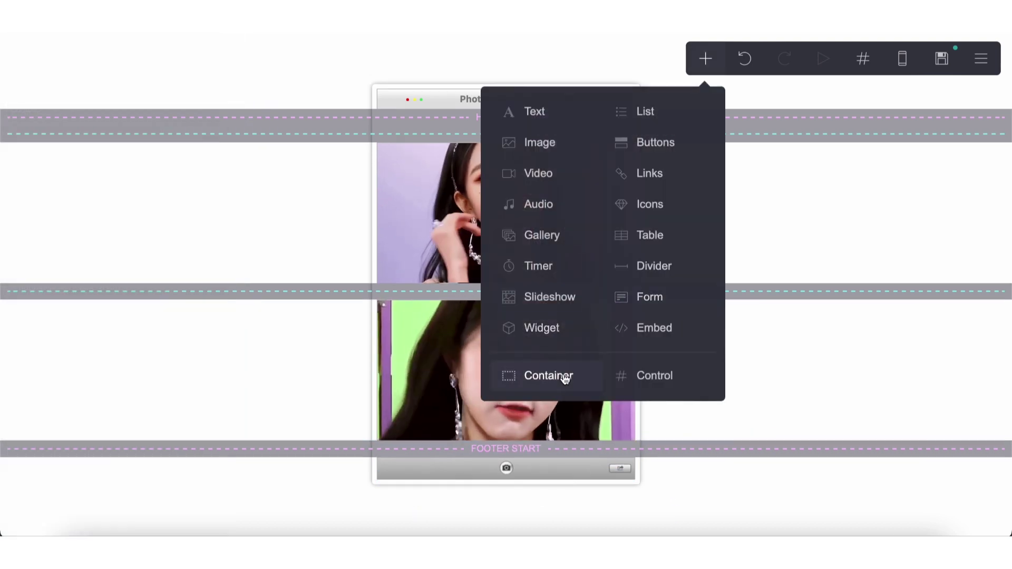
click(565, 379)
scroll(63, 343, down, 10)
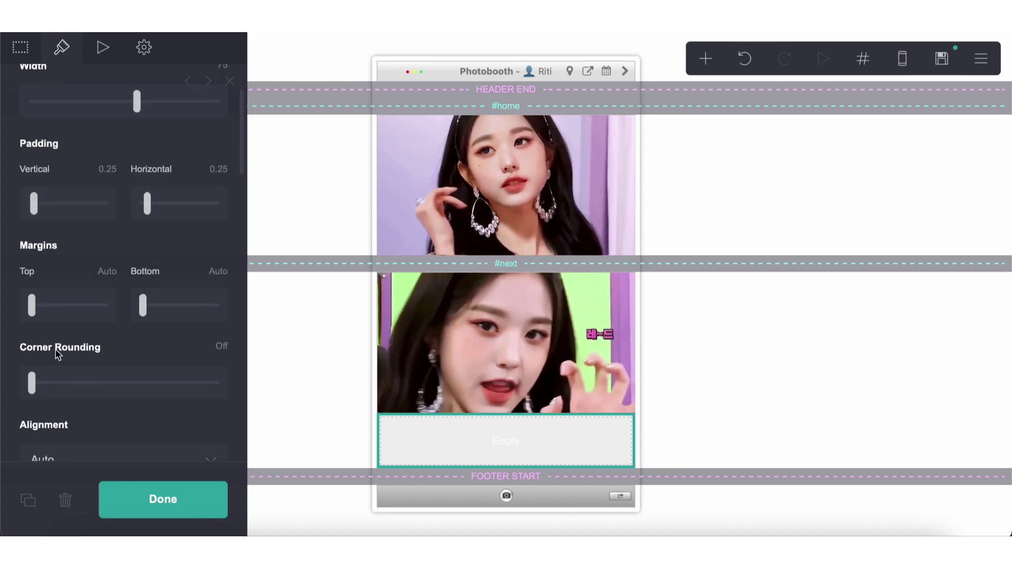
click(30, 381)
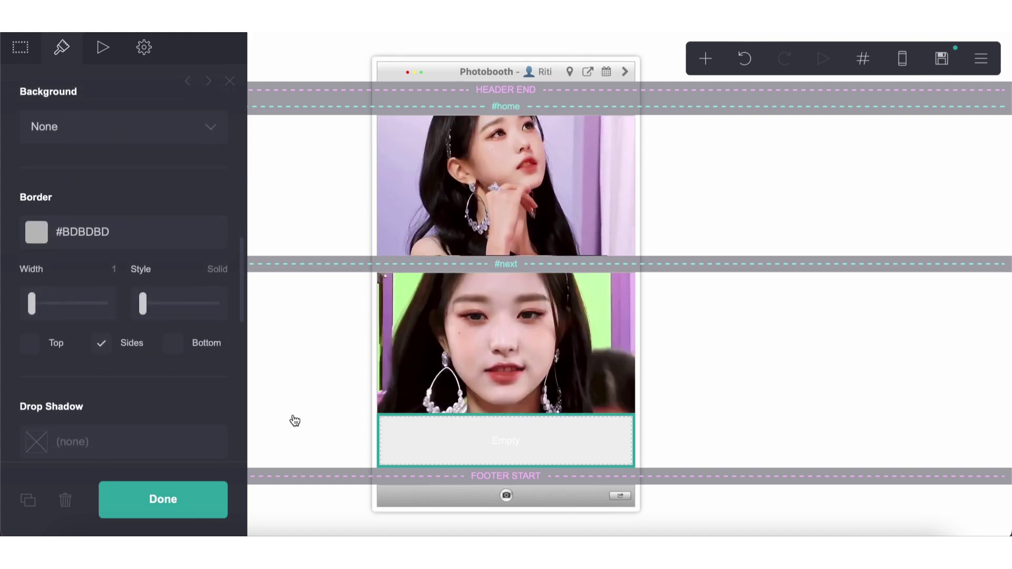
click(309, 416)
click(420, 453)
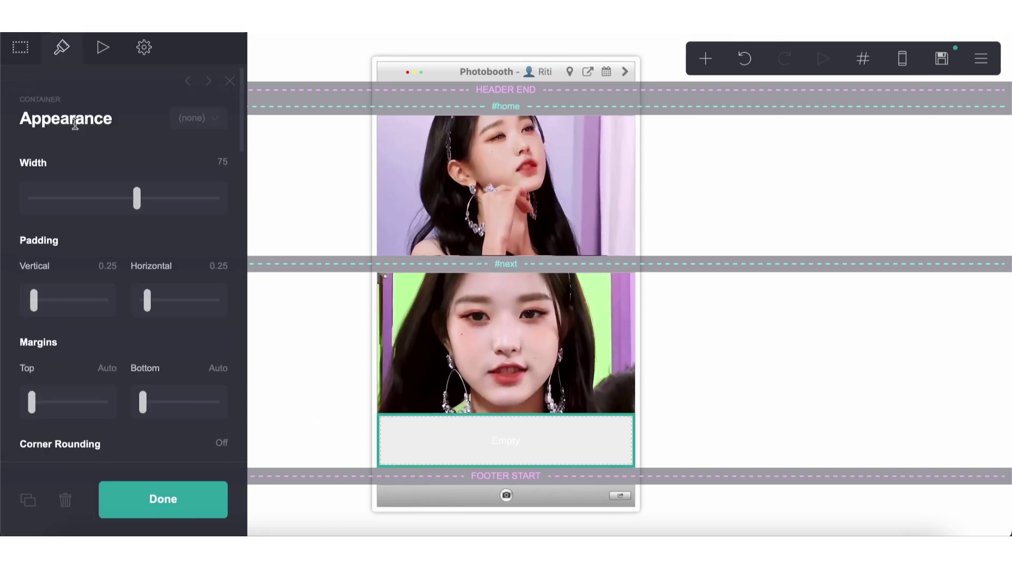
Step: Change the new container's type to Columns and add a third column
click(20, 47)
click(85, 183)
click(83, 198)
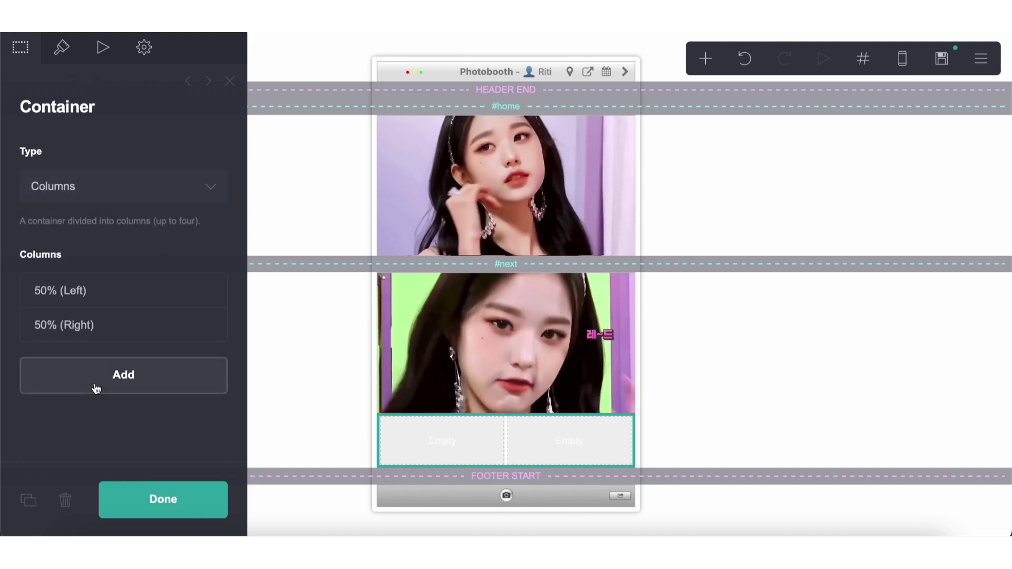
click(95, 388)
click(769, 360)
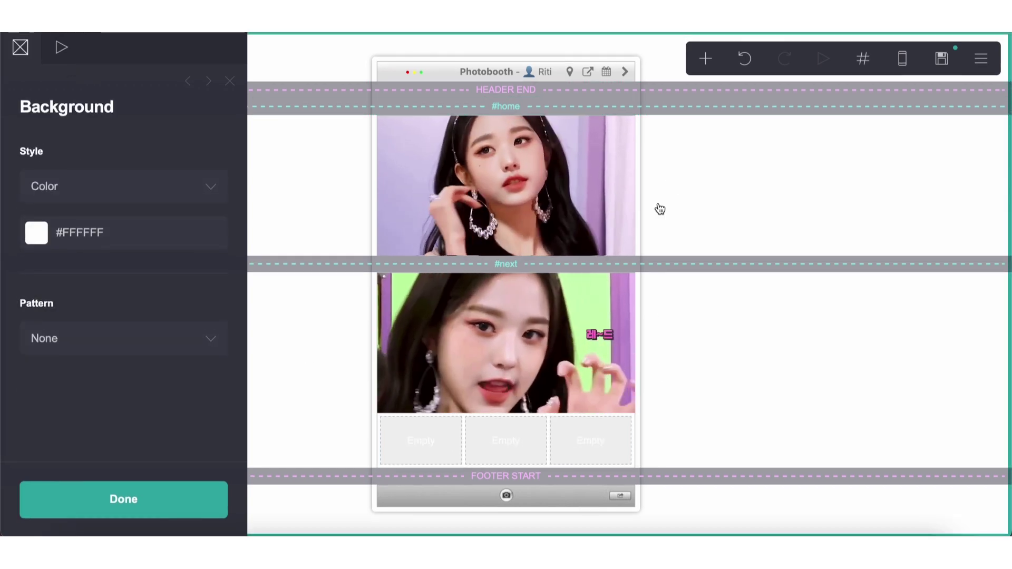
Step: Add a text element and place it in the left column of the new container
click(705, 59)
click(588, 123)
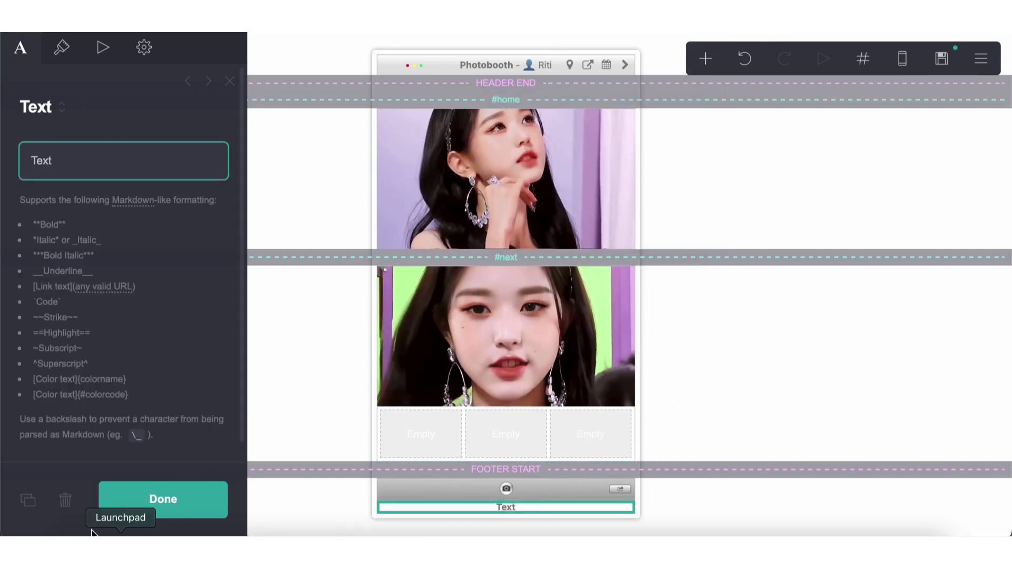
click(472, 512)
drag(473, 513, 395, 425)
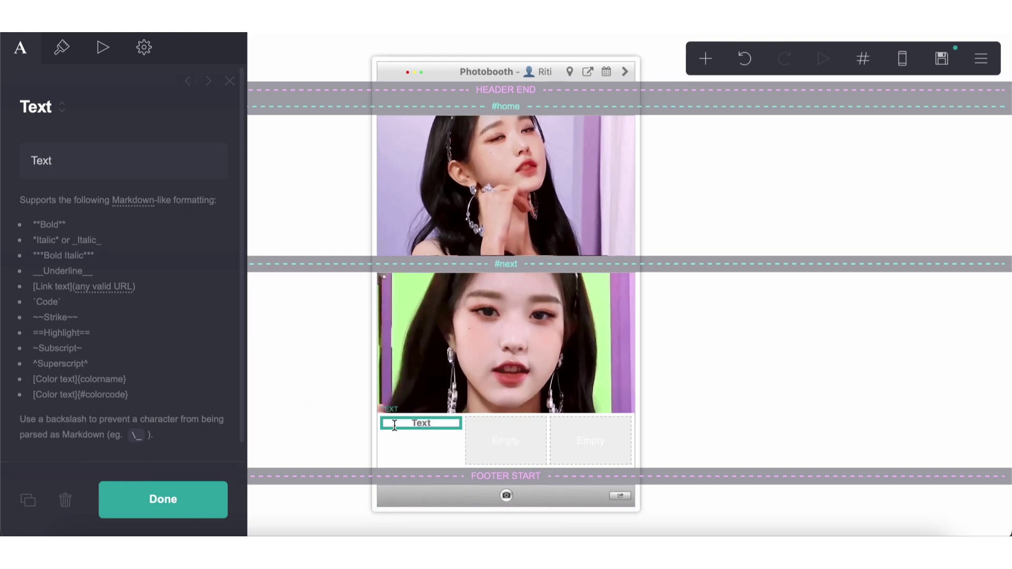
Step: Set the text's weight to Regular and its alignment to Left
click(59, 48)
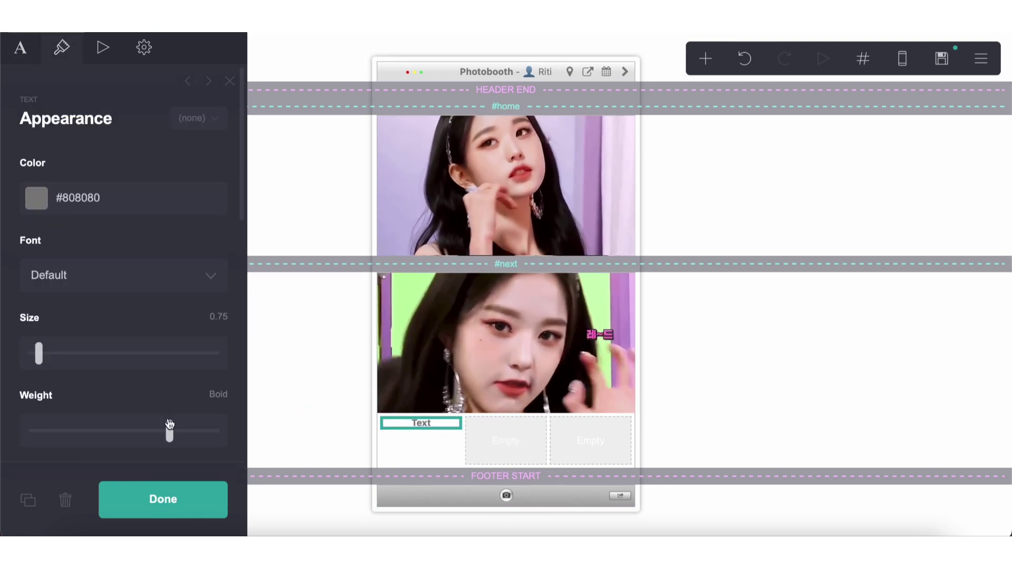
scroll(107, 431, down, 10)
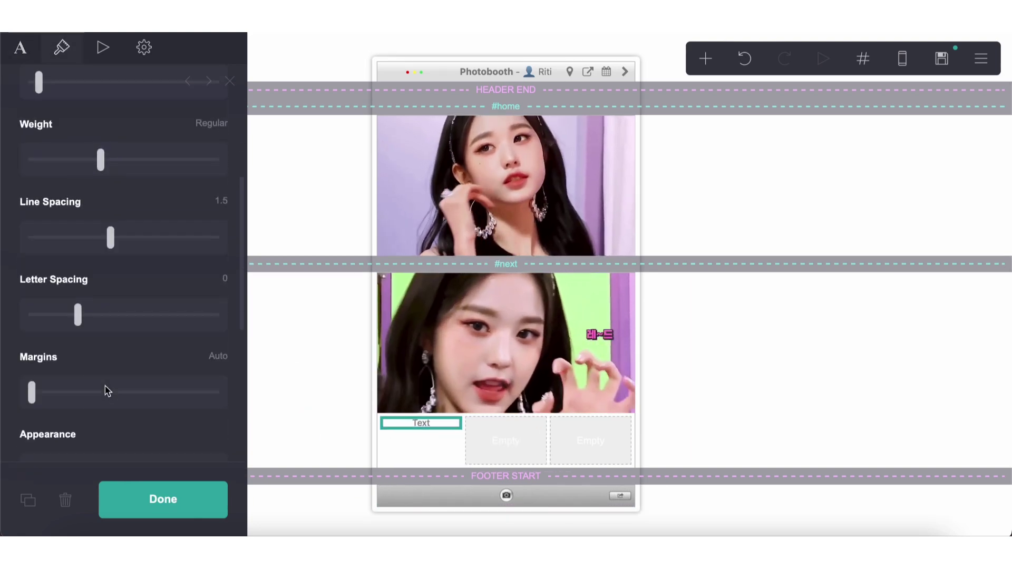
click(75, 389)
click(75, 398)
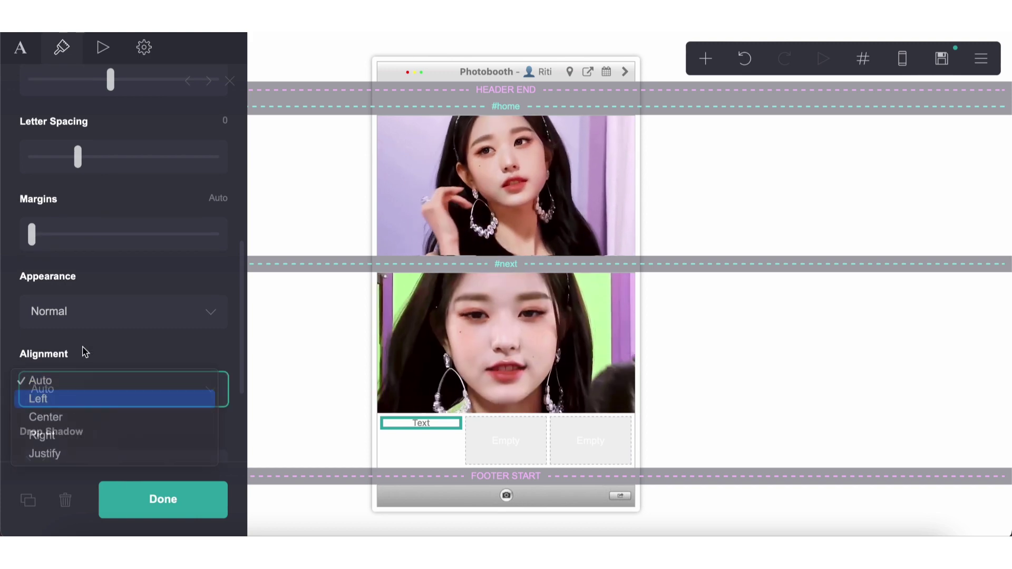
Step: Narrow the container's left and middle columns, setting the left one to 26% width, so the right column is the widest
click(490, 462)
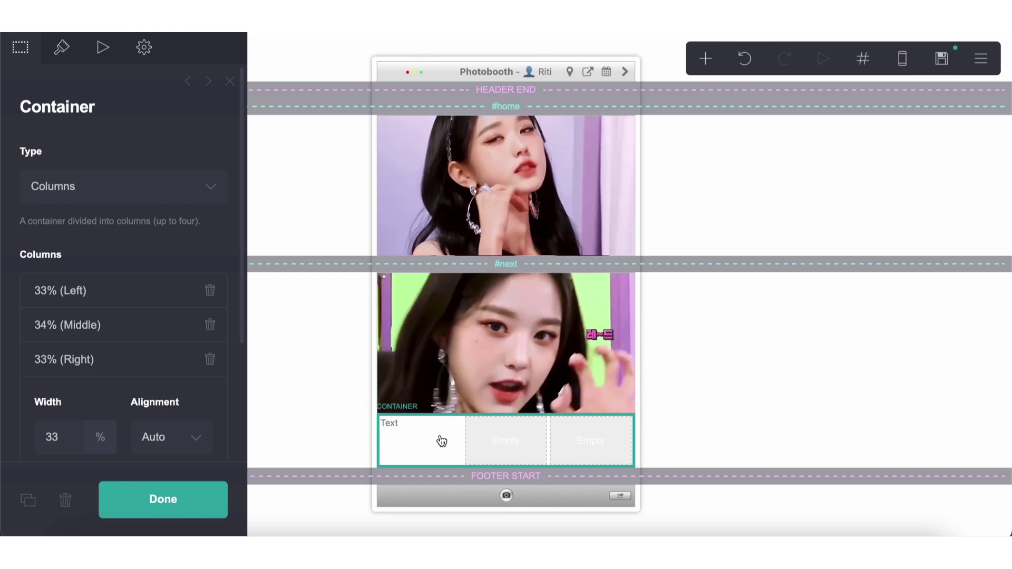
click(486, 455)
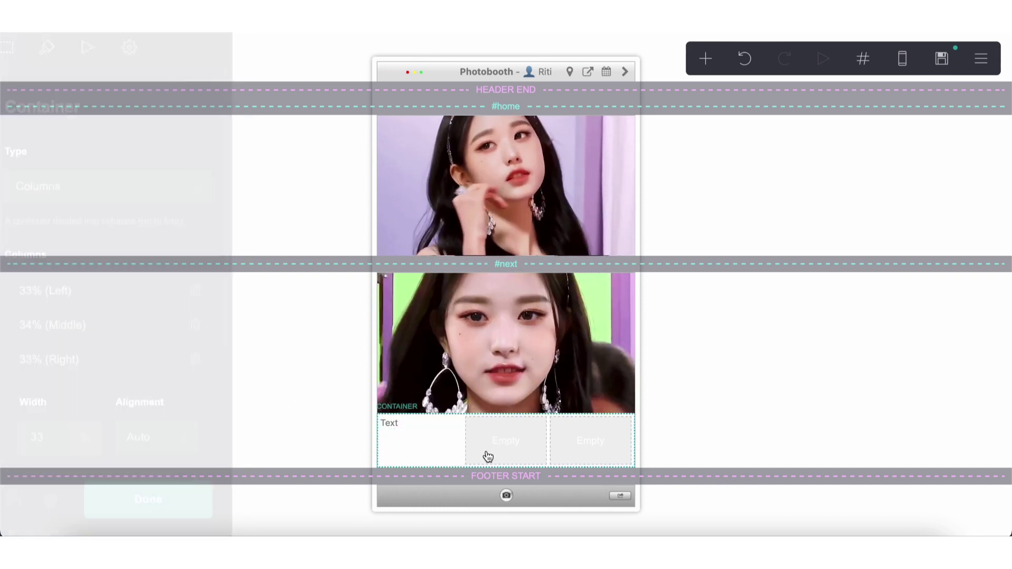
click(71, 327)
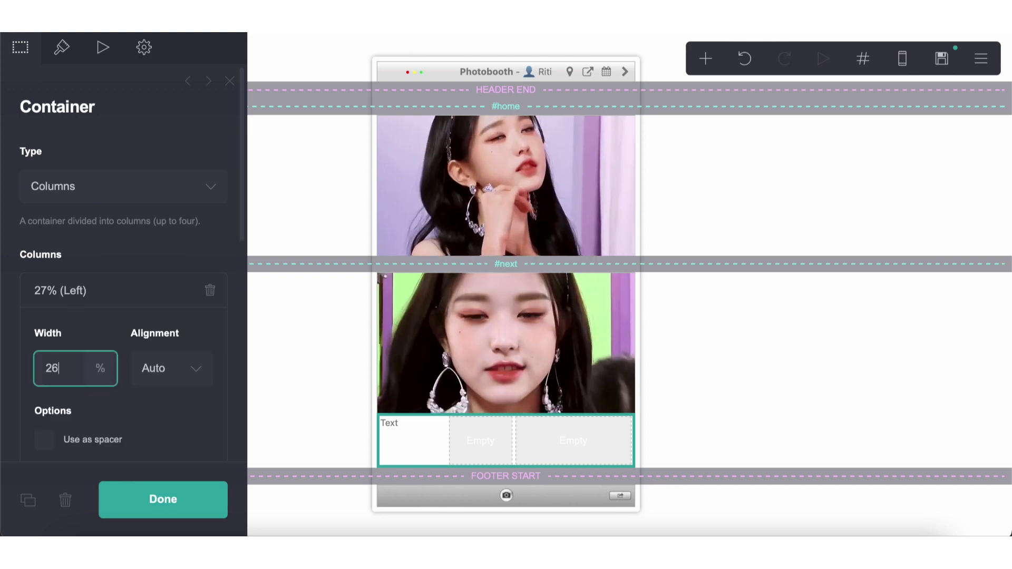
Step: Move the text into the right column and add a divider coloured #FFFFFF in the left column
click(403, 427)
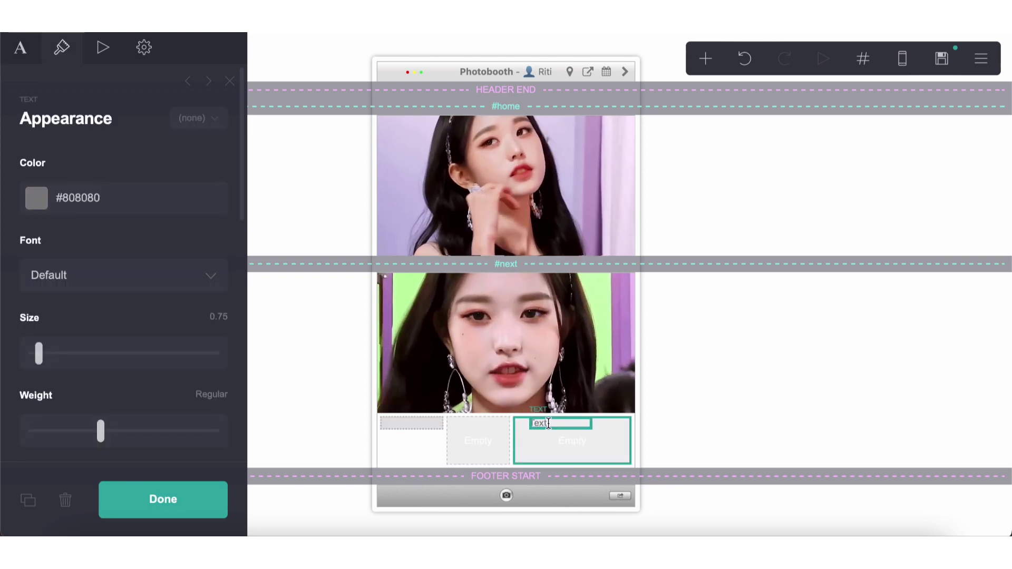
click(705, 60)
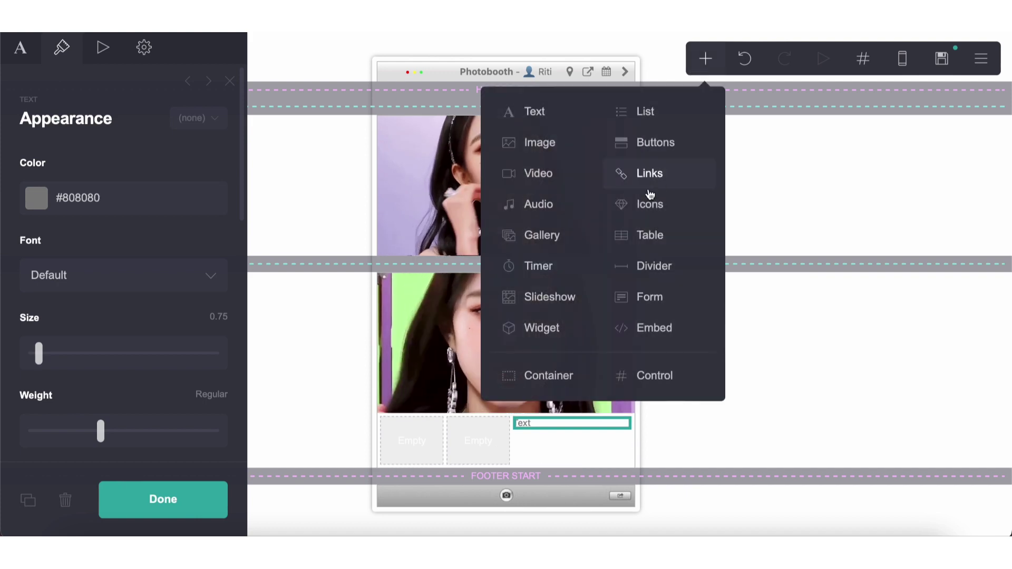
click(654, 267)
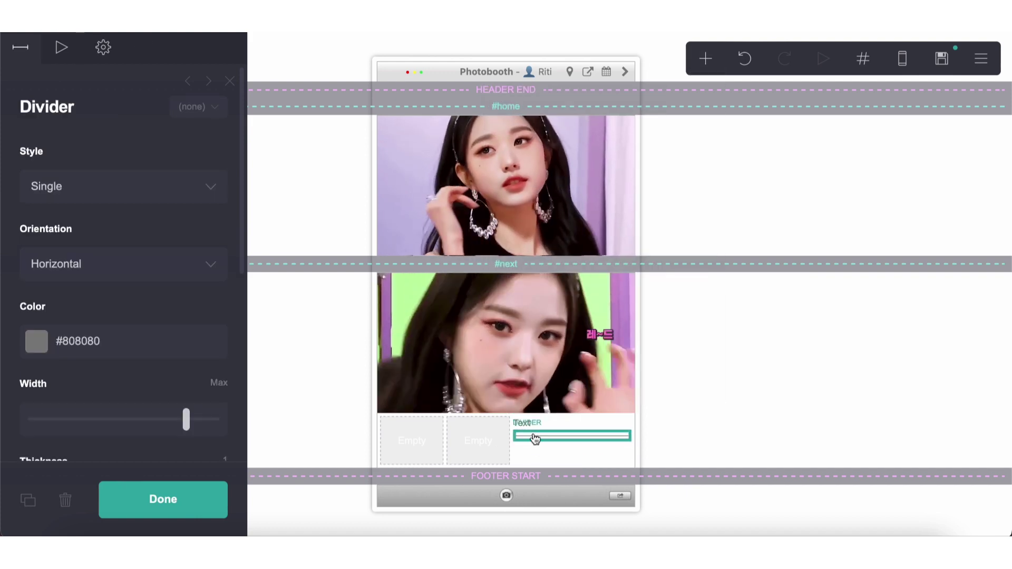
drag(535, 436, 414, 439)
click(142, 343)
click(53, 364)
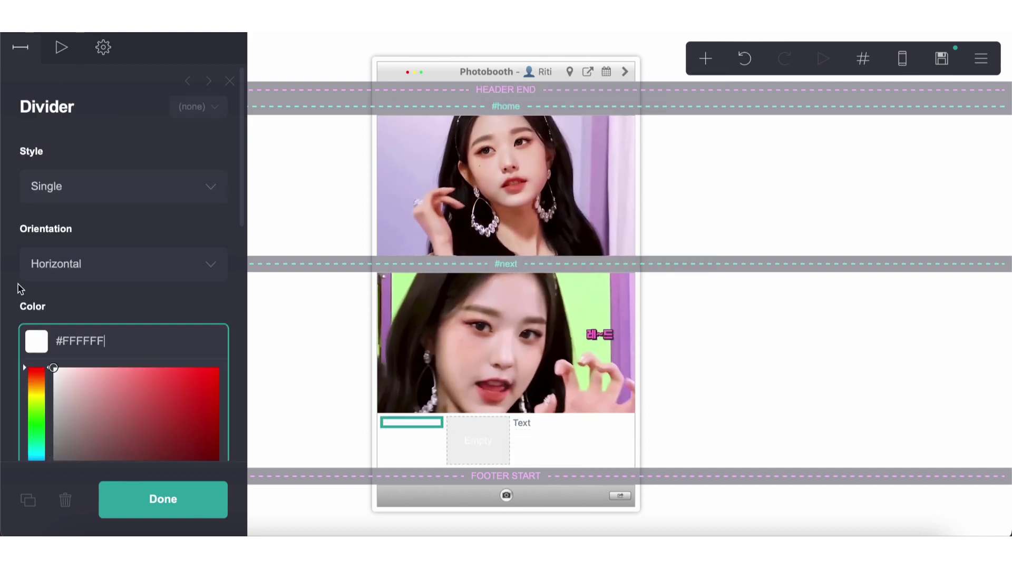
Step: Add an image element and place it in the container's empty middle column
click(538, 423)
click(705, 59)
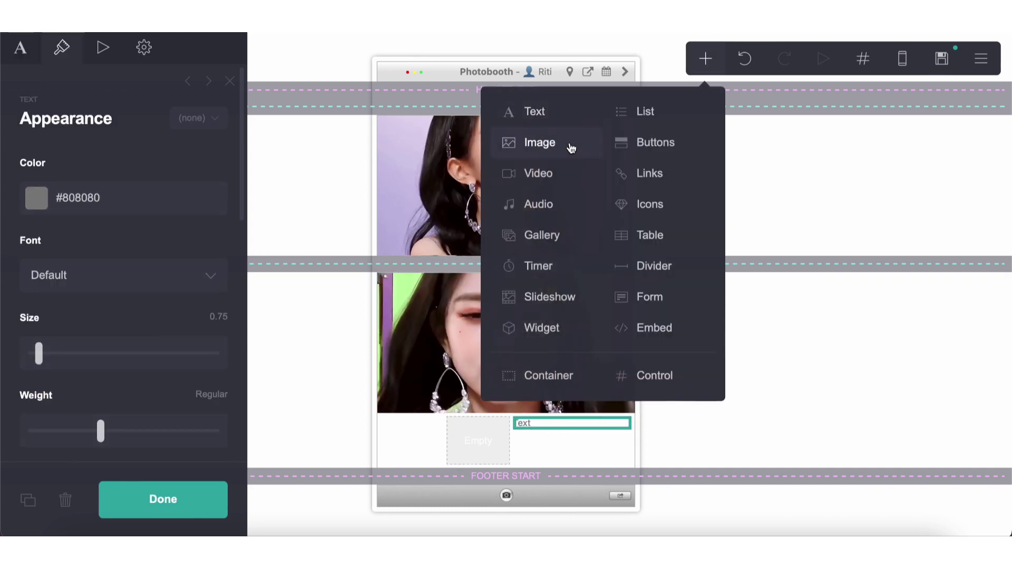
click(569, 147)
drag(546, 447, 478, 454)
click(209, 81)
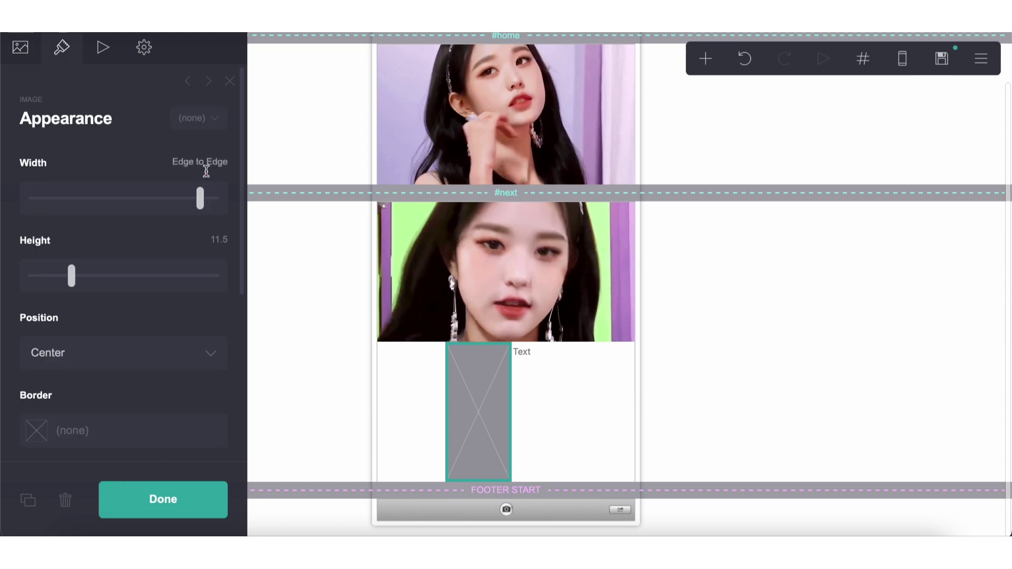
Step: Set the middle column image's width to 15, its height to Auto and its shape to Circle
click(203, 170)
text(15)
key(Return)
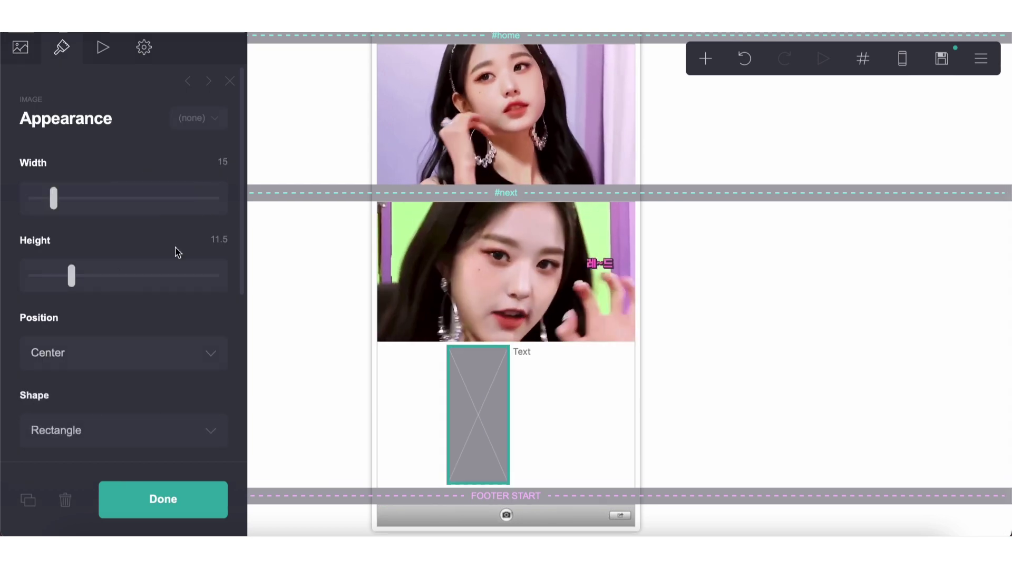
drag(72, 275, 1, 274)
scroll(113, 323, down, 2)
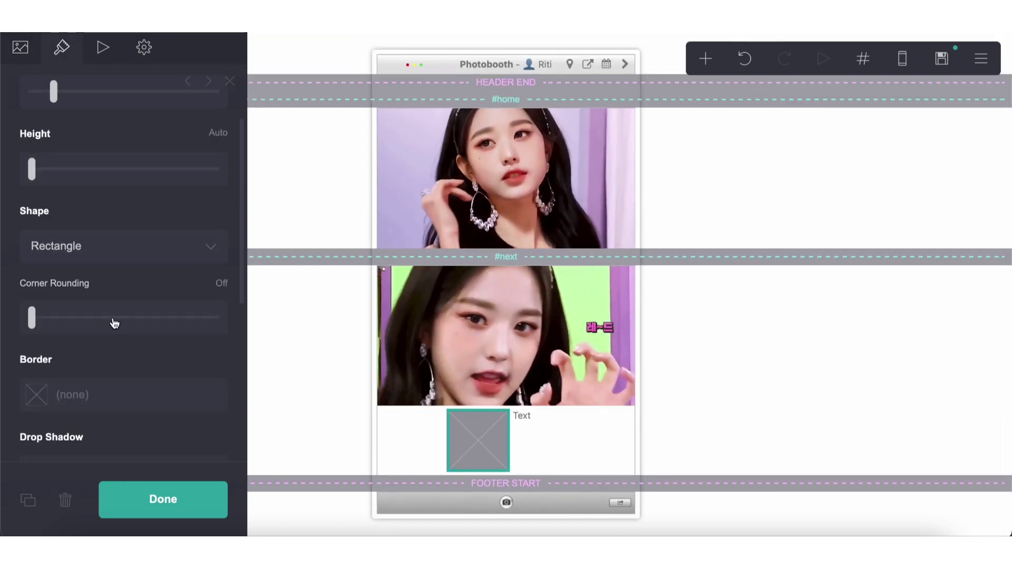
click(91, 246)
click(91, 257)
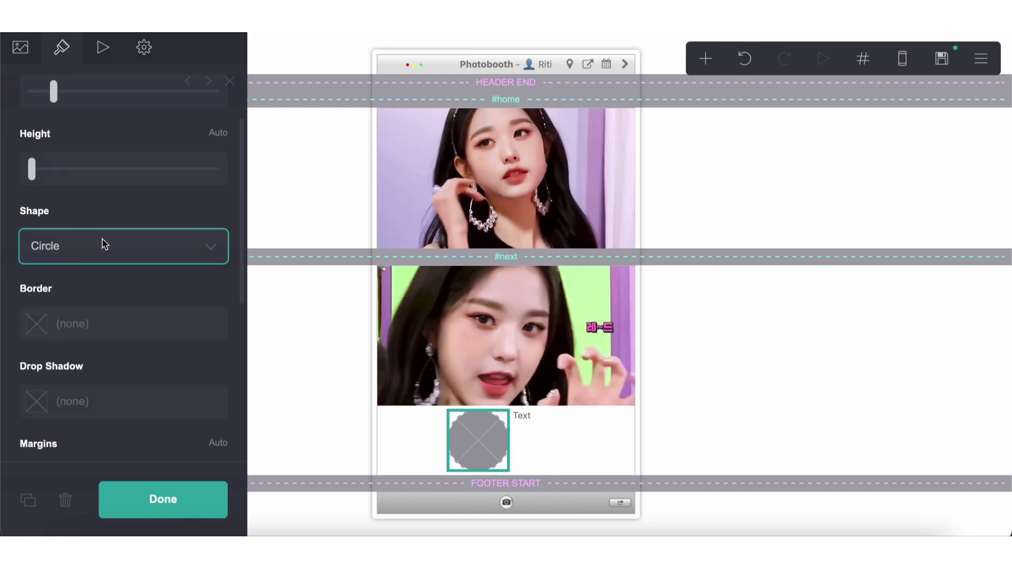
Step: Upload qrwr.jpeg into the circular middle column image and accept the default crop
click(16, 48)
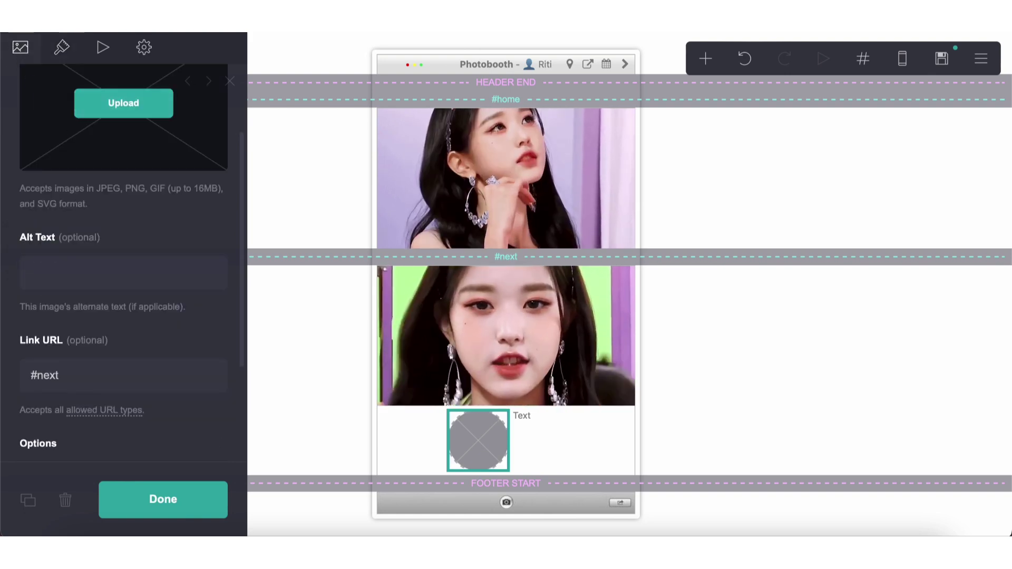
click(106, 102)
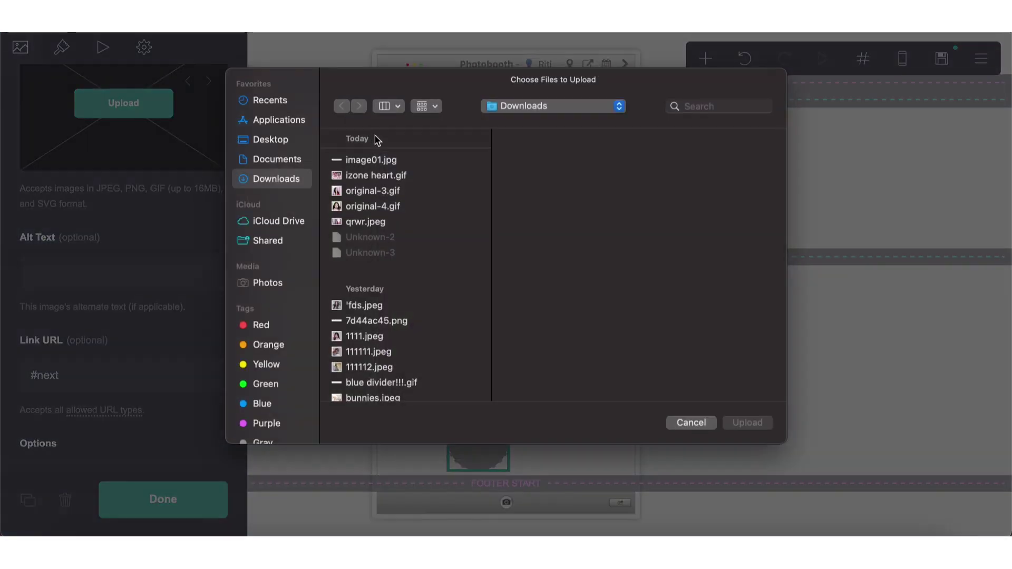
click(364, 222)
click(753, 426)
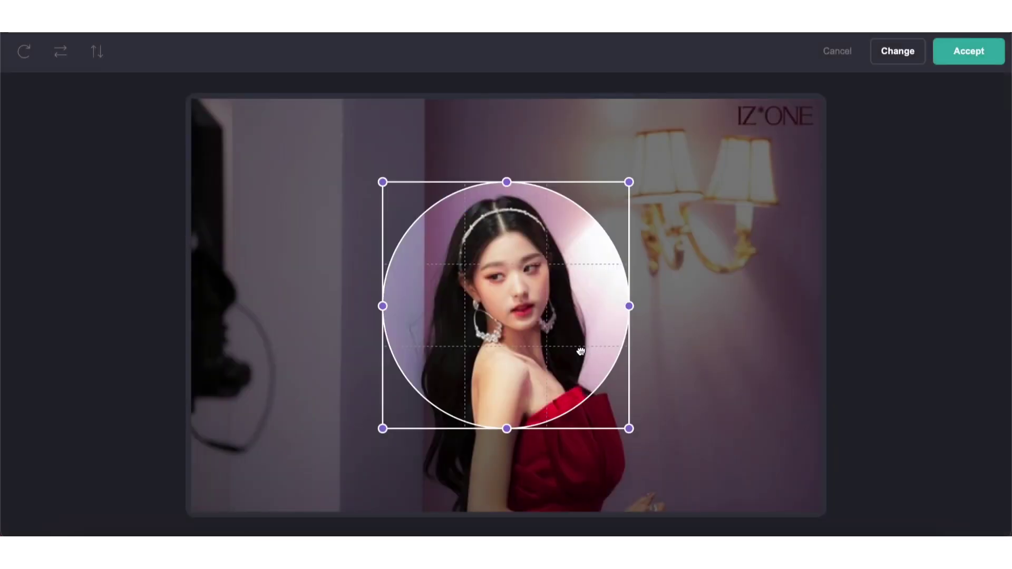
click(969, 51)
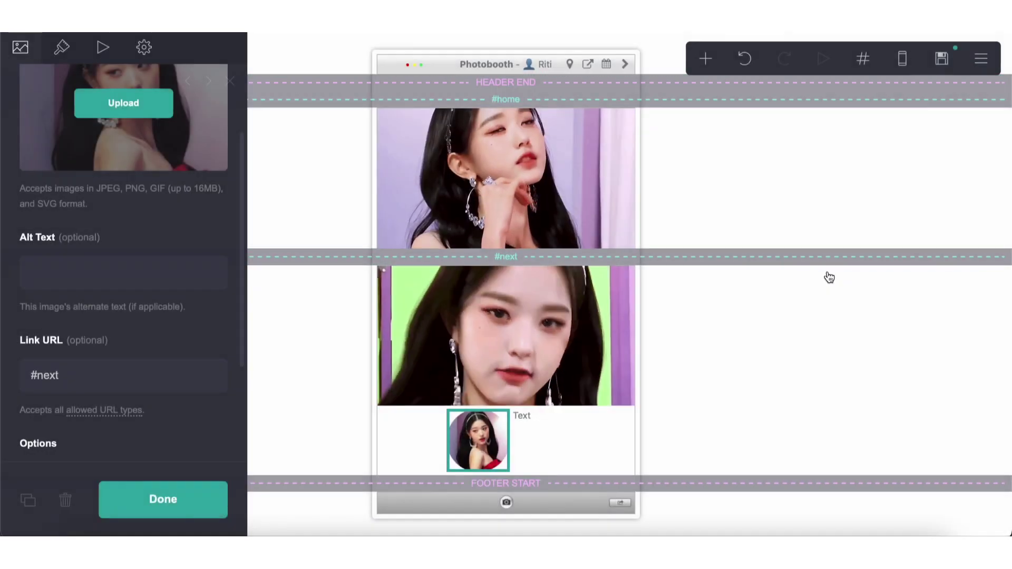
click(662, 402)
Step: Replace the right column's placeholder text with "**About** - ==[..]{pink}6:40 AM[..]{pink}=="
click(554, 417)
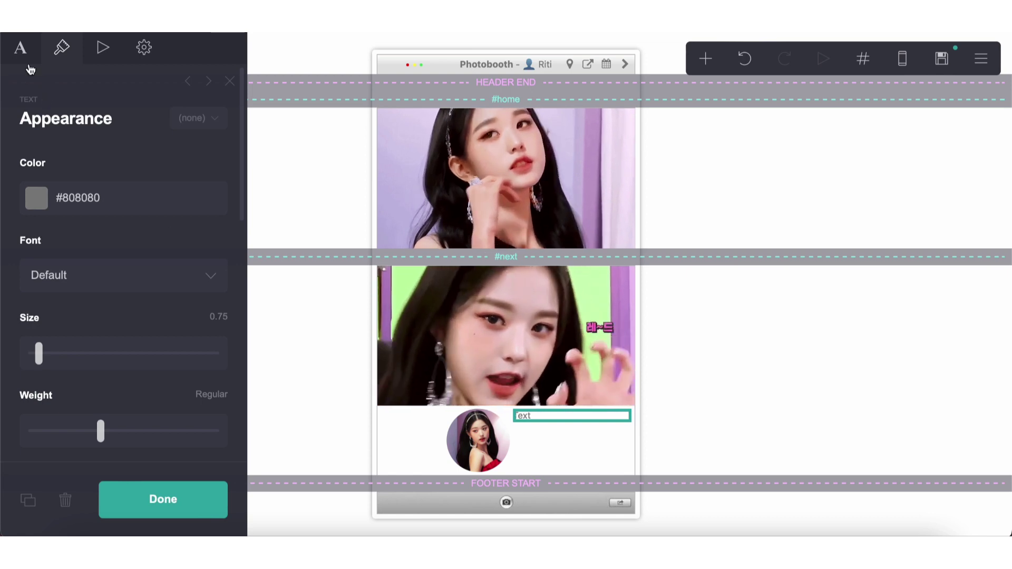
click(29, 99)
key(ctrl+a)
text(**About**)
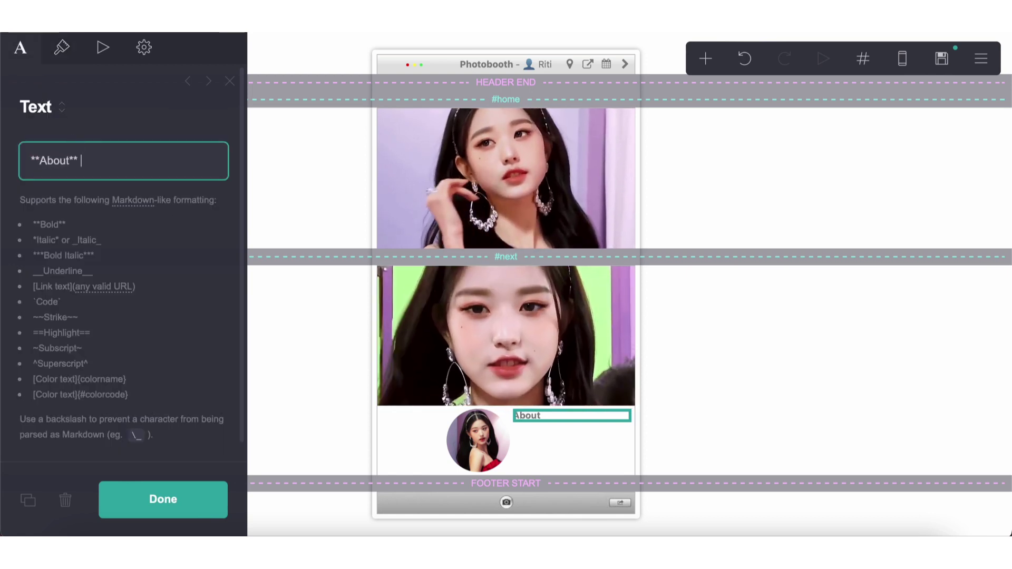
text( - ==)
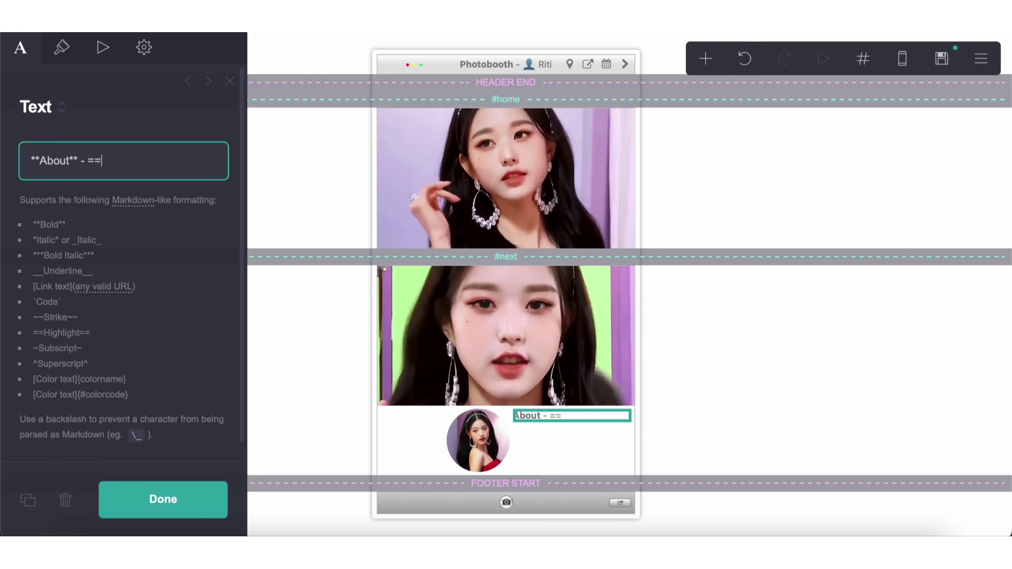
text([..]{)
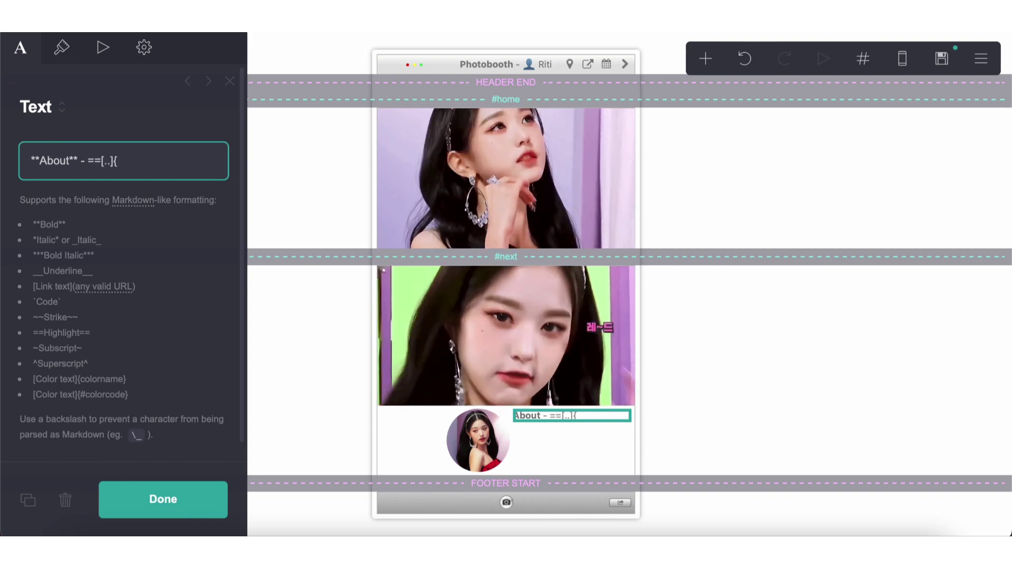
text(pink})
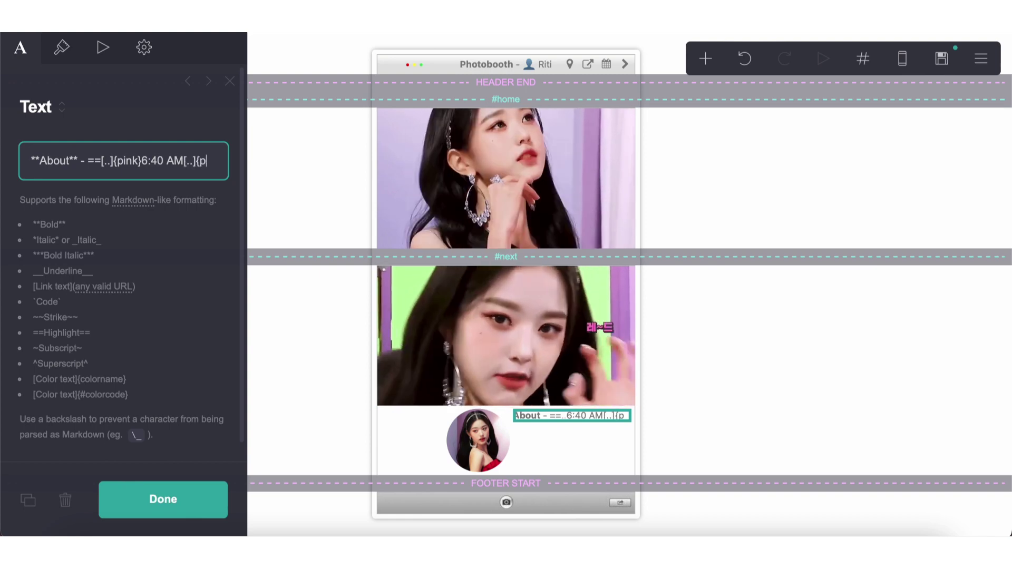
text(k}==)
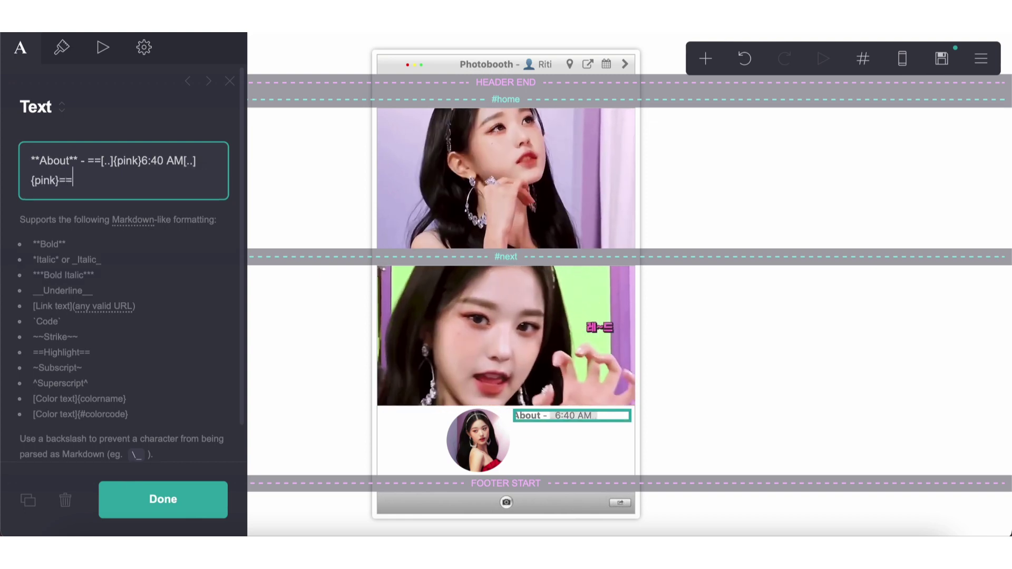
Step: Set the highlight background colour of the right column's text to the pale pink #F5DAF4
click(62, 50)
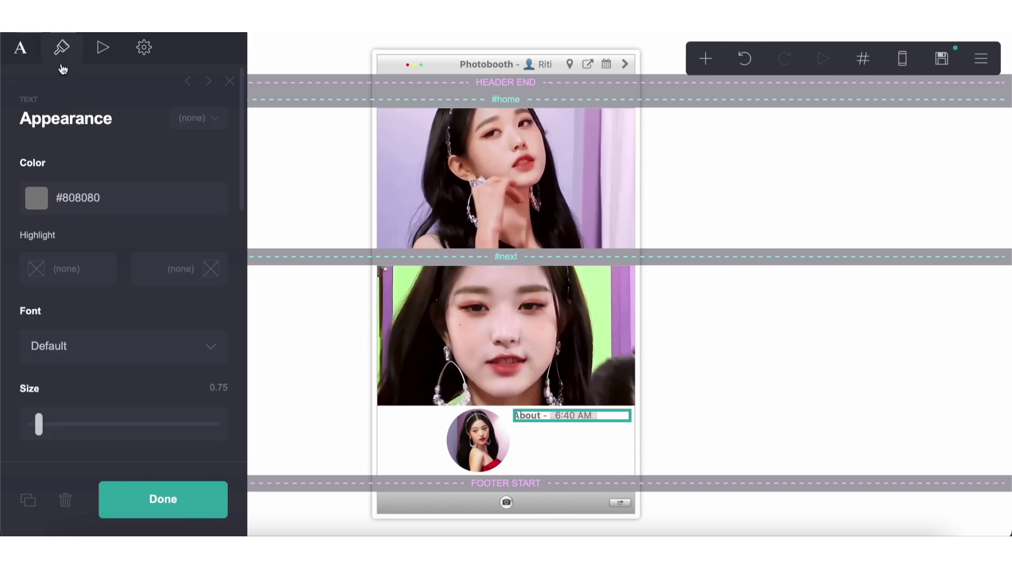
click(100, 203)
click(99, 194)
click(163, 261)
scroll(75, 304, down, 1)
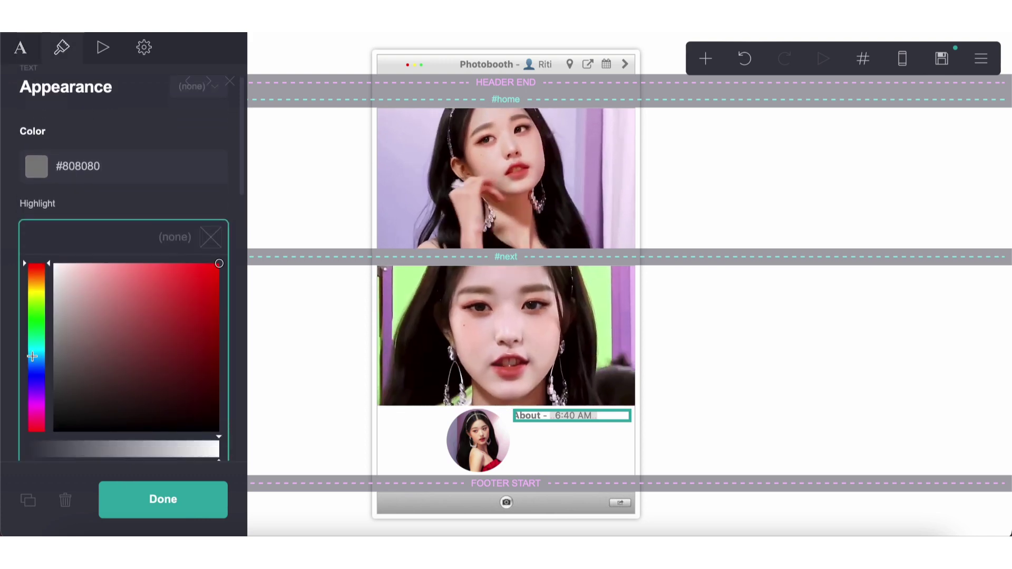
drag(37, 376, 42, 405)
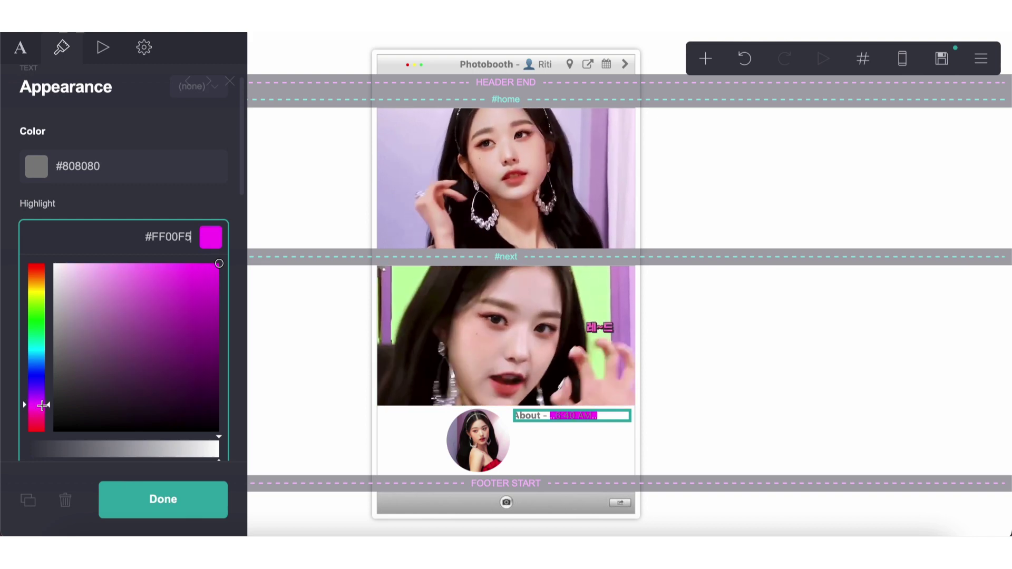
drag(81, 282, 71, 270)
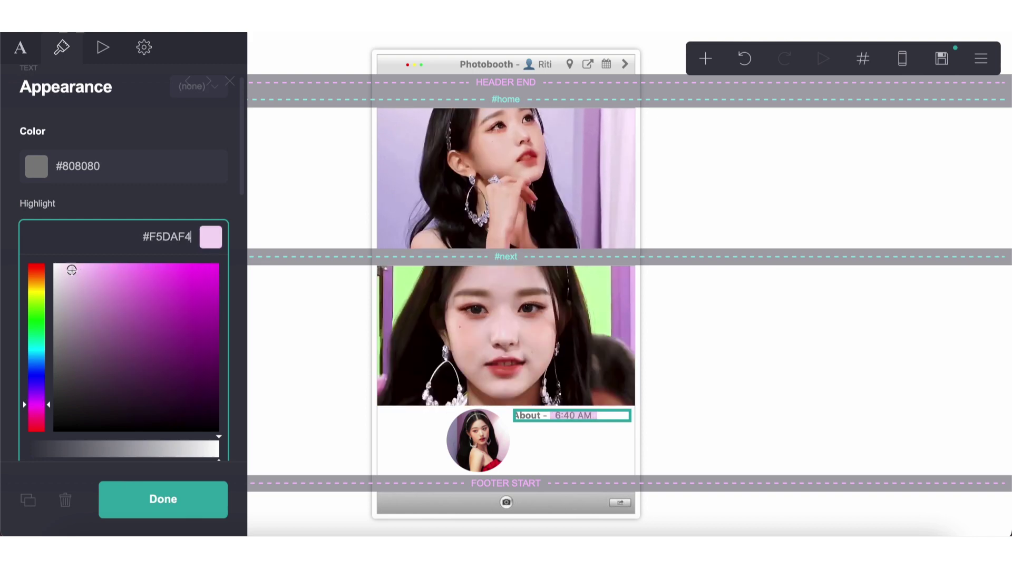
Step: Replace both "pink" colour names around the time with the highlight colour code #F5DAF4 so the padding dots blend in
double_click(170, 238)
key(ctrl+c)
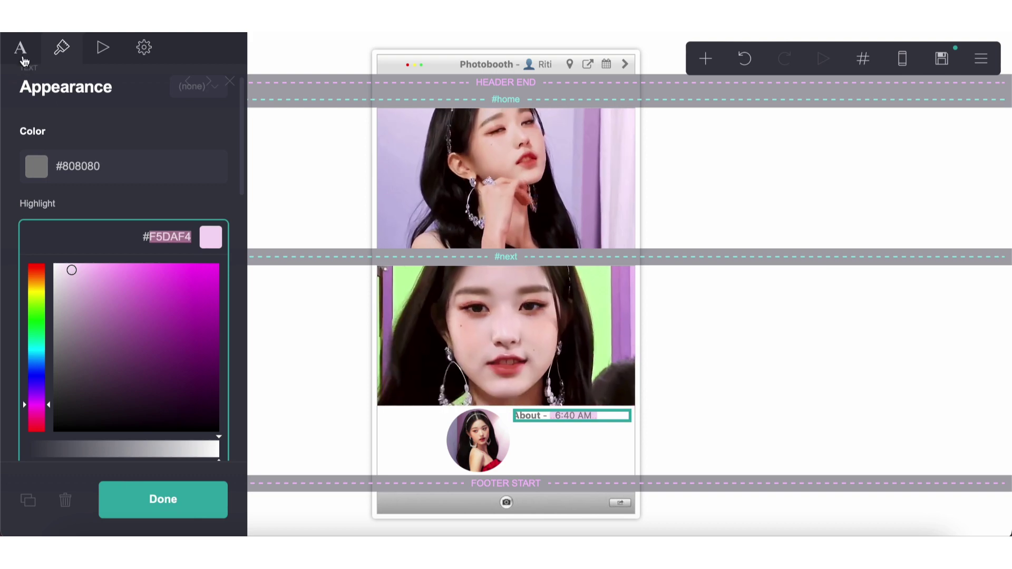
click(22, 48)
click(127, 129)
text(#)
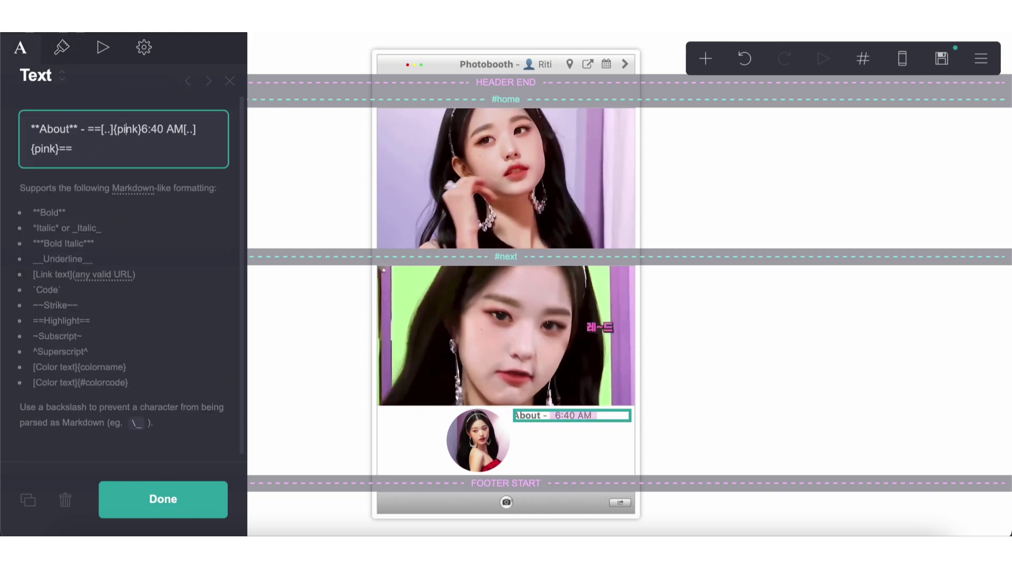
text(#)
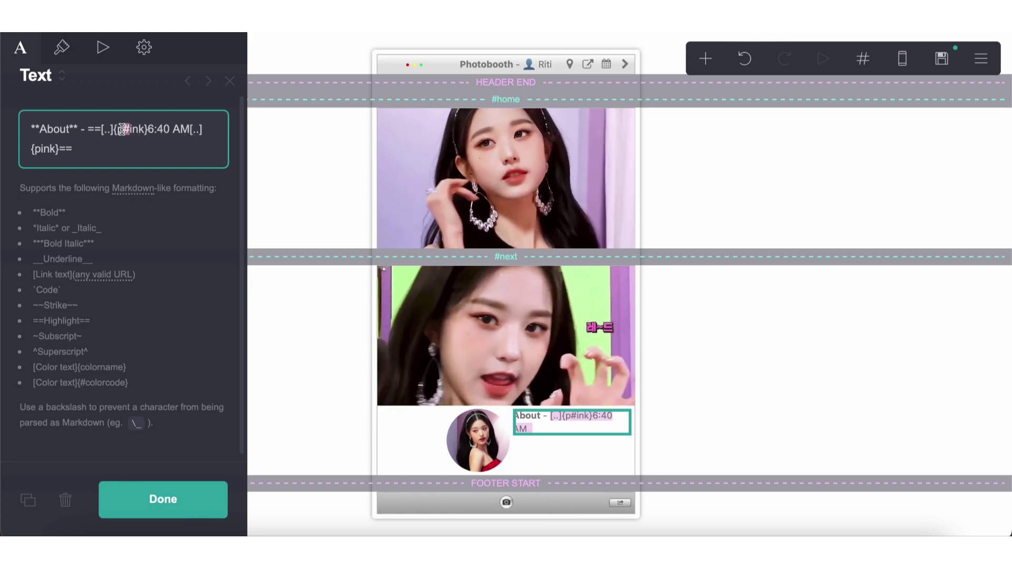
key(Left)
key(BackSpace)
key(Right)
key(shift+Right)
key(shift+Right)
key(shift+Right)
key(BackSpace)
key(ctrl+v)
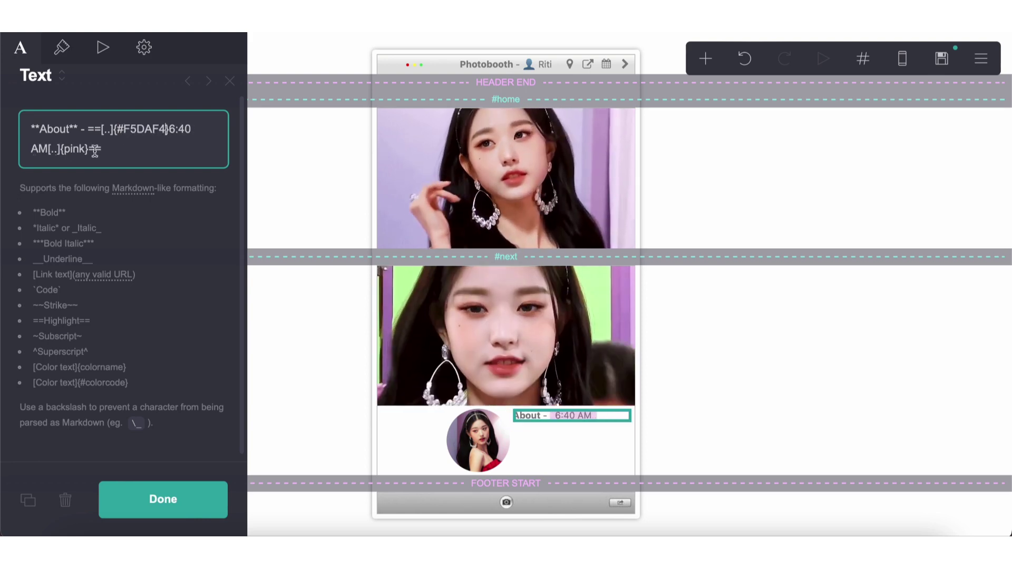
double_click(45, 149)
text(#)
key(ctrl+v)
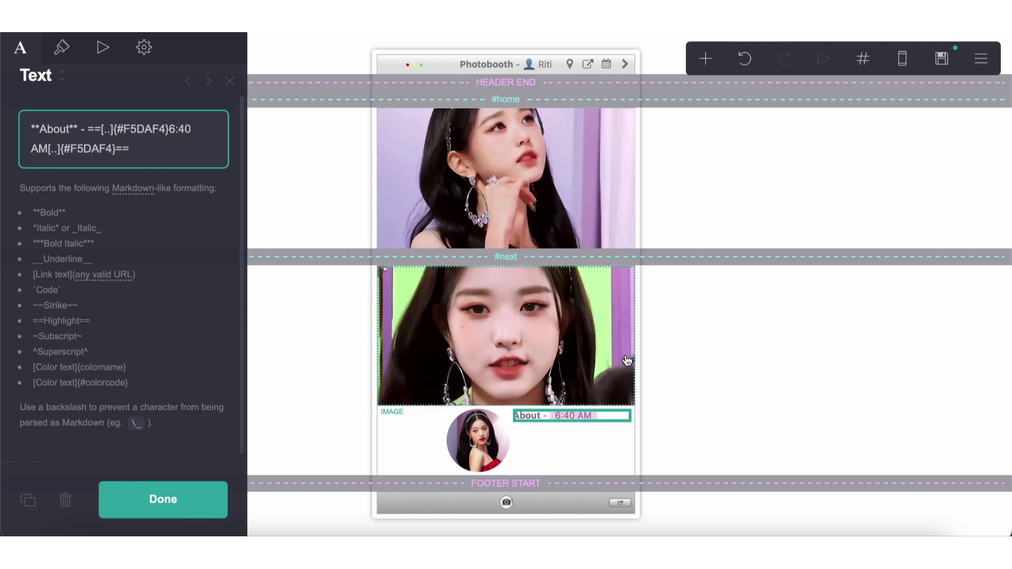
click(659, 396)
Step: Append the profile handle after the highlighted time and add a new line "hi i'm" followed by the name in bold
click(615, 420)
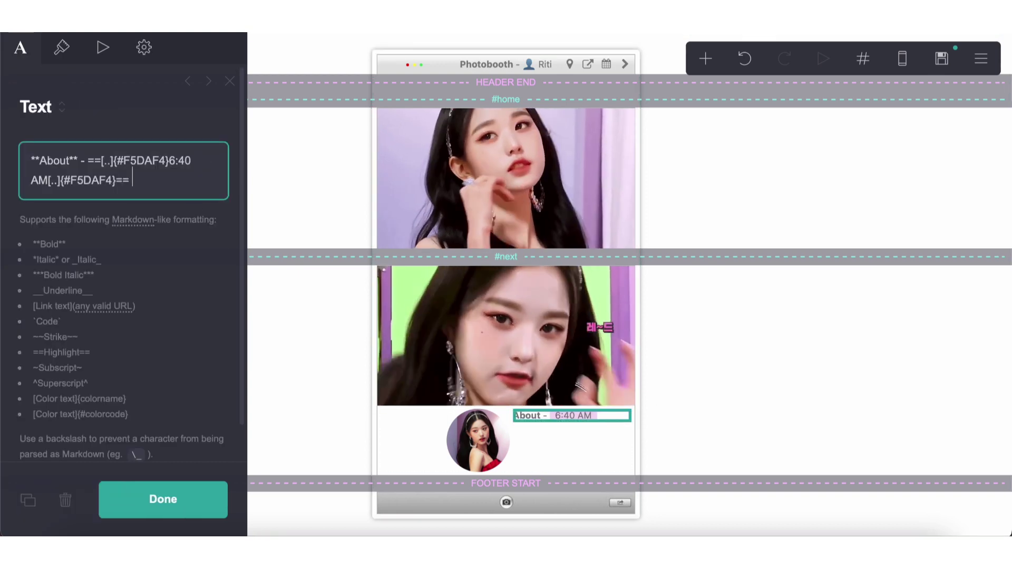
text(@riti)
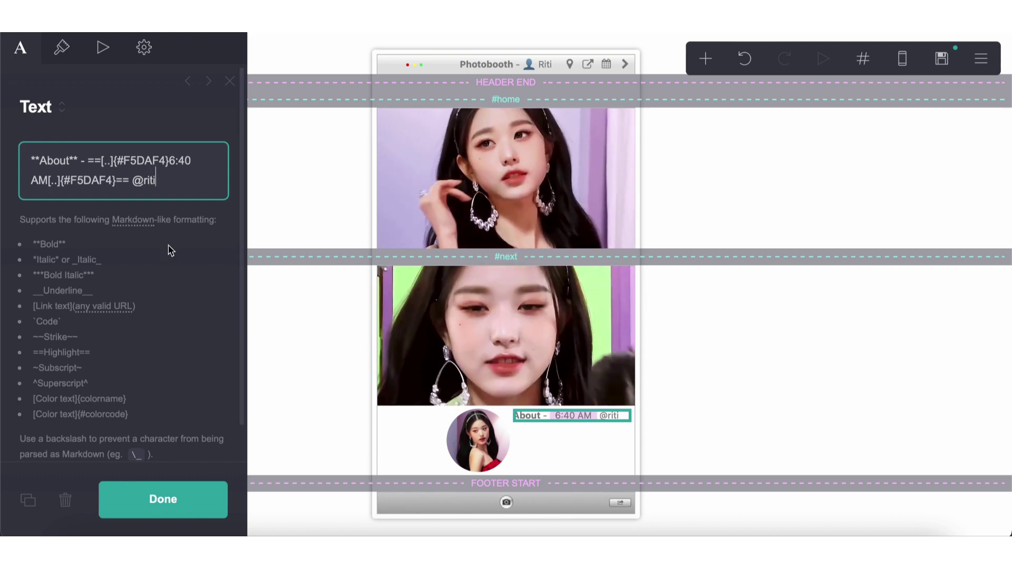
key(Return)
text(hi i'm **riti**)
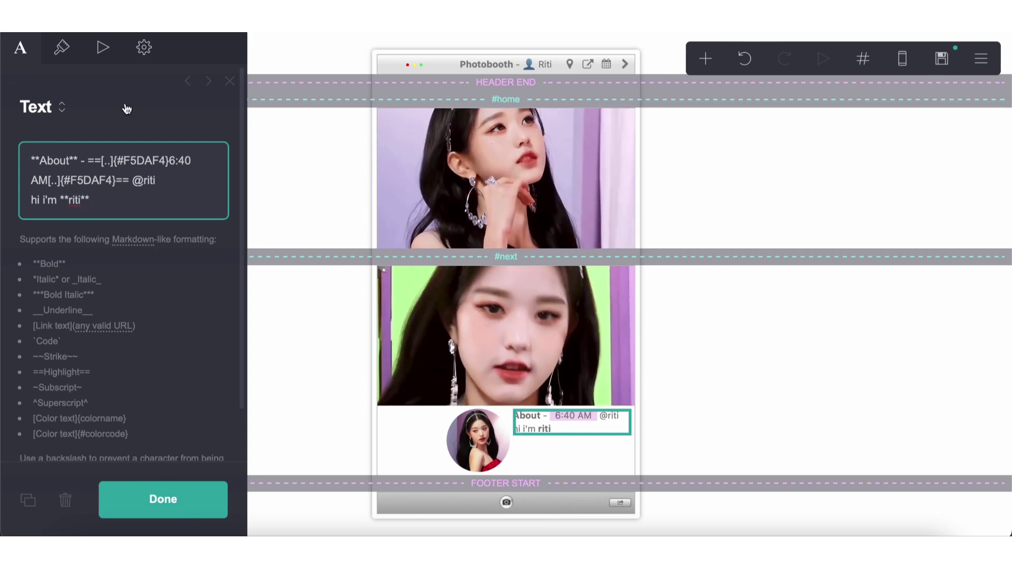
Step: Tighten the line spacing of the right column's text and return to editing its content
click(62, 47)
scroll(103, 301, down, 2)
drag(100, 336, 85, 324)
click(27, 59)
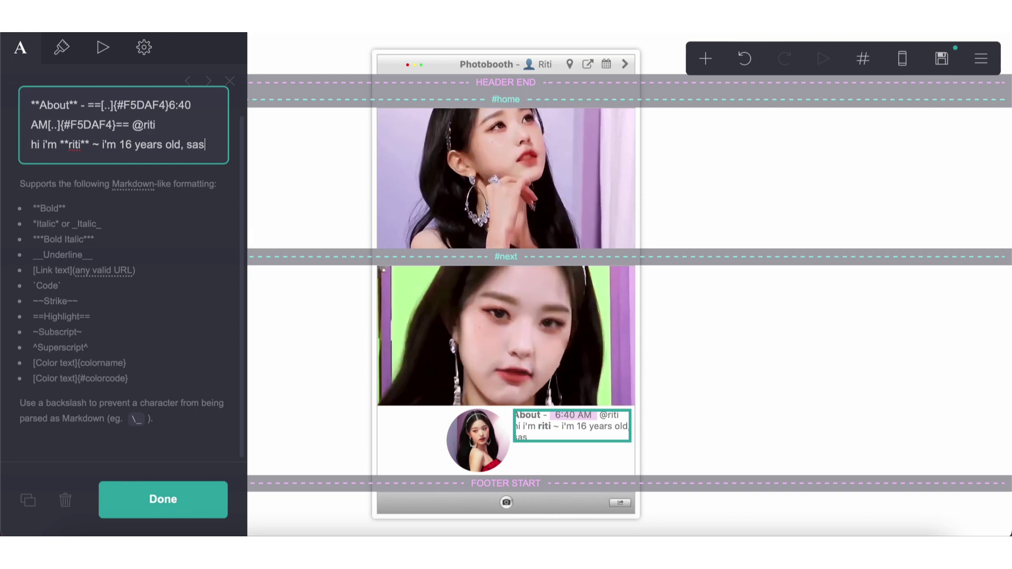
Step: Complete the introduction with the background, orientation and gender details, ending with "i use **they them** pronouns!"
text(ian)
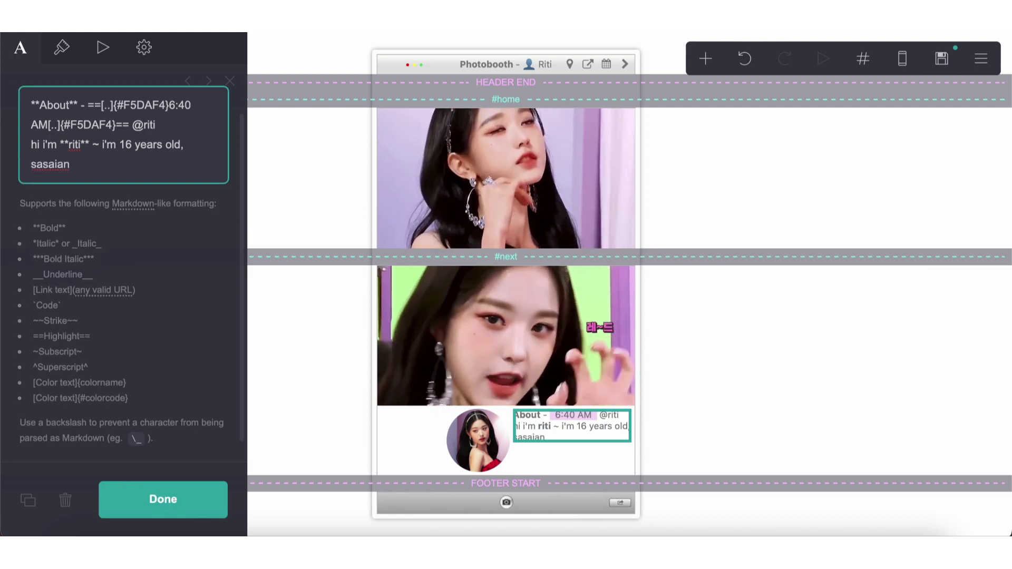
key(BackSpace)
key(BackSpace)
key(BackSpace)
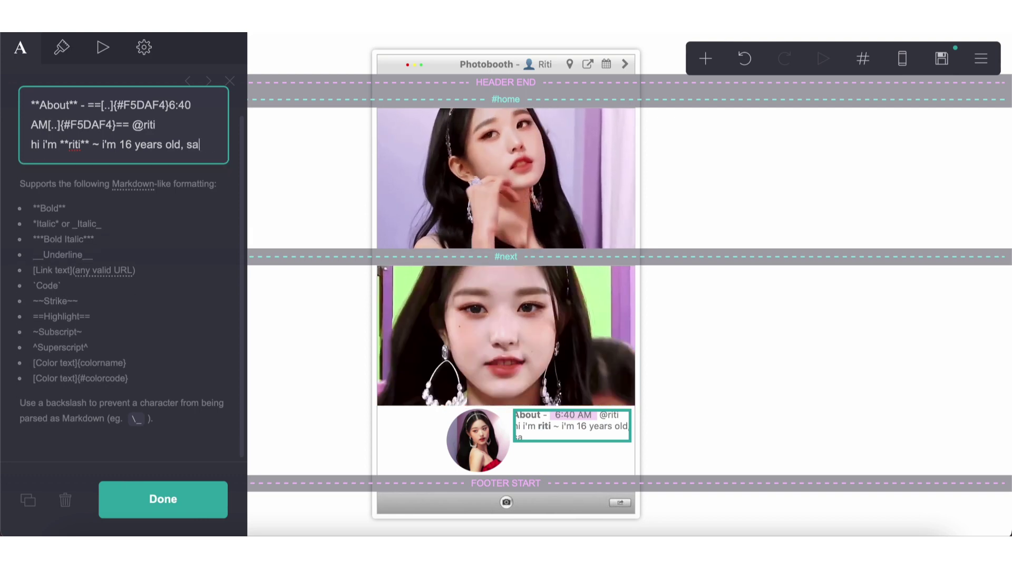
text(ian india)
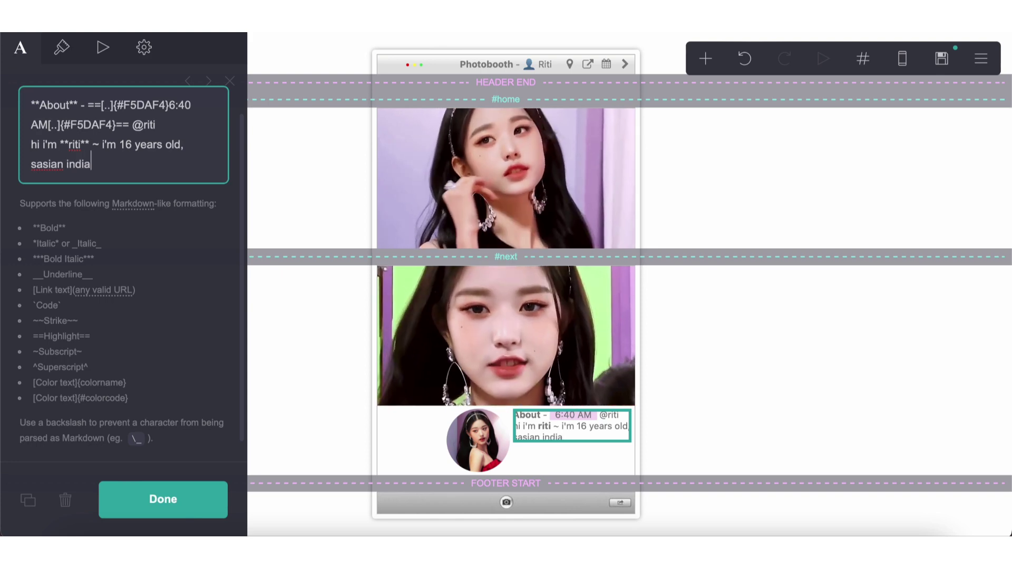
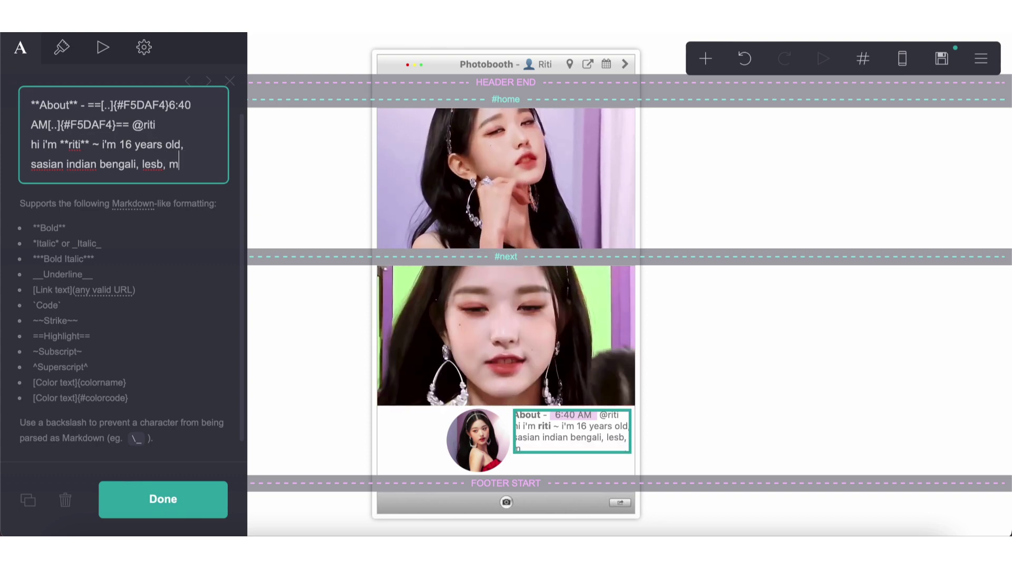
key(BackSpace)
text(er is unlabeled and i use **ht)
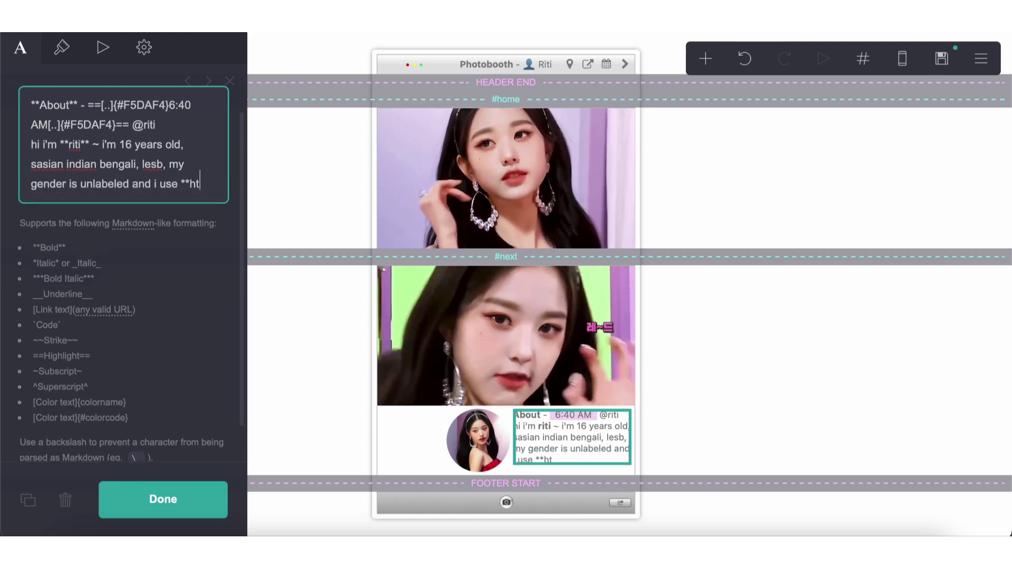
key(BackSpace)
key(BackSpace)
text(they them** pronouns!)
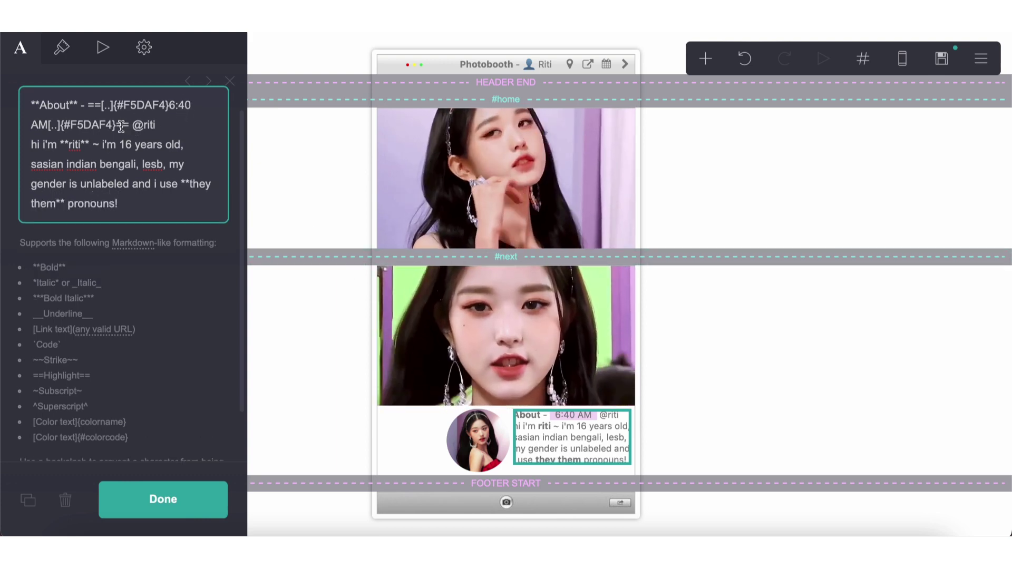
Step: Split the heading from the bio by duplicating the text element, with "**About** - ==[..]{#F5DAF4}6:40 AM[..]{#F5DAF4}==" alone above the bio
key(BackSpace)
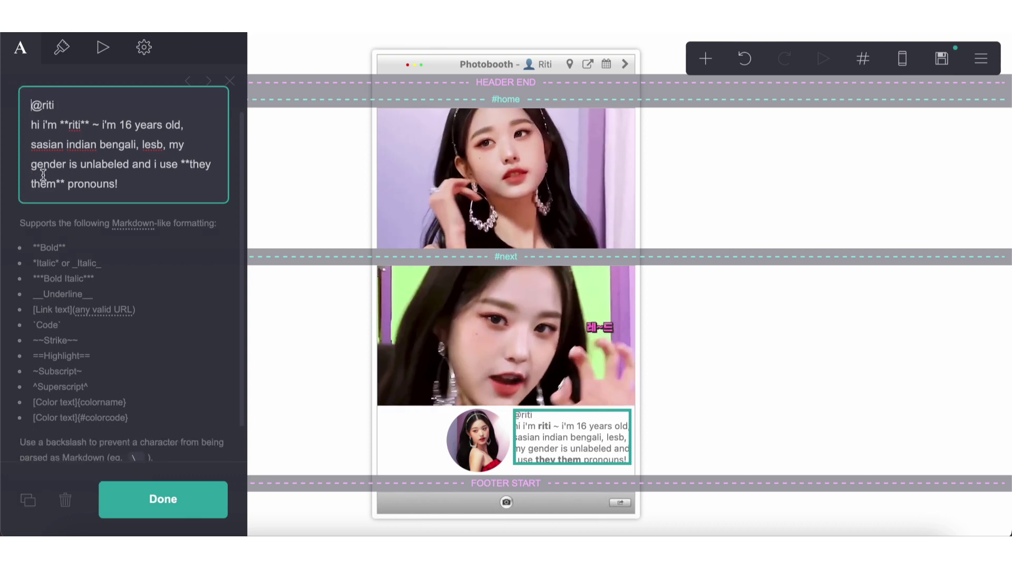
click(28, 499)
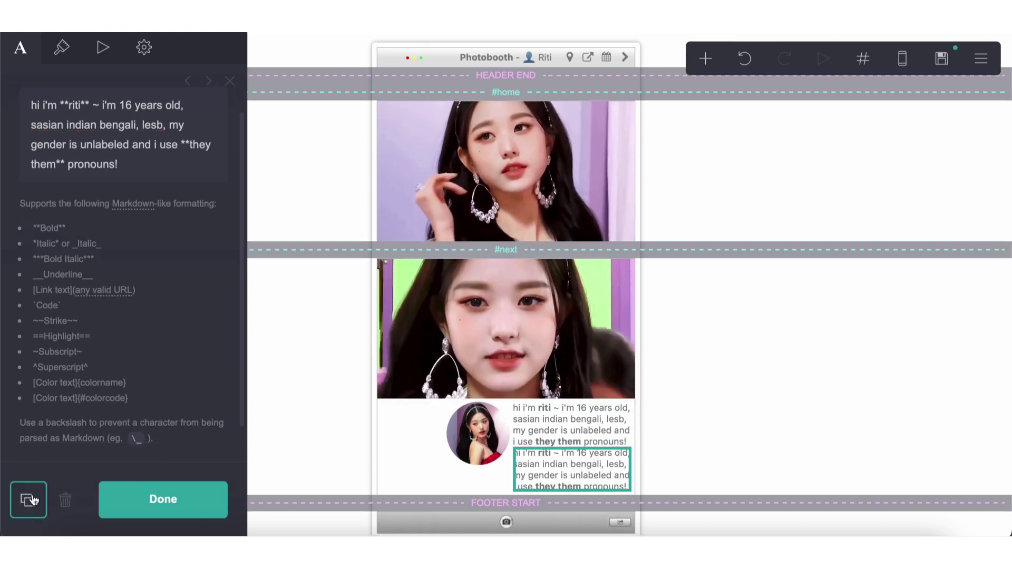
key(ctrl+a)
text(**About** - ==[..]{#F5DAF4}6:40 AM[..]{#F5DAF4}==)
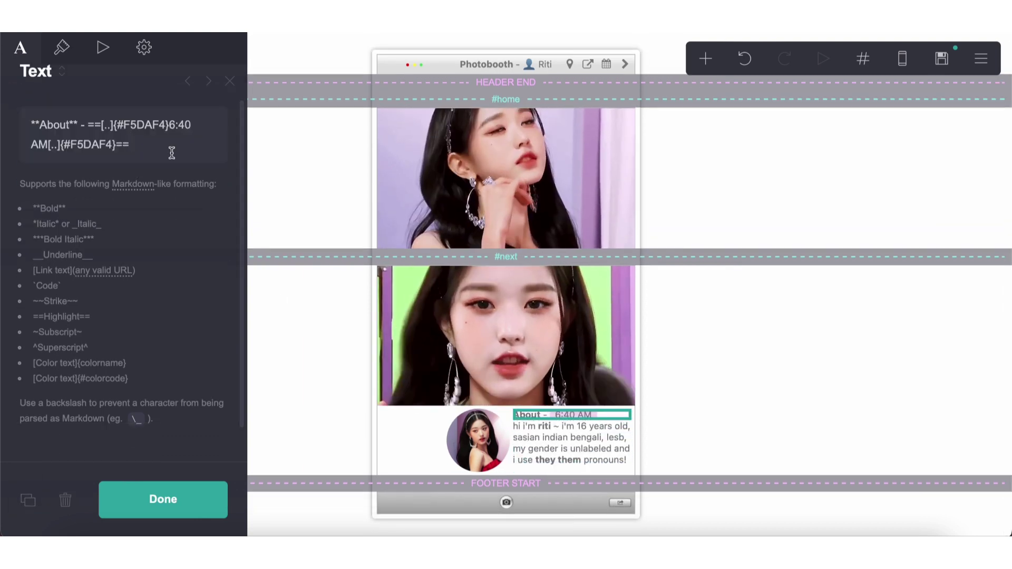
Step: Enlarge the About heading text slightly and set its colour to #000000
click(62, 48)
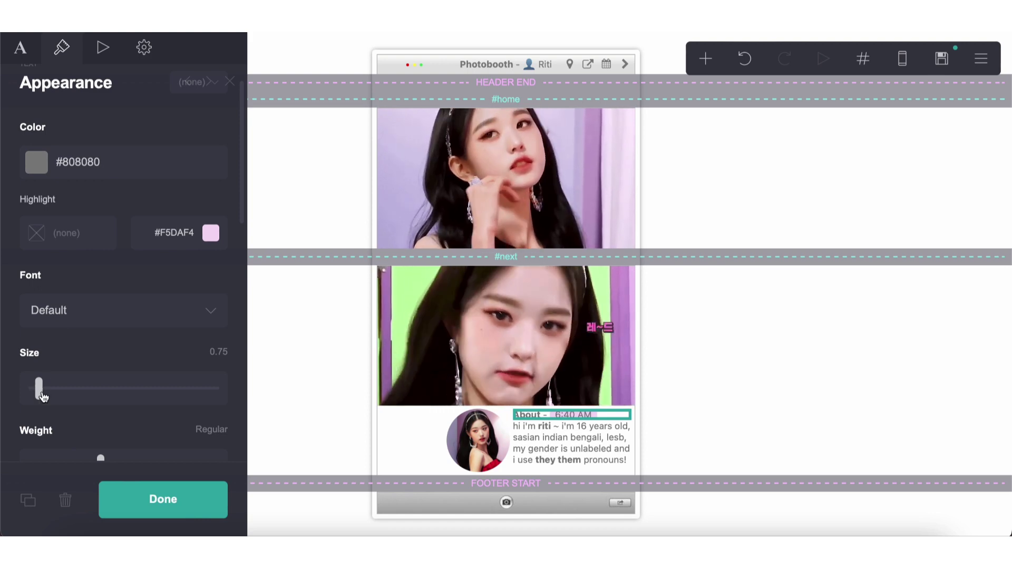
click(75, 158)
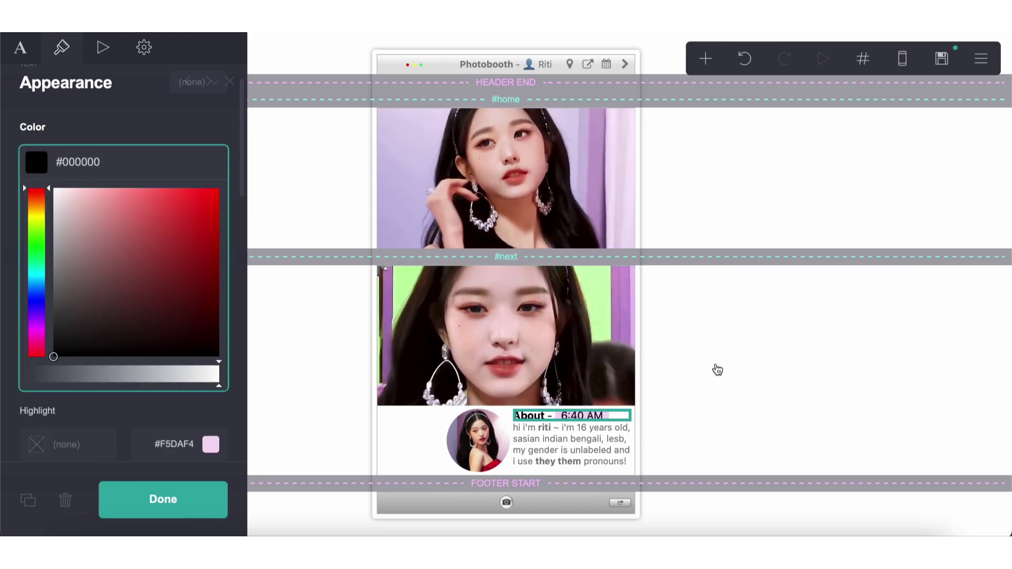
click(702, 415)
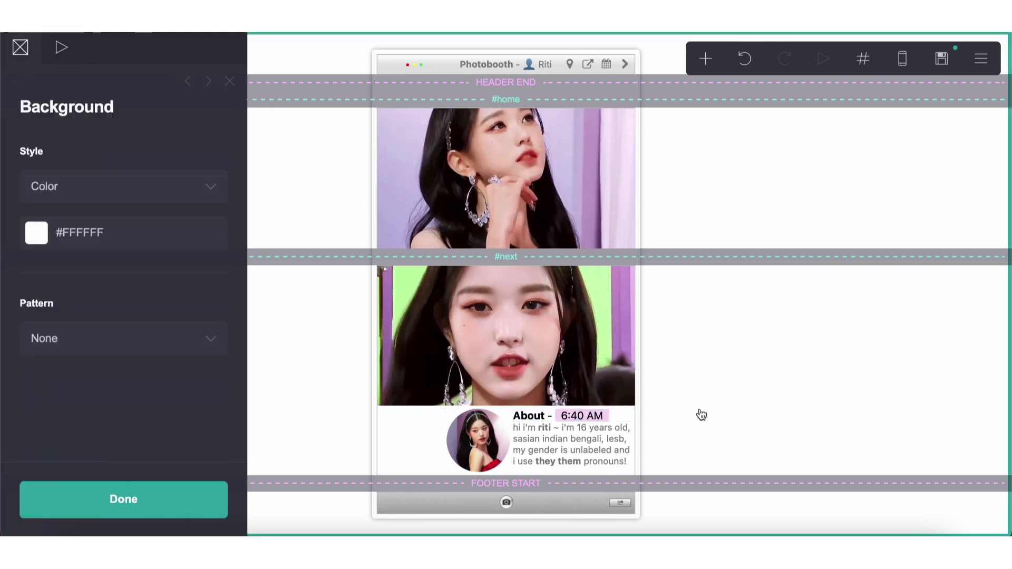
Step: Set the About heading's text colour to #808080 and wrap the bold "About" as "[**About**]{black}" so only that word is black
click(621, 420)
click(20, 47)
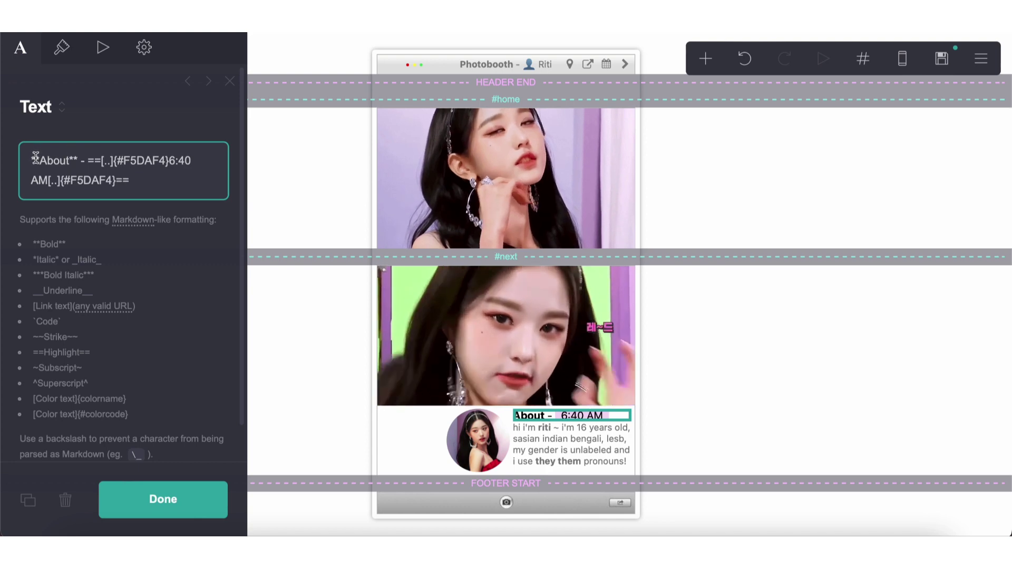
click(61, 48)
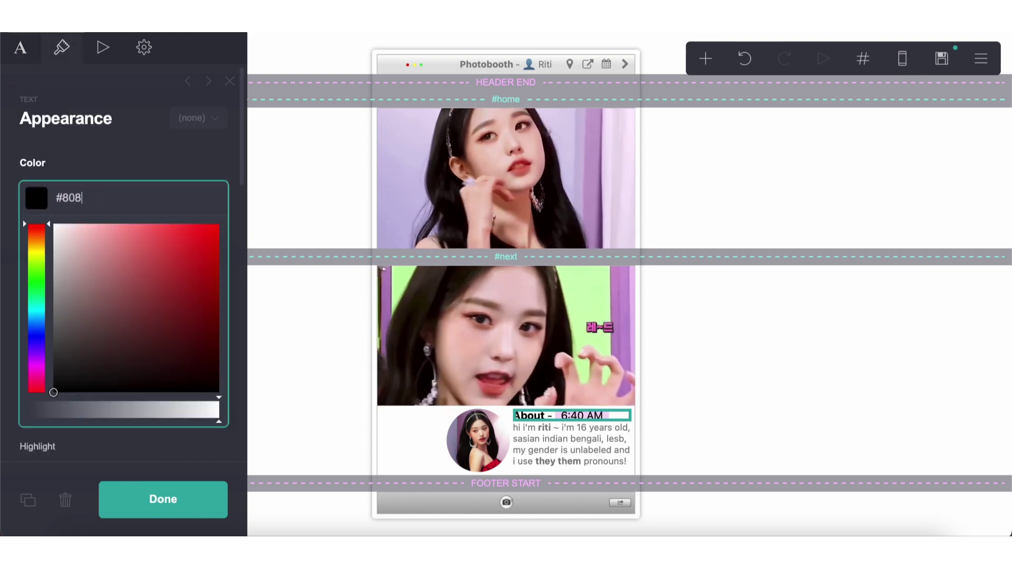
click(8, 57)
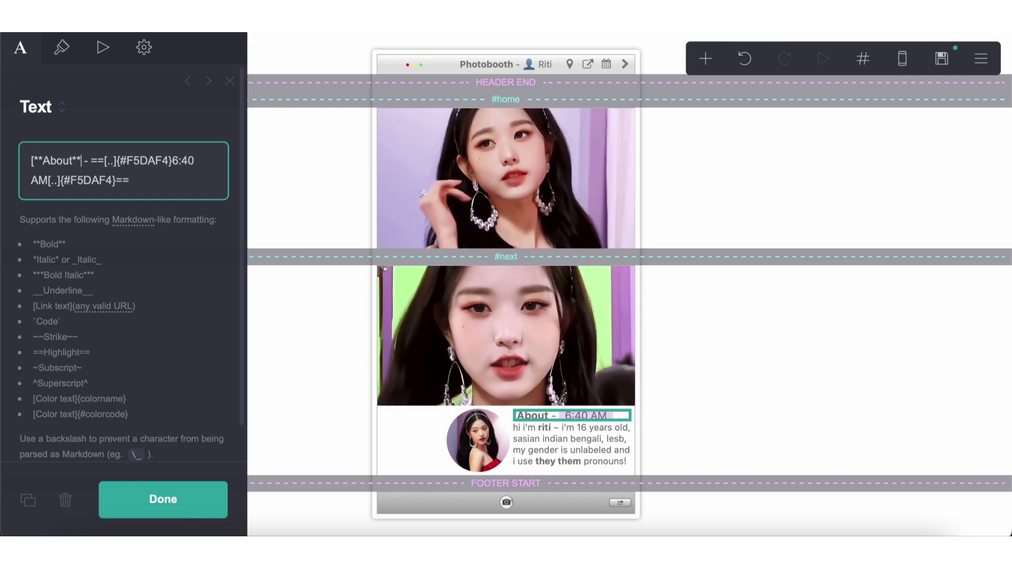
text(black)
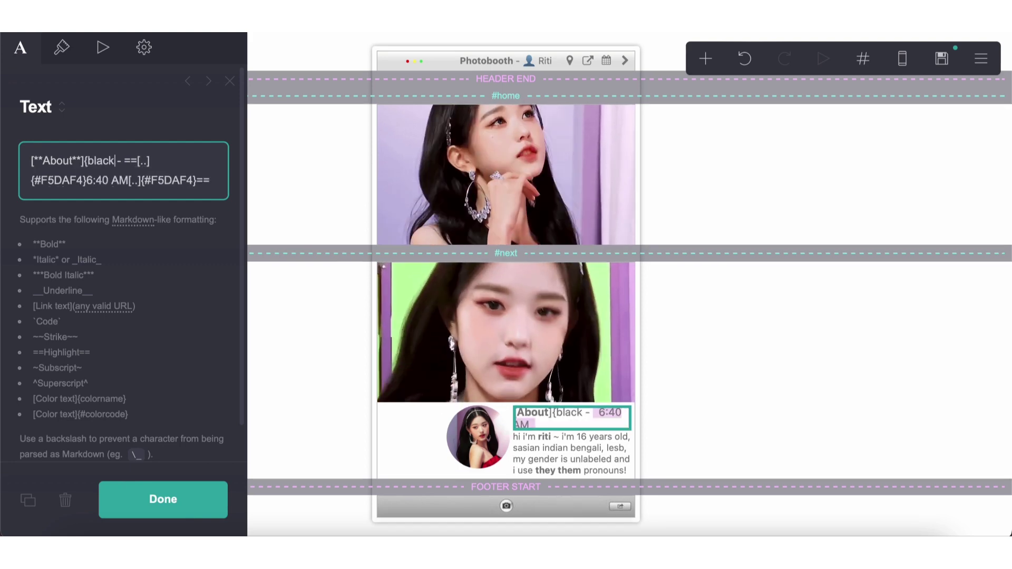
text(})
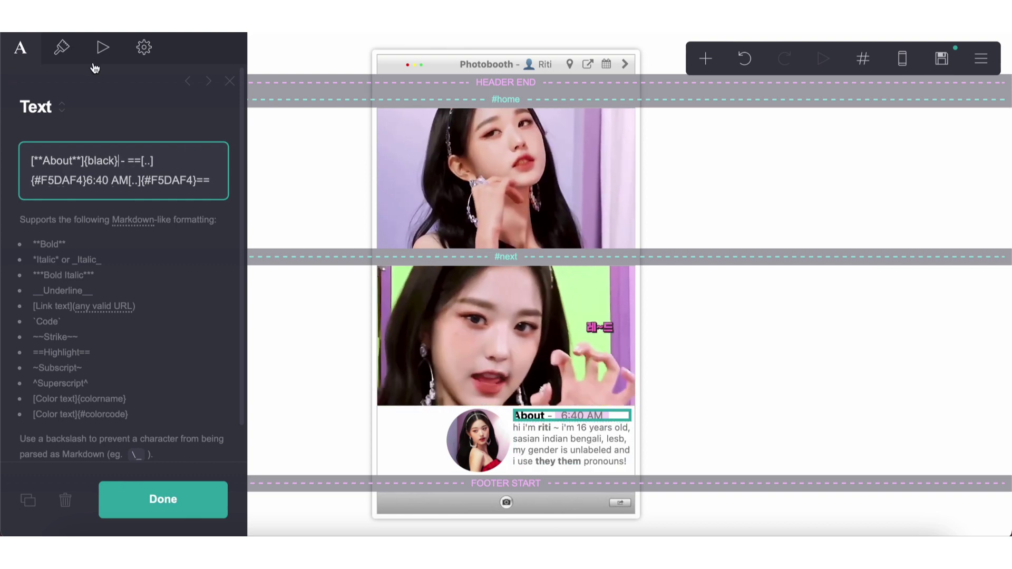
Step: Set the About heading's margins to 0.375 to add space above the bio text
click(74, 59)
scroll(144, 282, down, 10)
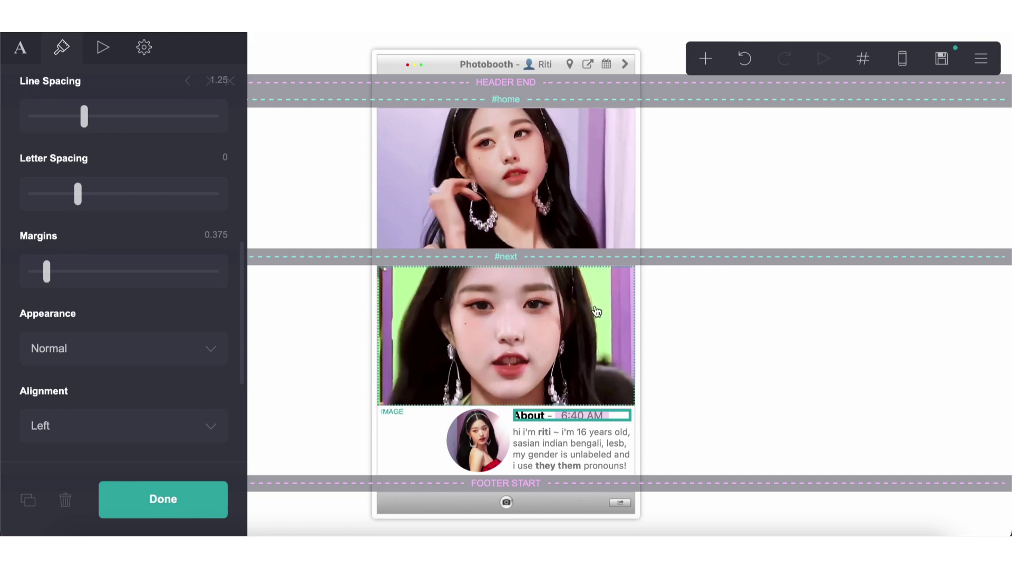
click(683, 389)
click(684, 389)
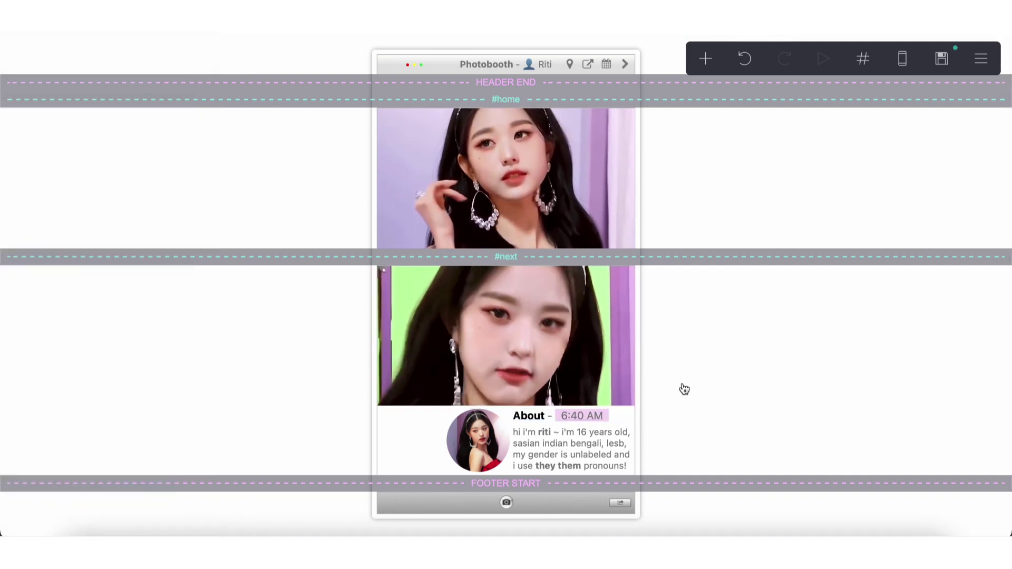
Step: Add a table element to the page
click(706, 58)
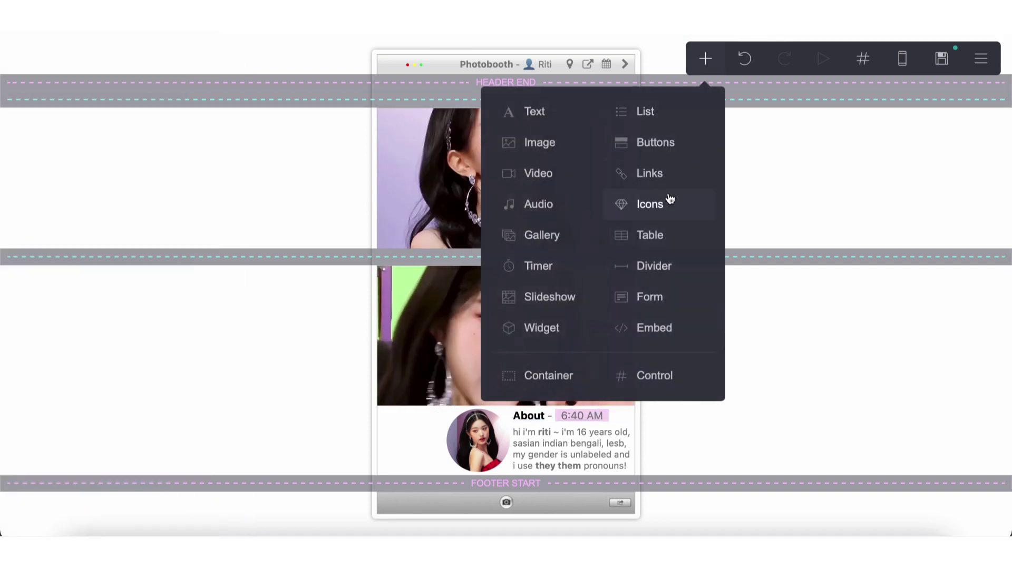
click(650, 235)
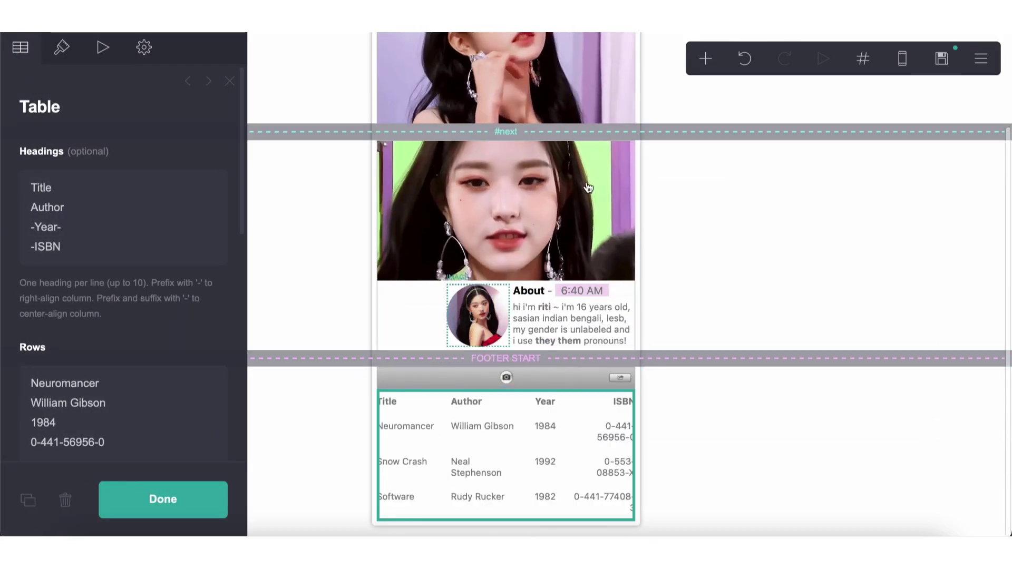
click(389, 336)
click(266, 477)
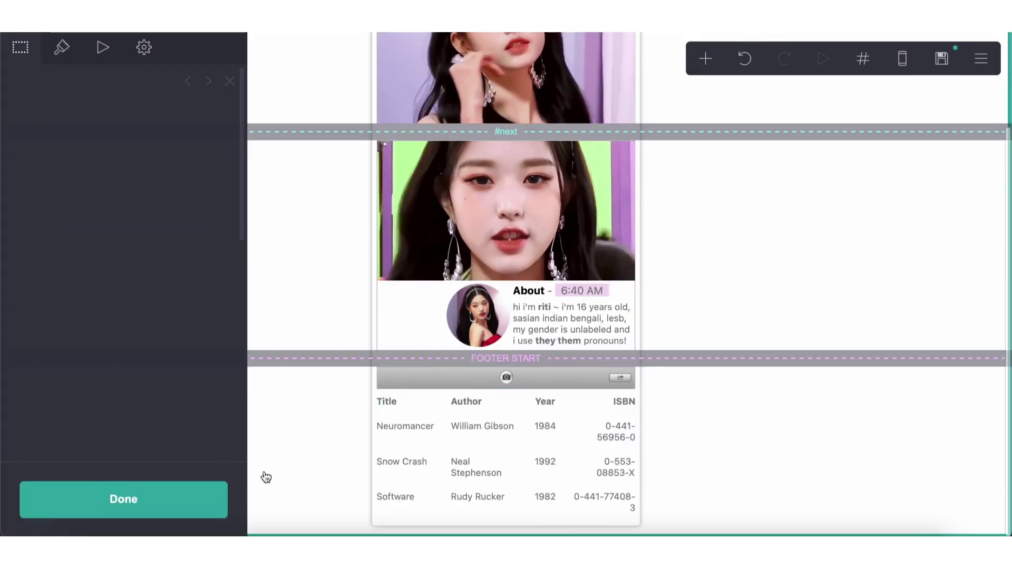
click(379, 325)
click(318, 475)
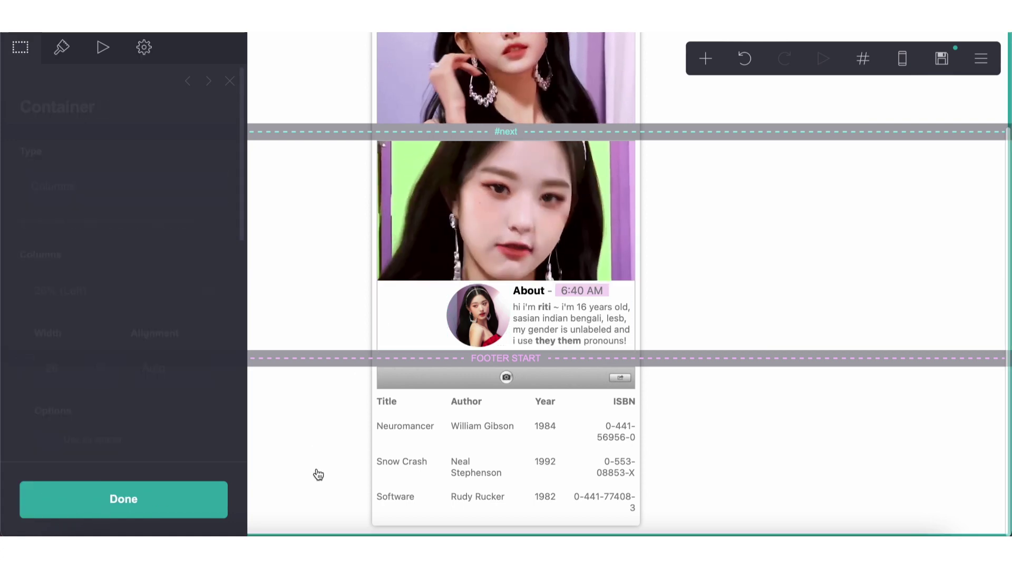
Step: Add a default container between the profile bio and the FOOTER START marker, and move the table inside it
click(706, 70)
click(551, 376)
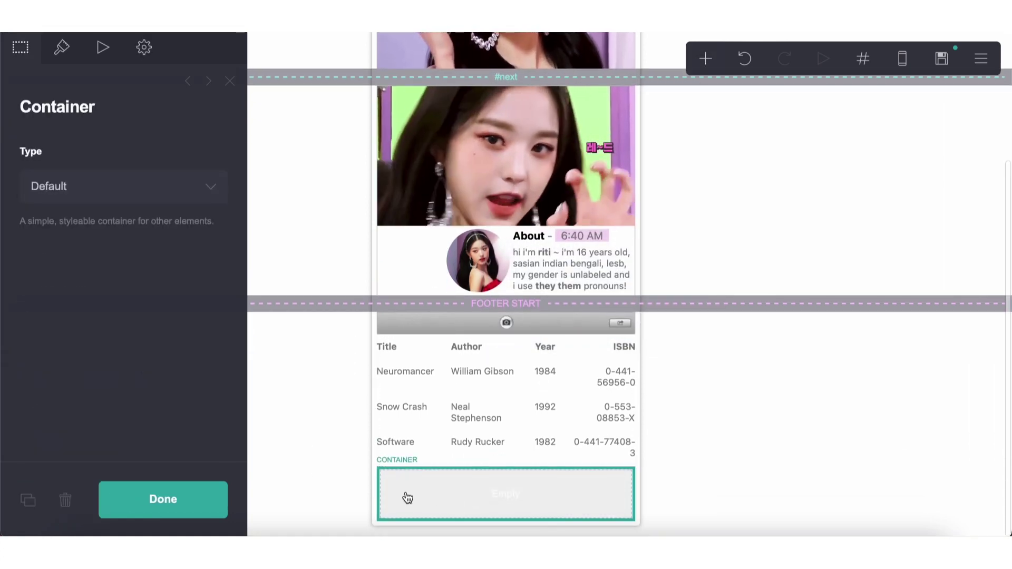
drag(411, 294, 411, 294)
drag(442, 422, 446, 342)
click(62, 48)
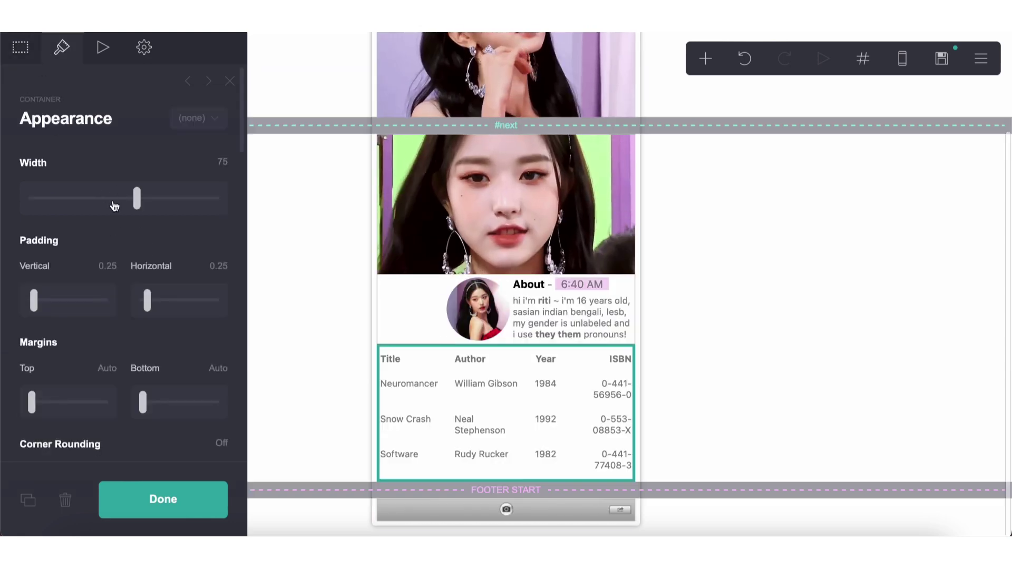
scroll(82, 274, down, 3)
scroll(82, 276, down, 1)
Step: Give the table the Grid style and set its padding to 0.125
click(392, 403)
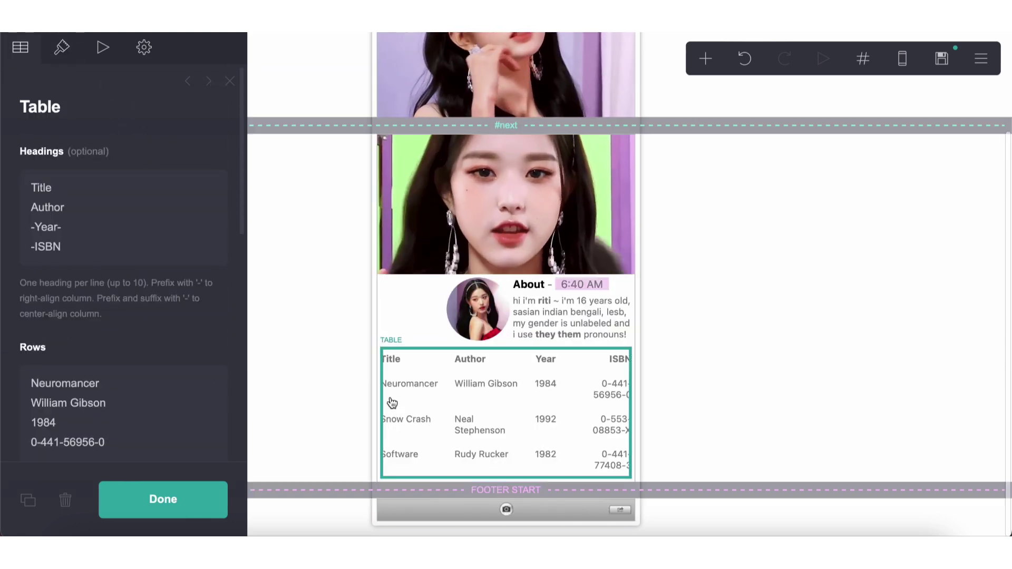
click(62, 47)
click(63, 246)
click(61, 263)
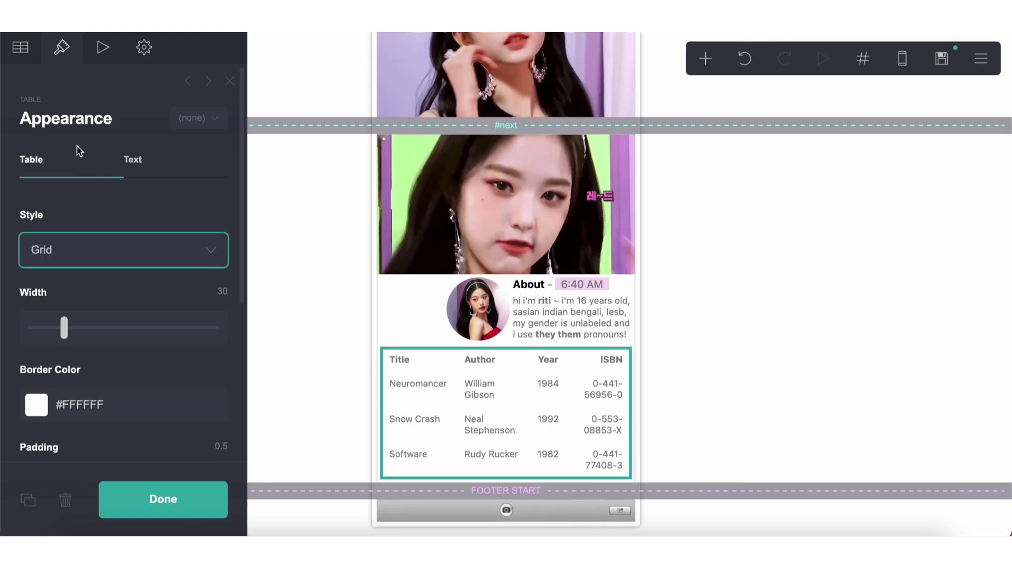
scroll(77, 147, down, 2)
scroll(82, 340, down, 2)
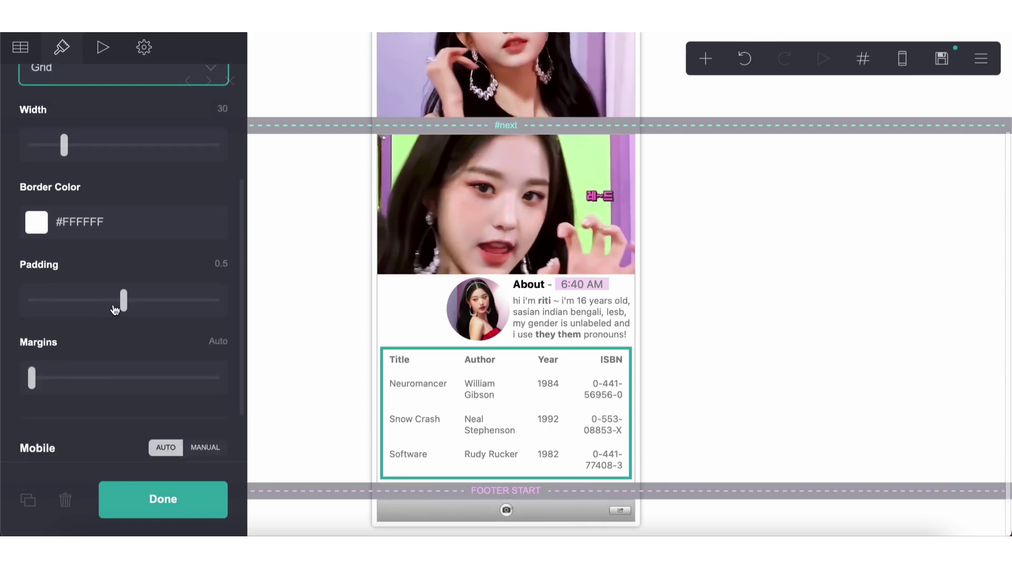
drag(117, 303, 54, 302)
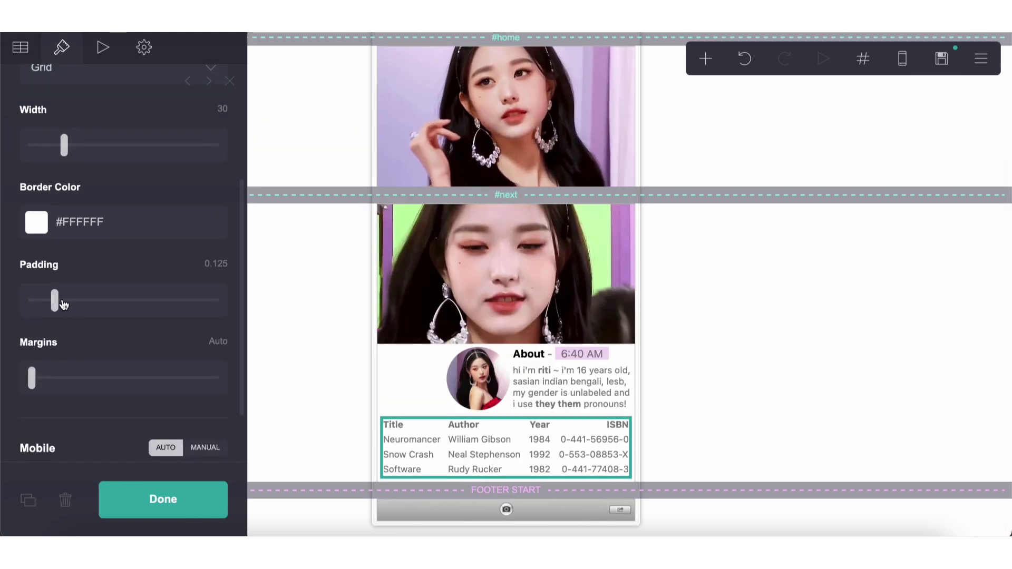
scroll(108, 224, up, 2)
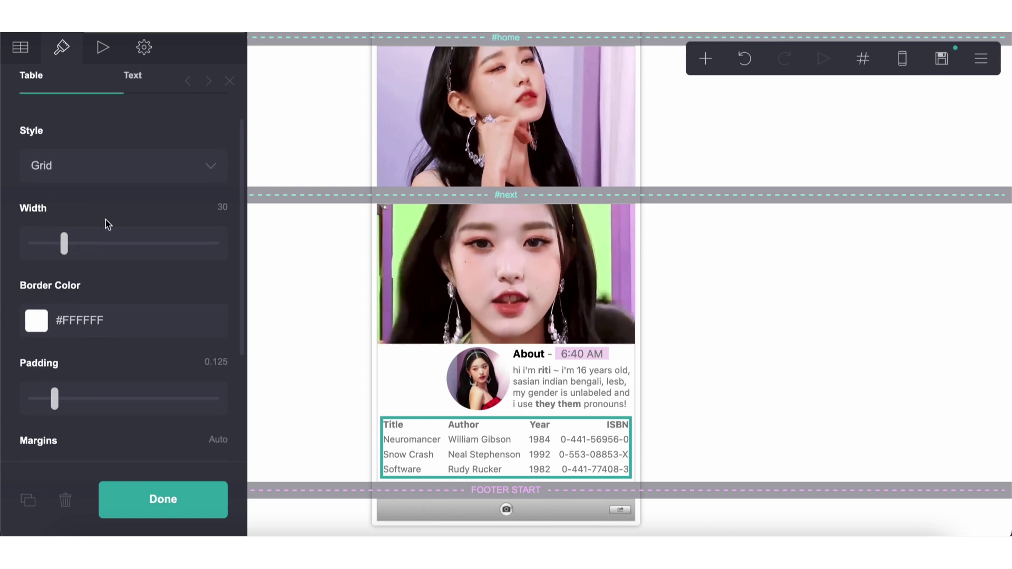
Step: Clear the table's headings and replace all the sample rows with the single cell "**i like**"
click(29, 57)
click(112, 178)
key(ctrl+a)
key(BackSpace)
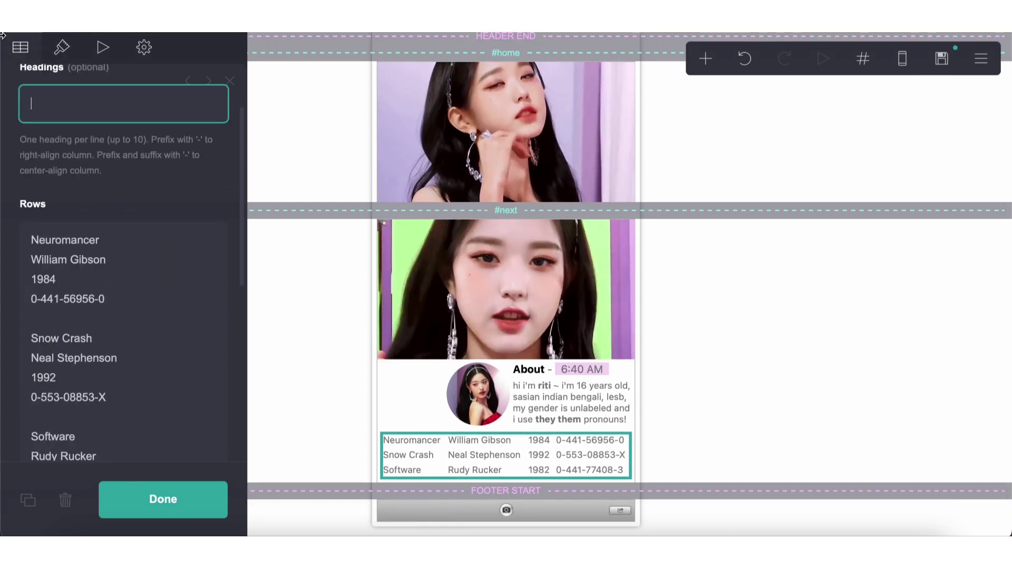
click(140, 267)
key(ctrl+a)
text(*)
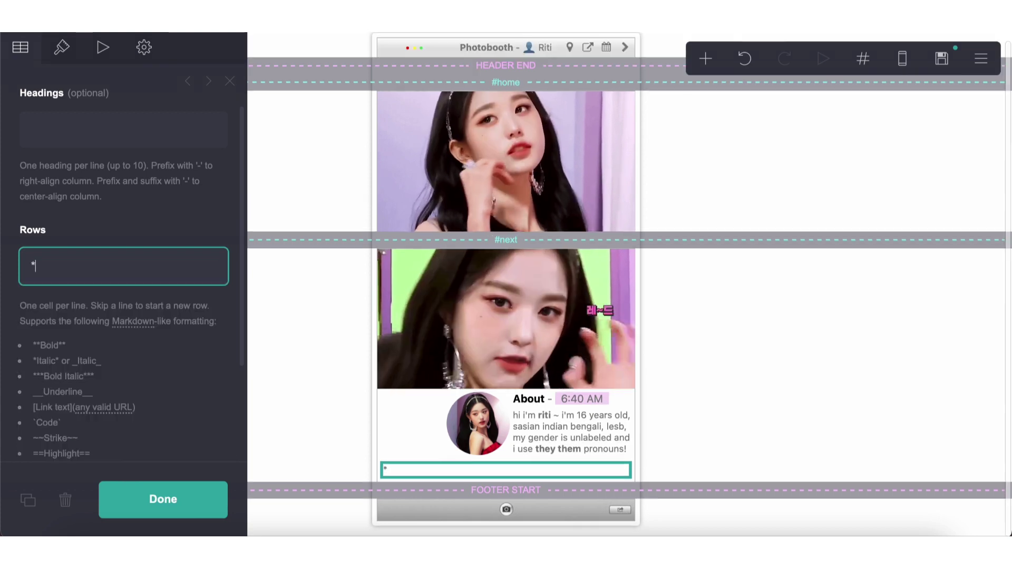
text(*li like**)
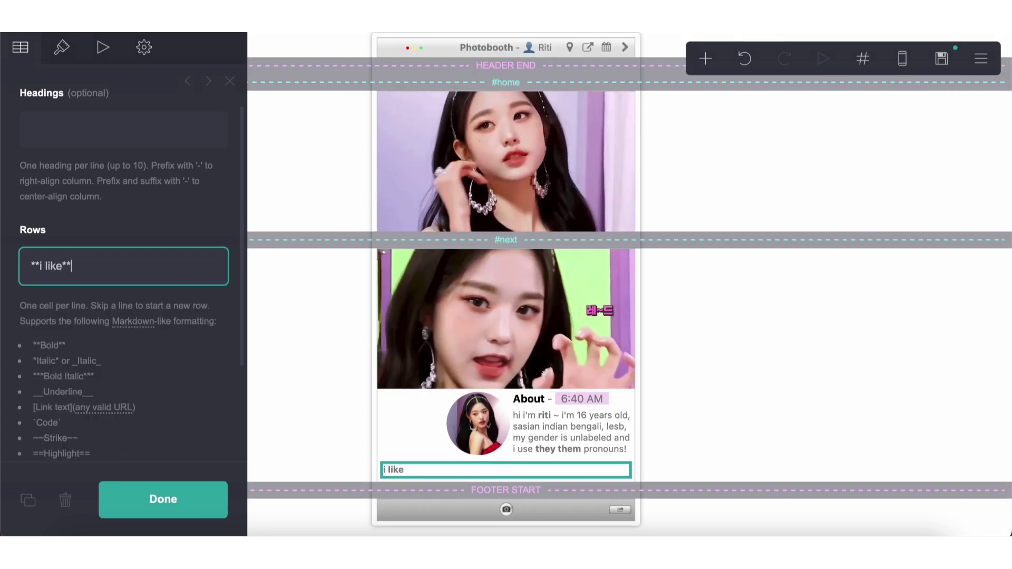
key(Return)
text(**li)
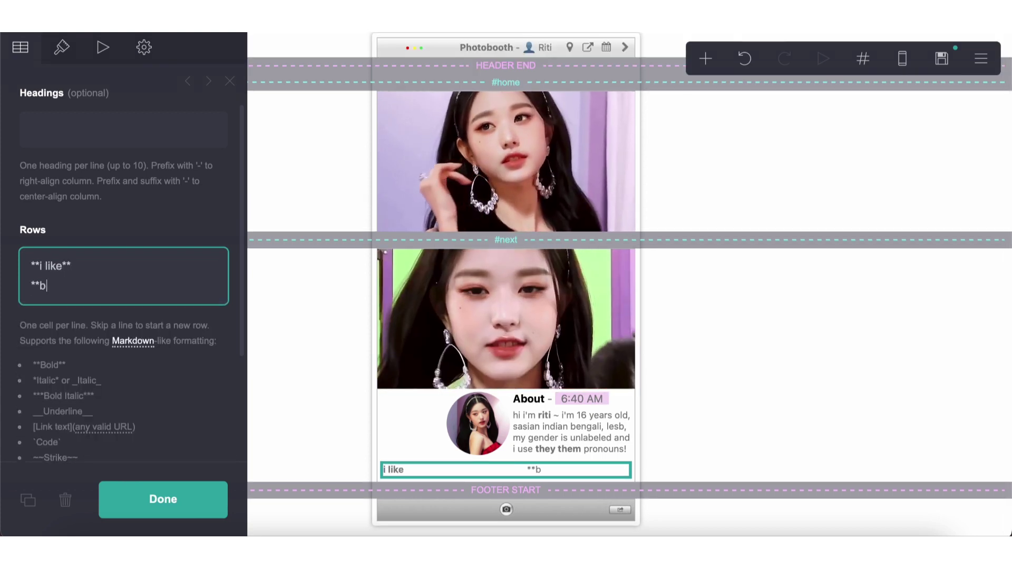
key(BackSpace)
key(BackSpace)
key(BackSpace)
key(BackSpace)
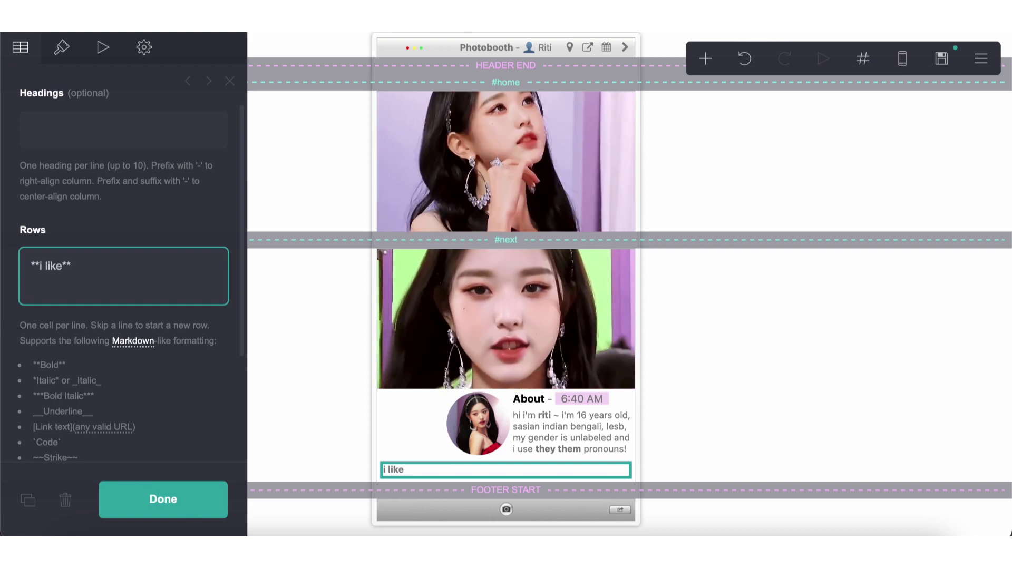
key(BackSpace)
Step: Set the table's border colour to #808080
click(61, 47)
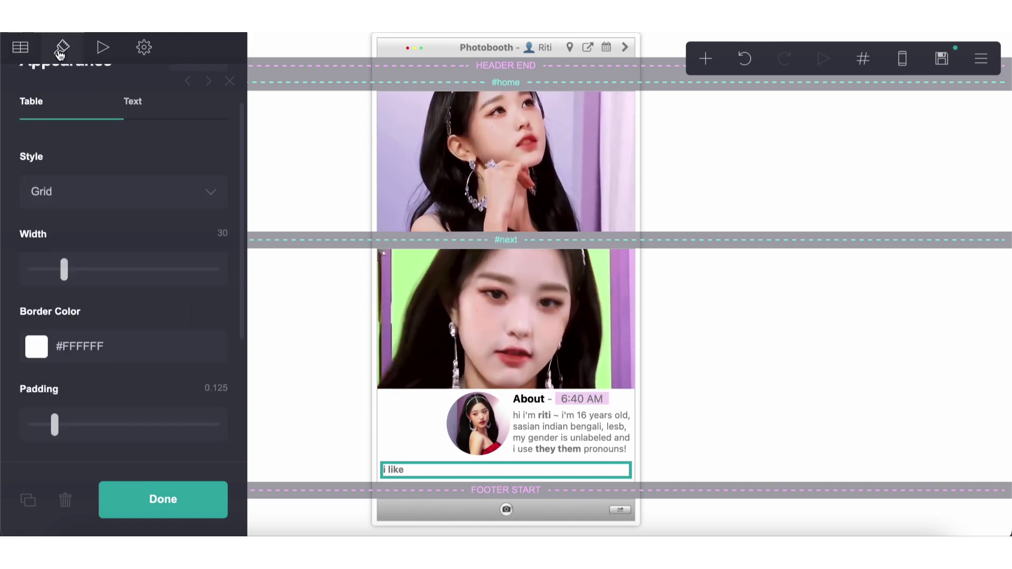
click(79, 194)
click(136, 117)
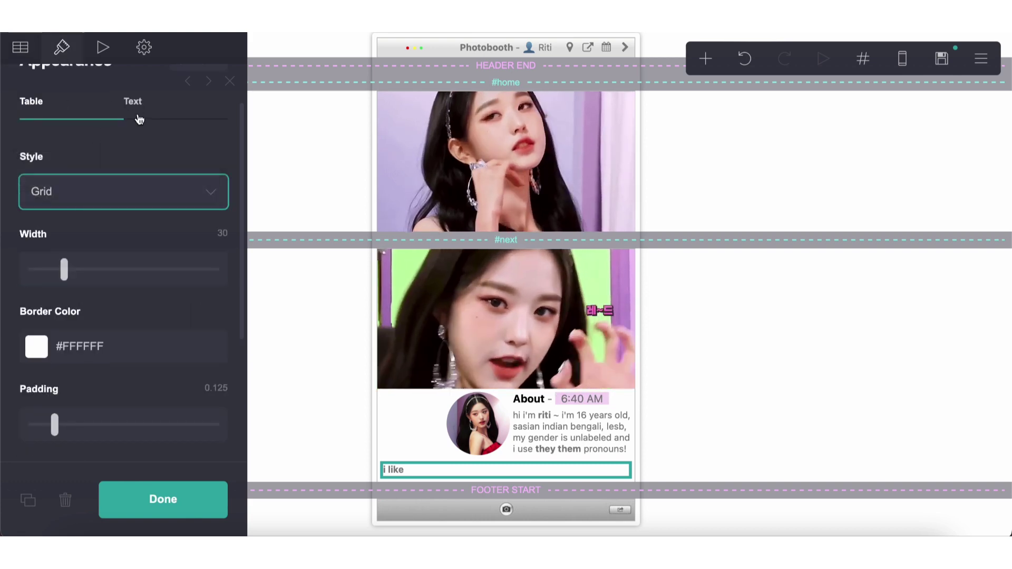
click(151, 120)
click(77, 124)
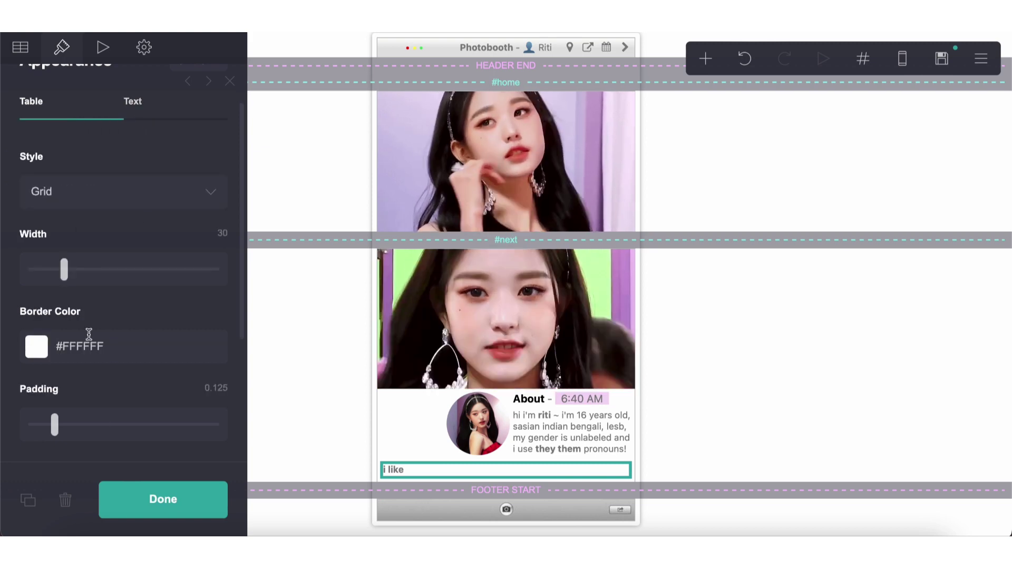
click(82, 347)
text(#808080)
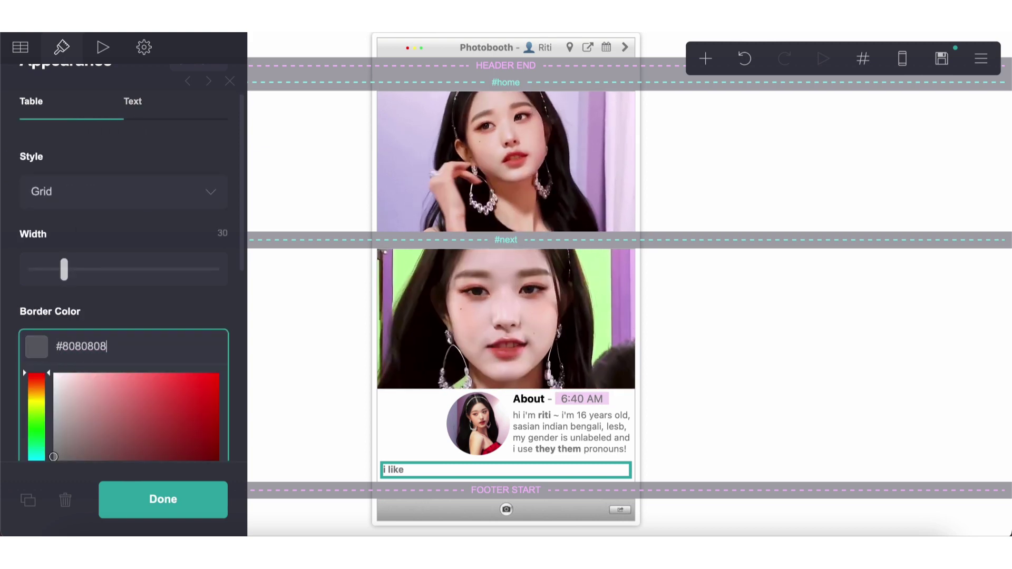
key(Return)
Step: Add a colon inside the bold label of the table cell so it reads "**i like:**"
click(24, 53)
click(97, 262)
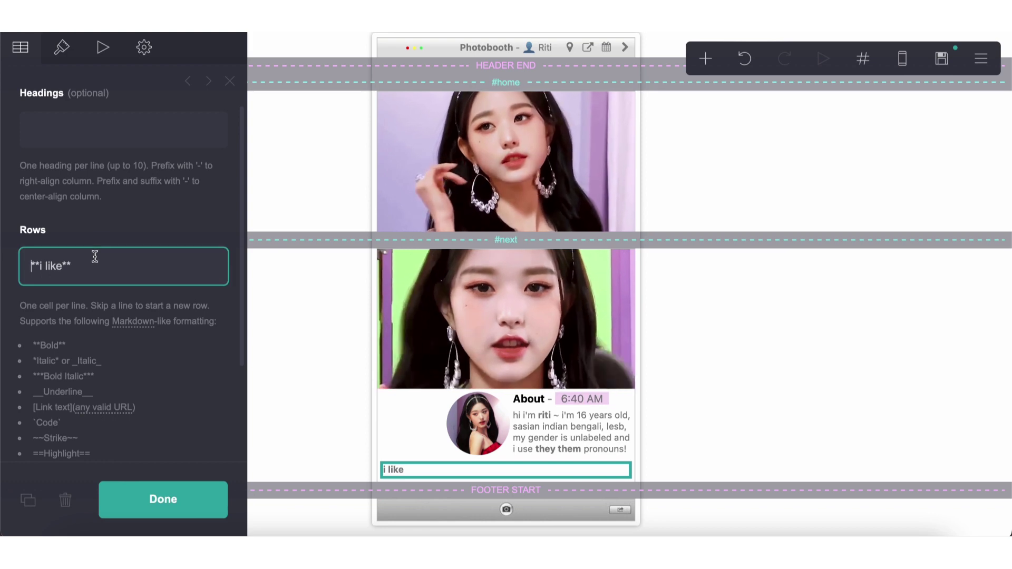
text(in)
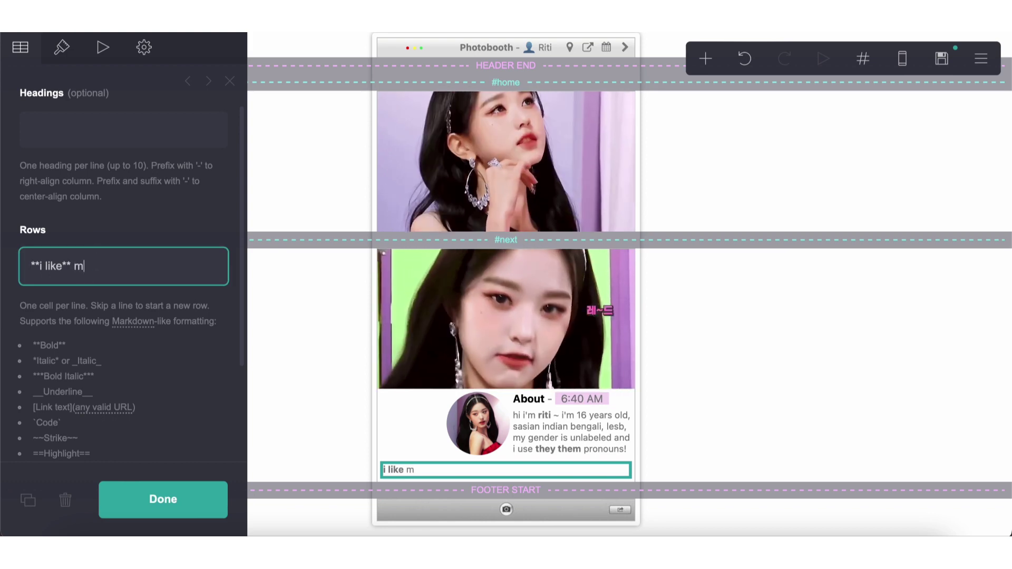
key(BackSpace)
key(BackSpace)
key(BackSpace)
key(BackSpace)
key(BackSpace)
text(:**)
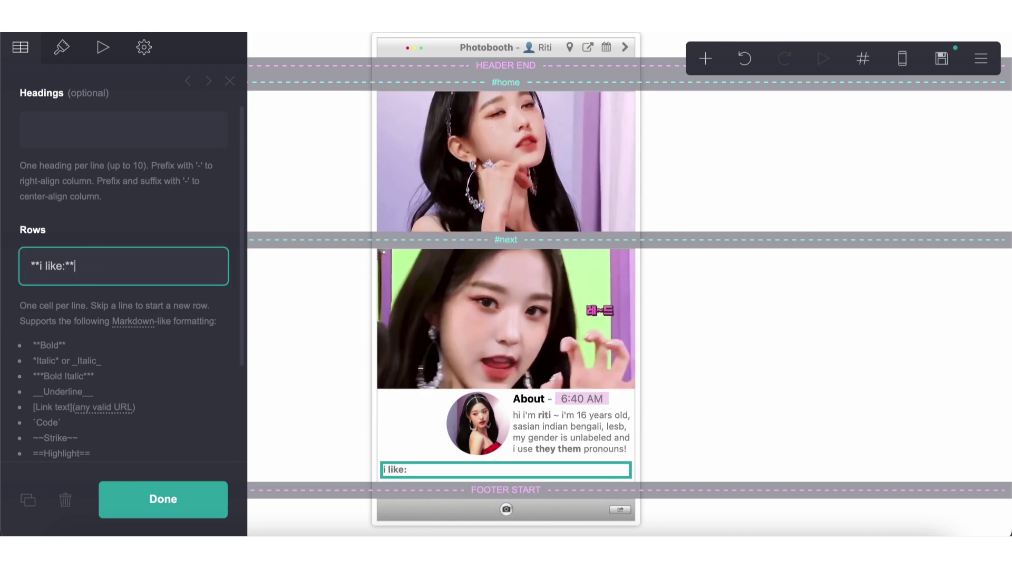
Step: Set the table's text colour to #808080
click(62, 47)
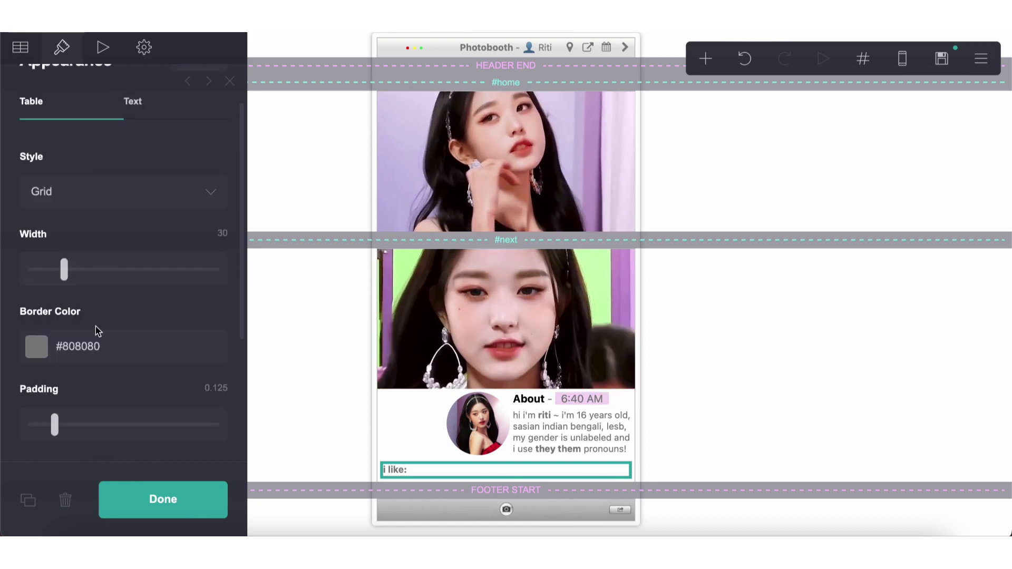
click(131, 101)
click(83, 193)
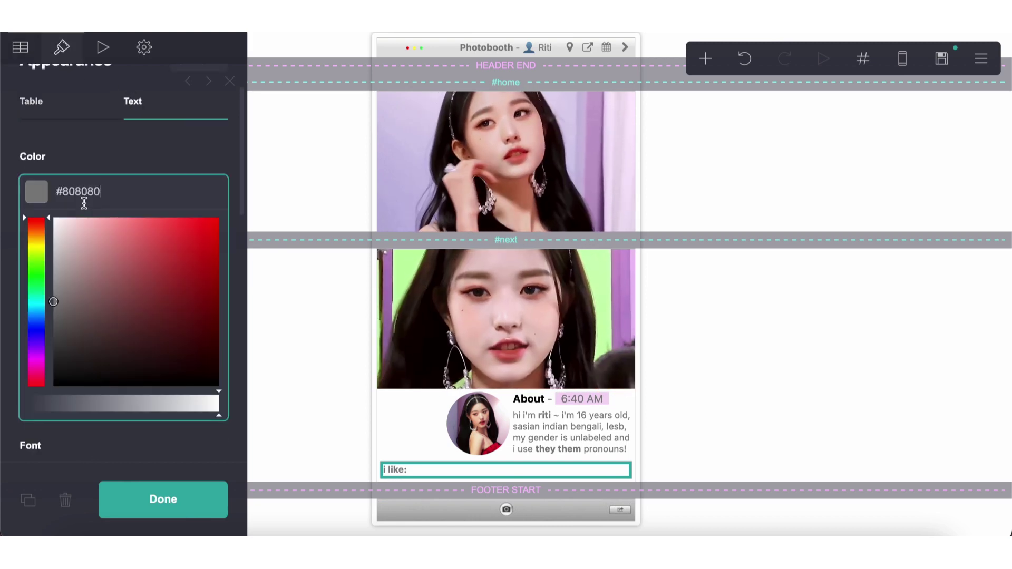
Step: Continue the "i like:" cell with "my friends, __wonyoung__, making crds, ~~coding~~, sanrio,"
click(20, 47)
click(84, 265)
text(my)
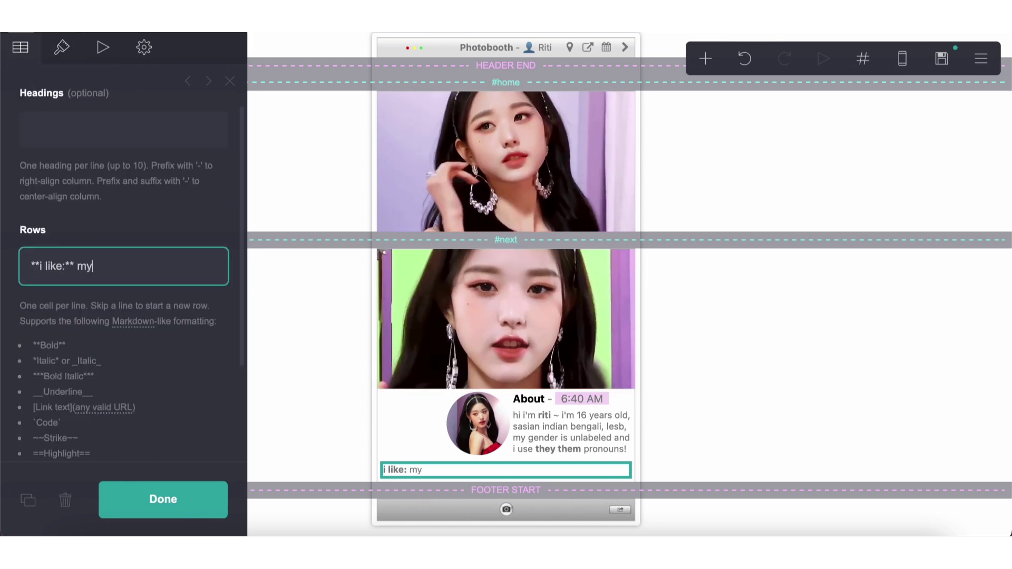
text( fiiends, )
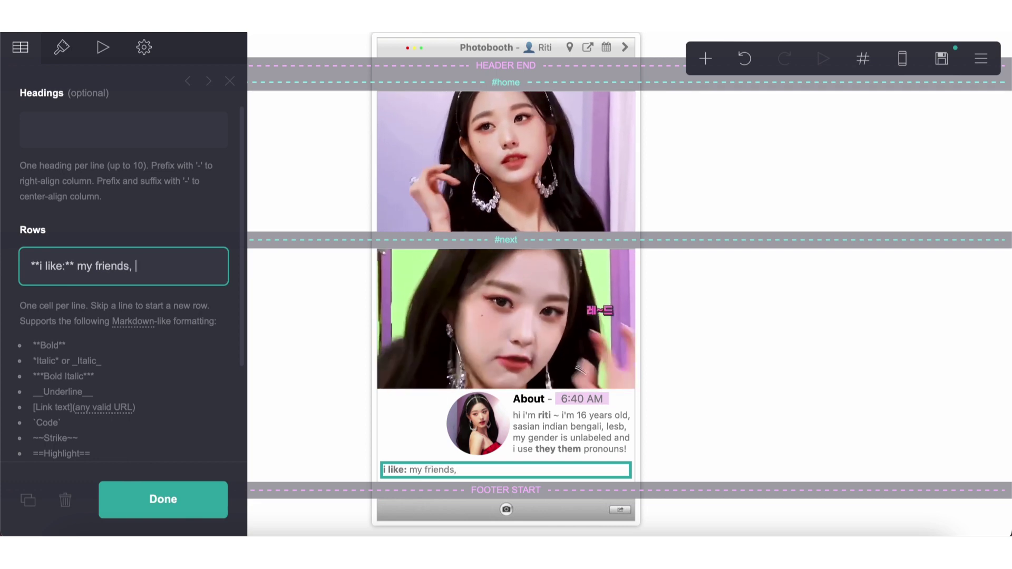
text(__wonyoung__,)
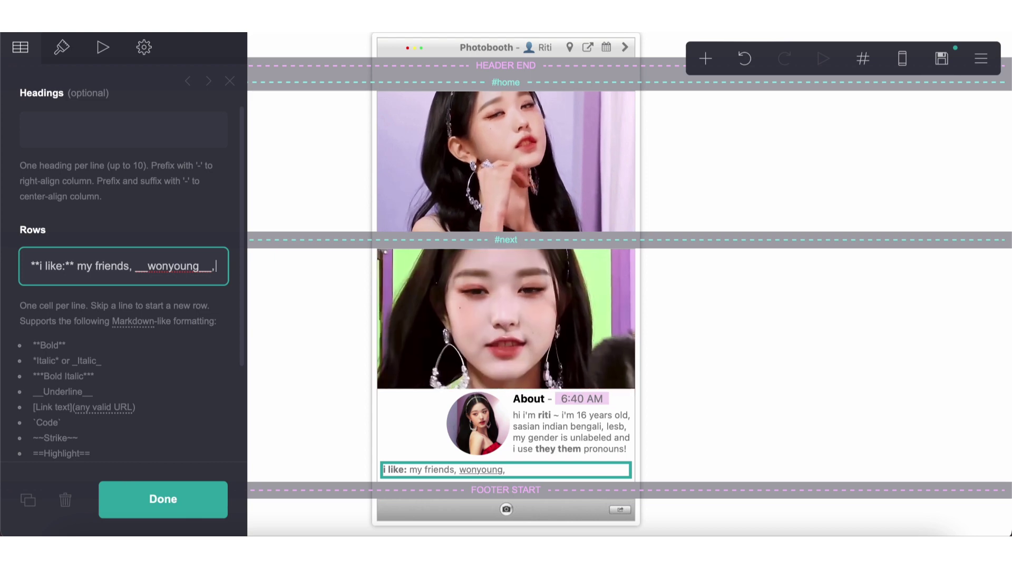
text( making crd)
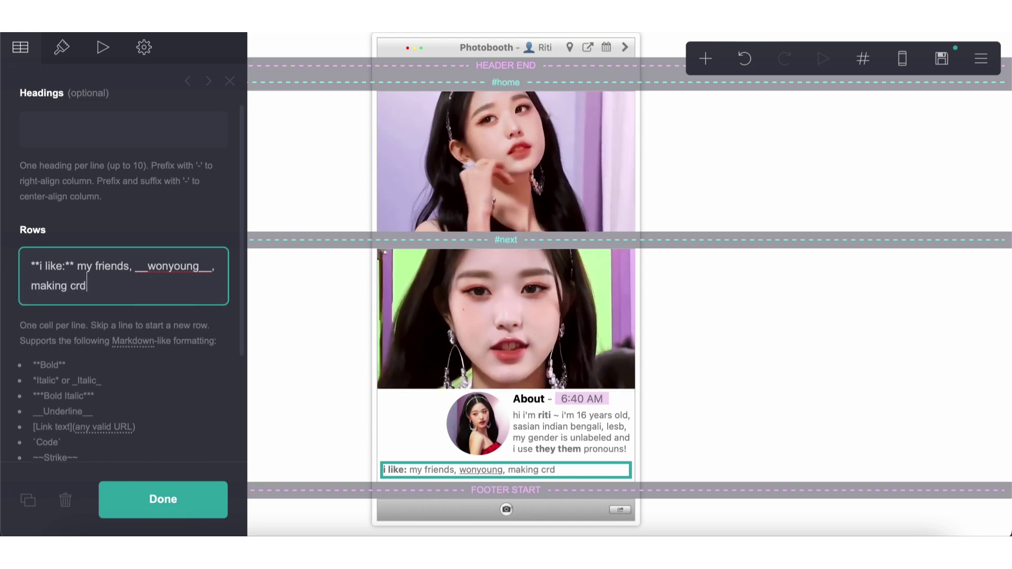
text(s, ~~coding~~)
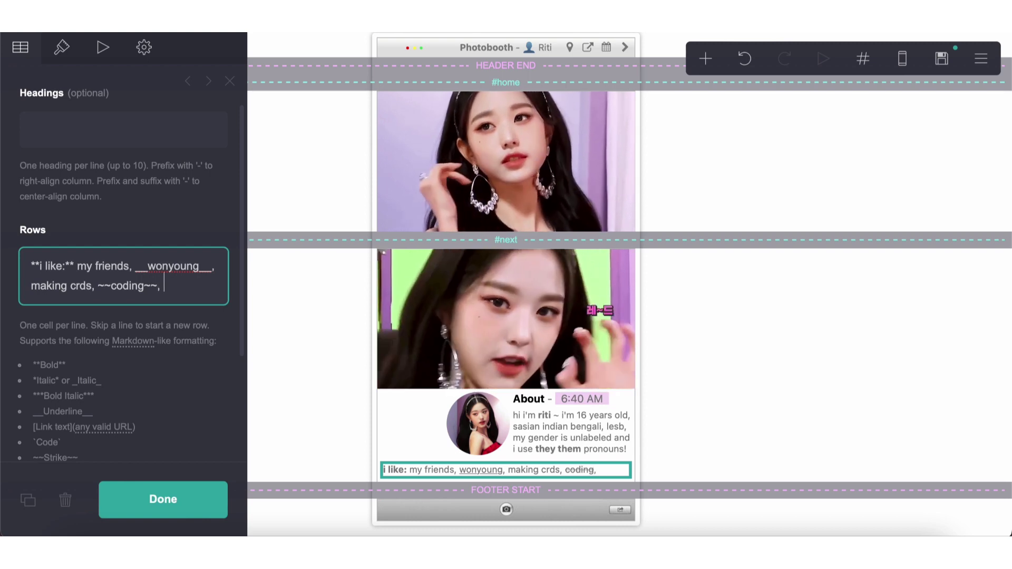
text(,)
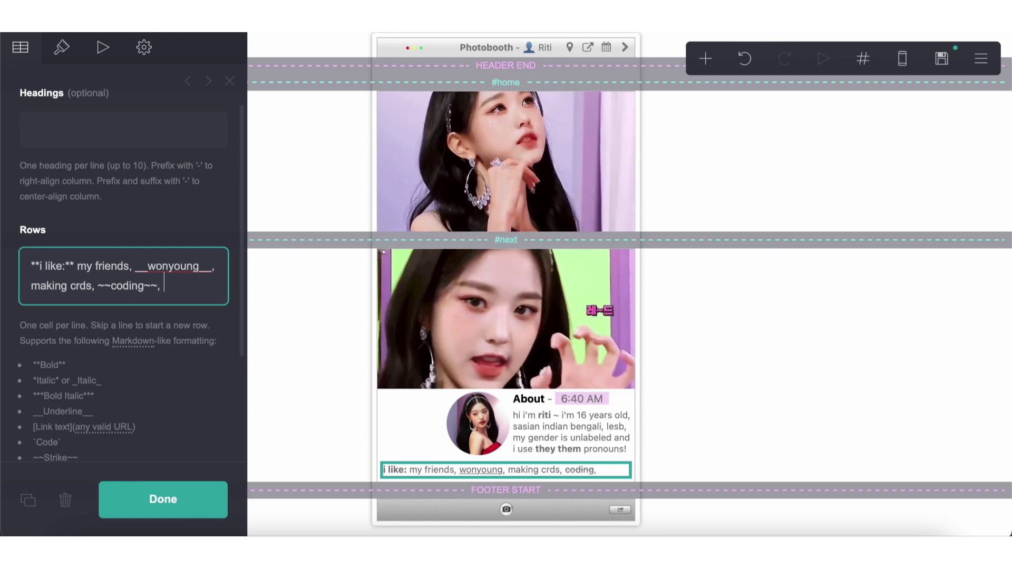
text( sanrio,)
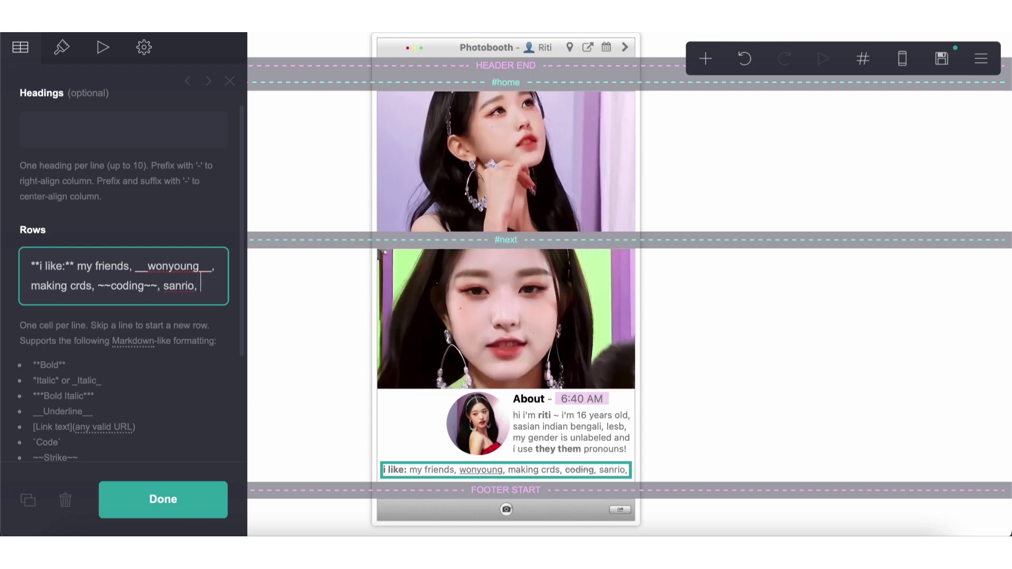
text( pas)
key(BackSpace)
key(BackSpace)
key(BackSpace)
key(BackSpace)
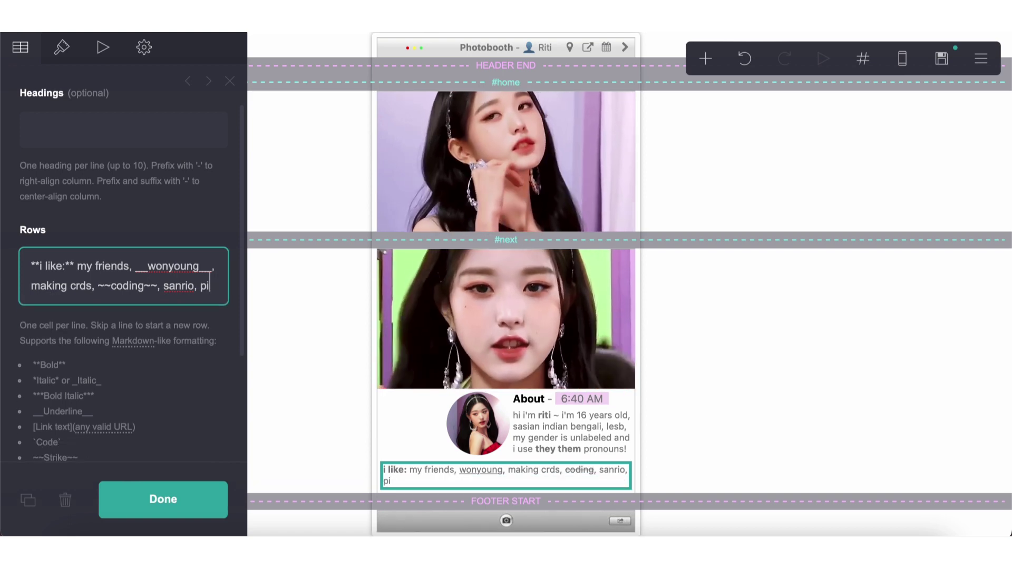
text(***pink*)
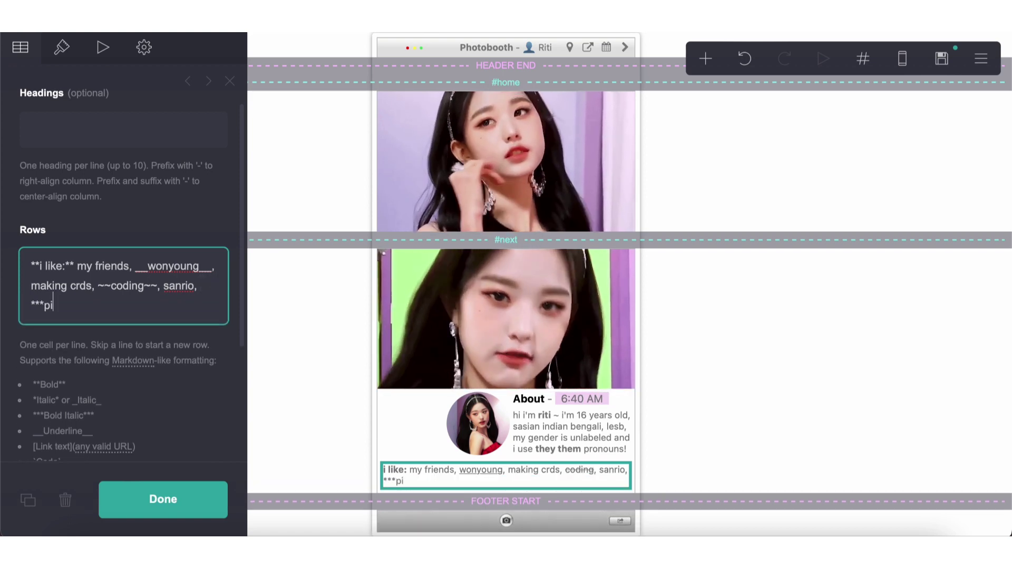
text(**,)
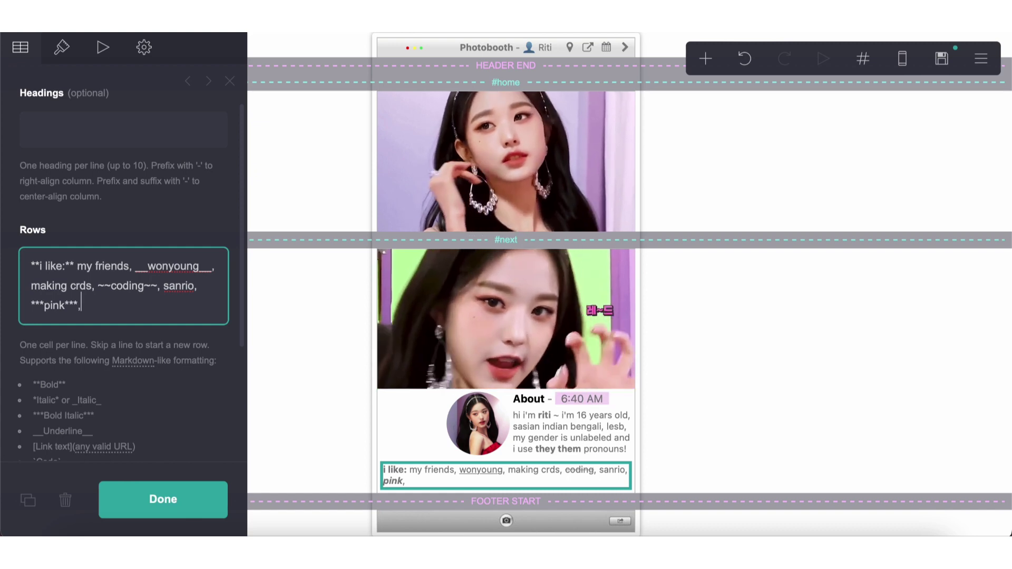
key(BackSpace)
key(BackSpace)
key(BackSpace)
key(BackSpace)
key(BackSpace)
key(BackSpace)
key(BackSpace)
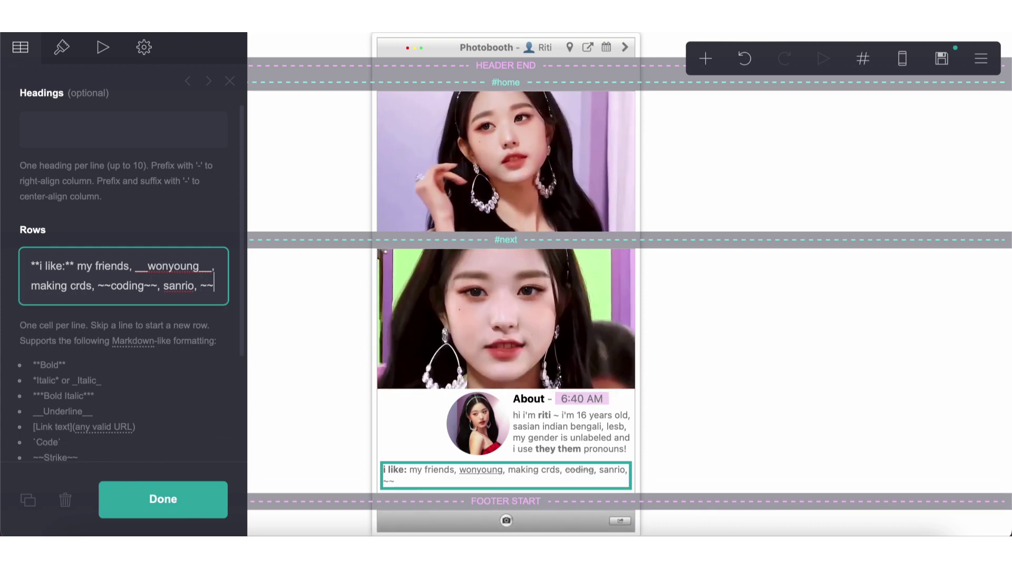
Step: Finish the "i like:" cell with "__pink__, math, singing, piano, baking, cooking, & many more"
text(__pink__, )
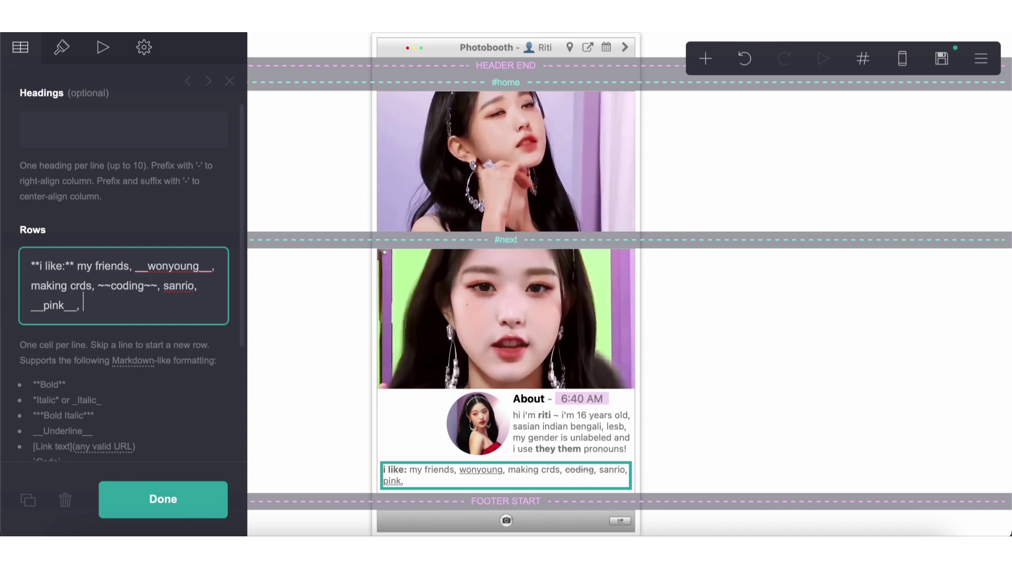
text(math, sing)
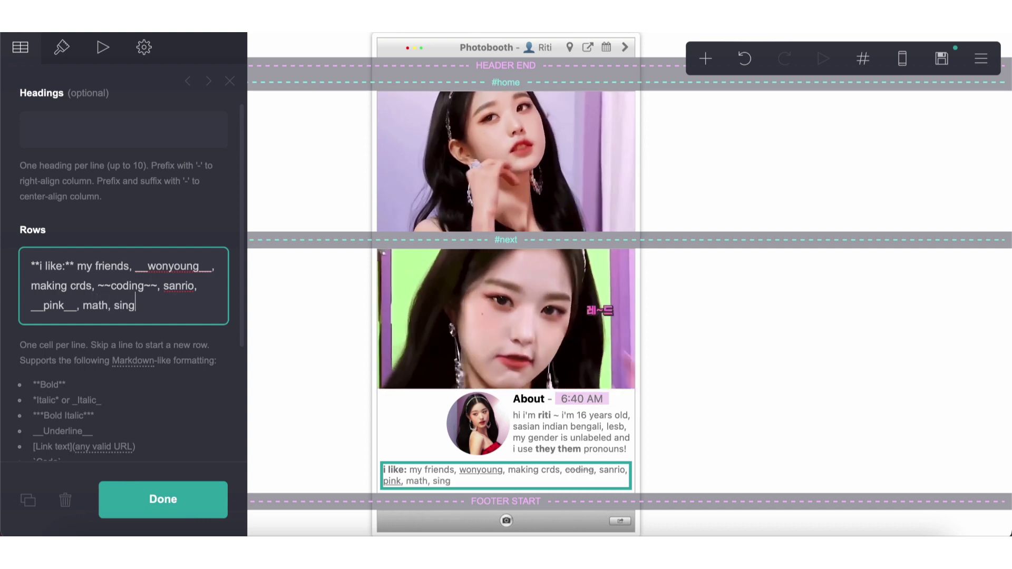
text(ing, piano,)
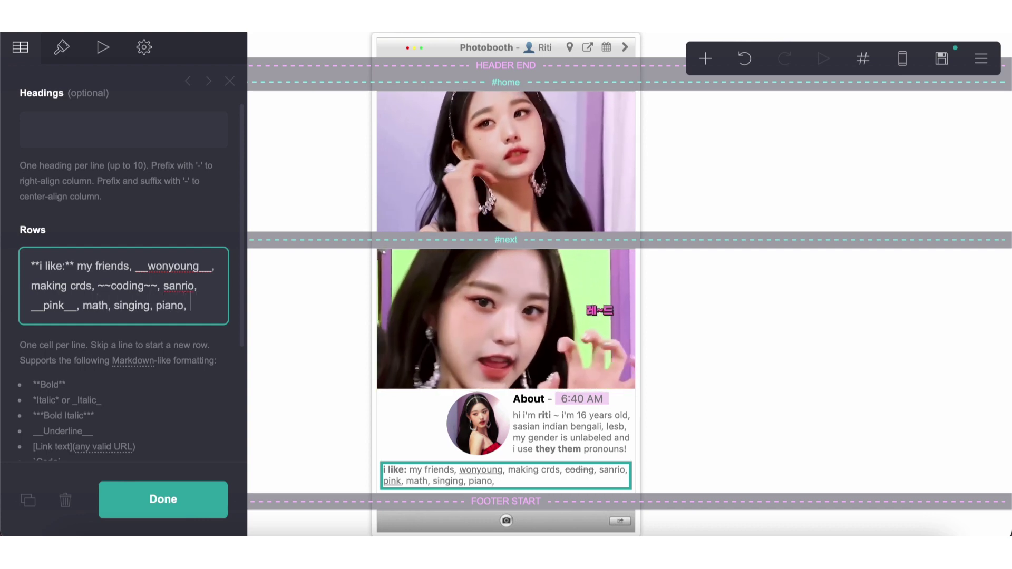
text( baking, cok)
key(BackSpace)
text(oking,)
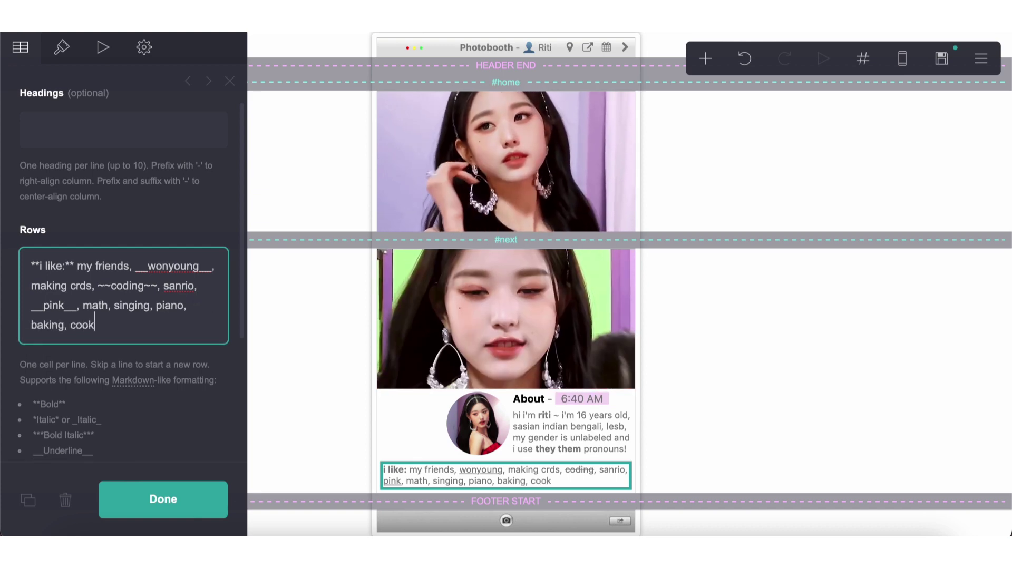
text( & many more~)
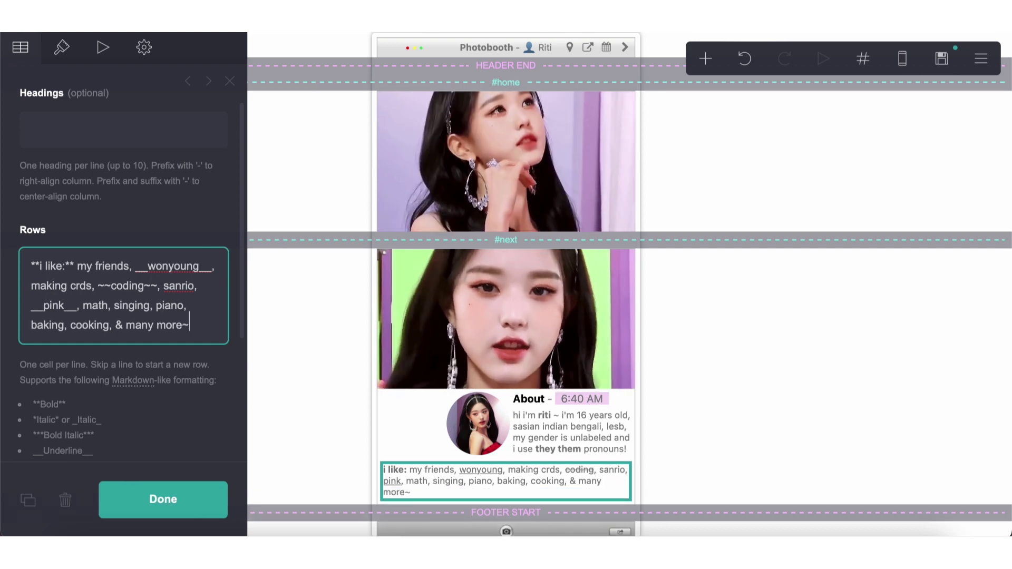
Step: Add a second table row reading "**before you follow** info info info info info info"
key(Return)
key(Return)
text(**be)
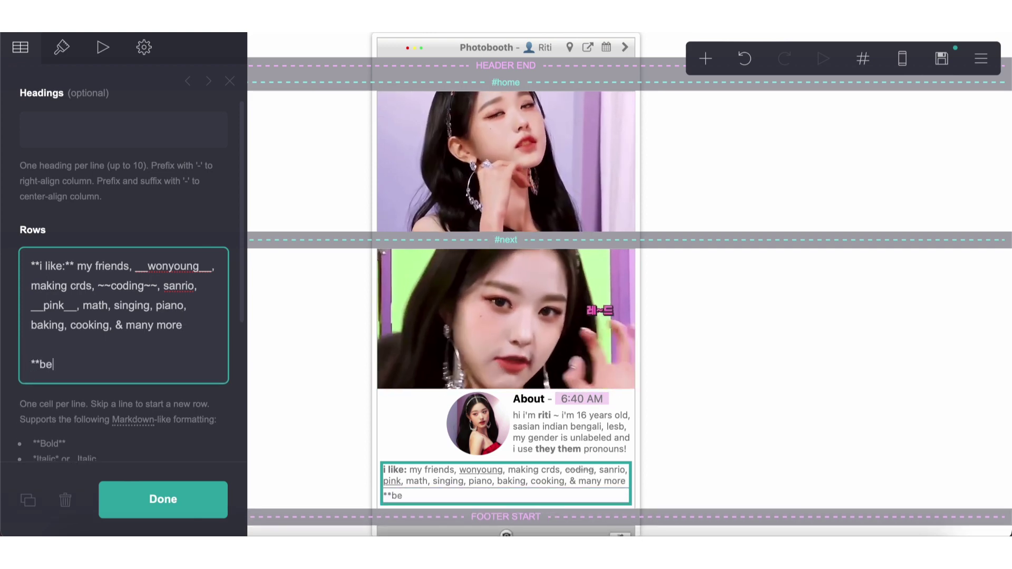
text(fore you follow)
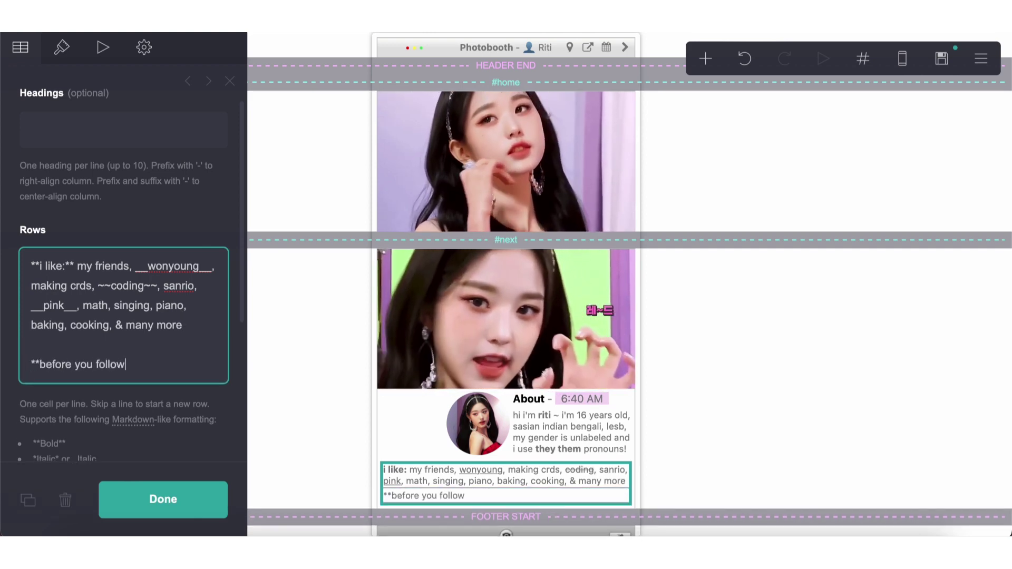
text(** )
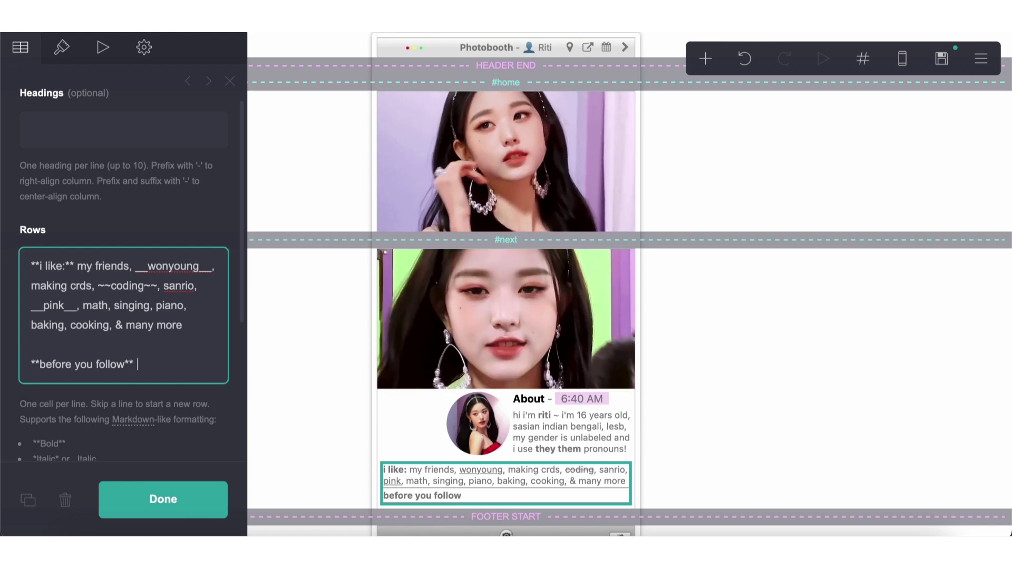
text(info info info inf)
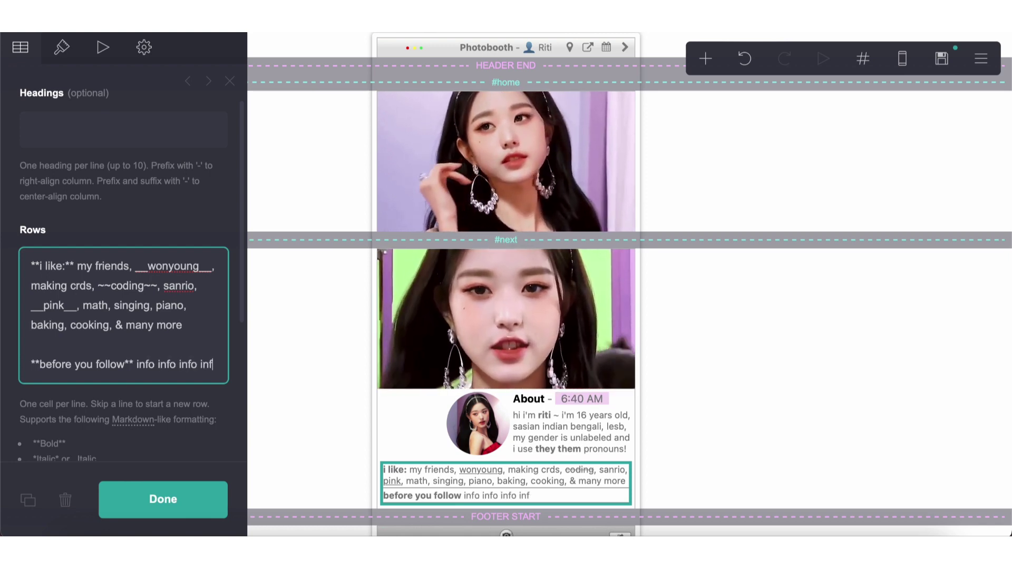
text(o info info)
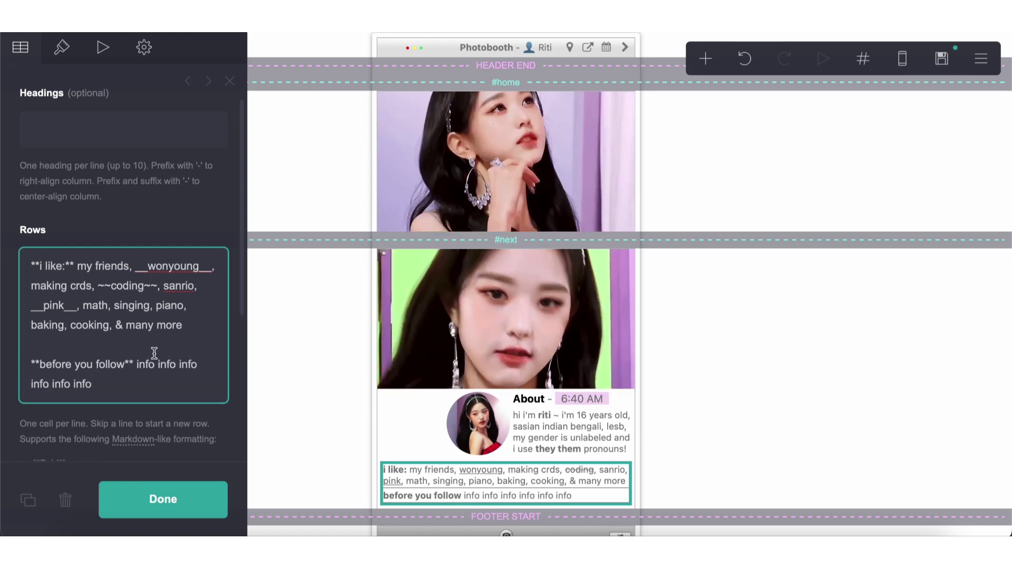
Step: Copy the "info" placeholder text and repeat it until the "before you follow" cell fills three full lines in the preview
drag(137, 364, 149, 384)
key(ctrl+c)
click(149, 383)
key(ctrl+v)
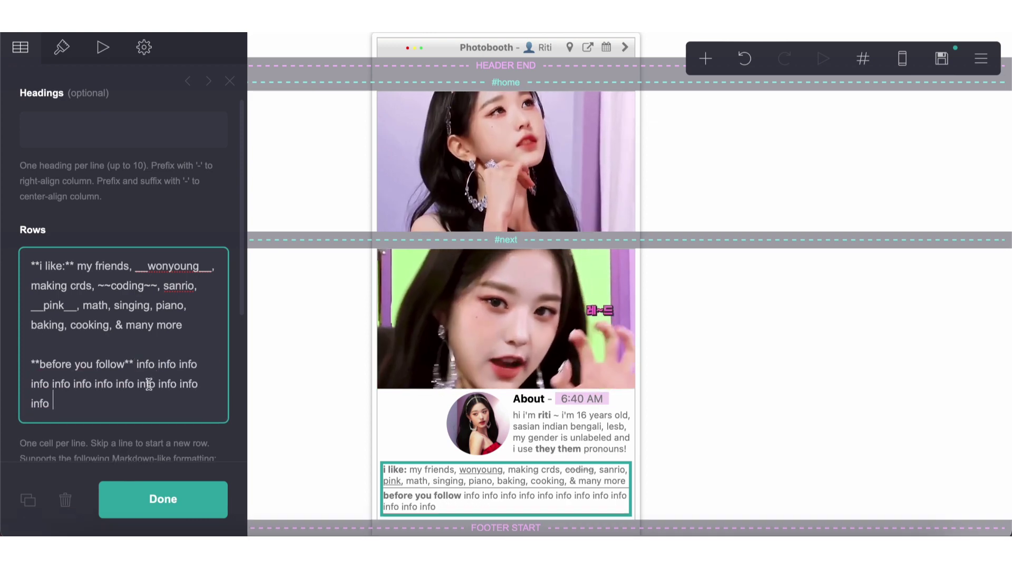
key(ctrl+v)
key(ctrl+v)
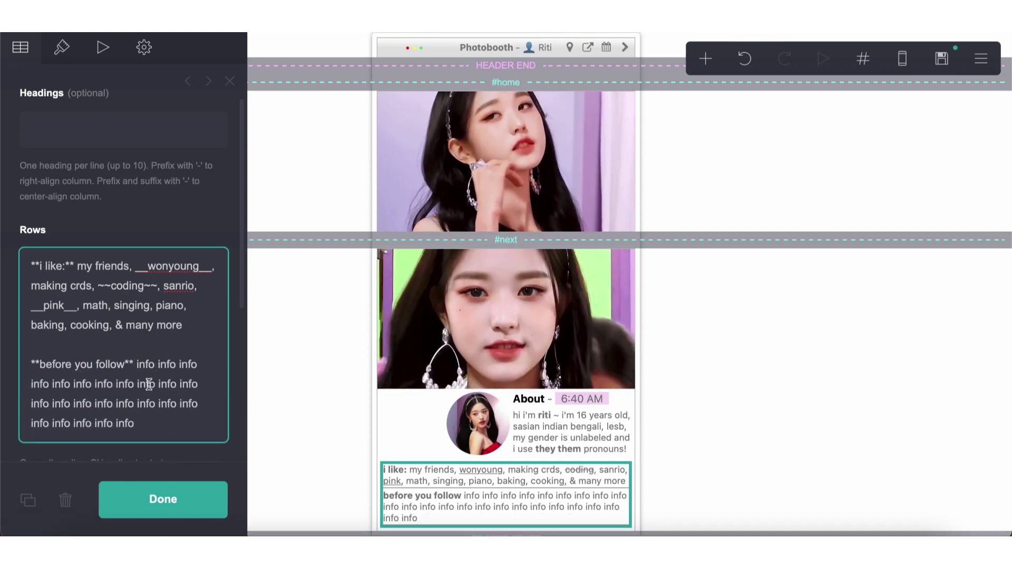
key(ctrl+v)
key(ctrl+v)
key(BackSpace)
key(BackSpace)
key(BackSpace)
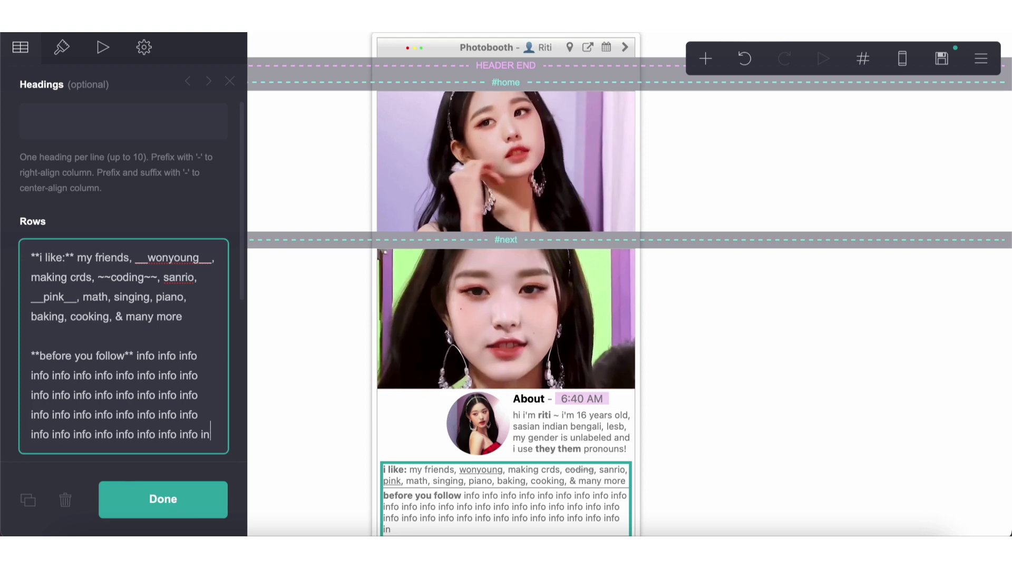
key(BackSpace)
key(BackSpace)
Step: Duplicate the "before you follow" row as a third row and change its bold label to "don't follow if"
drag(205, 431, 24, 354)
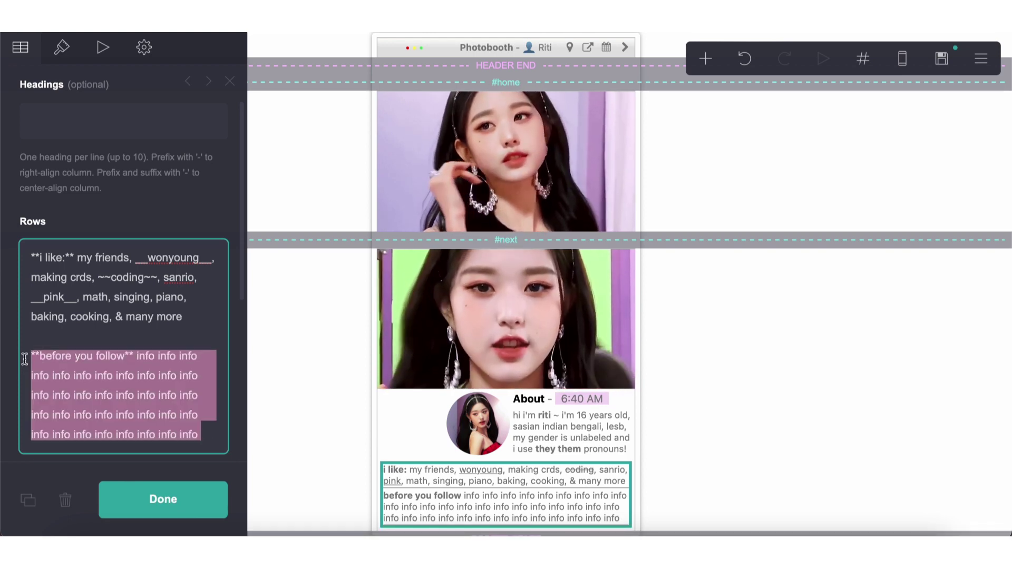
click(198, 432)
key(Return)
key(Return)
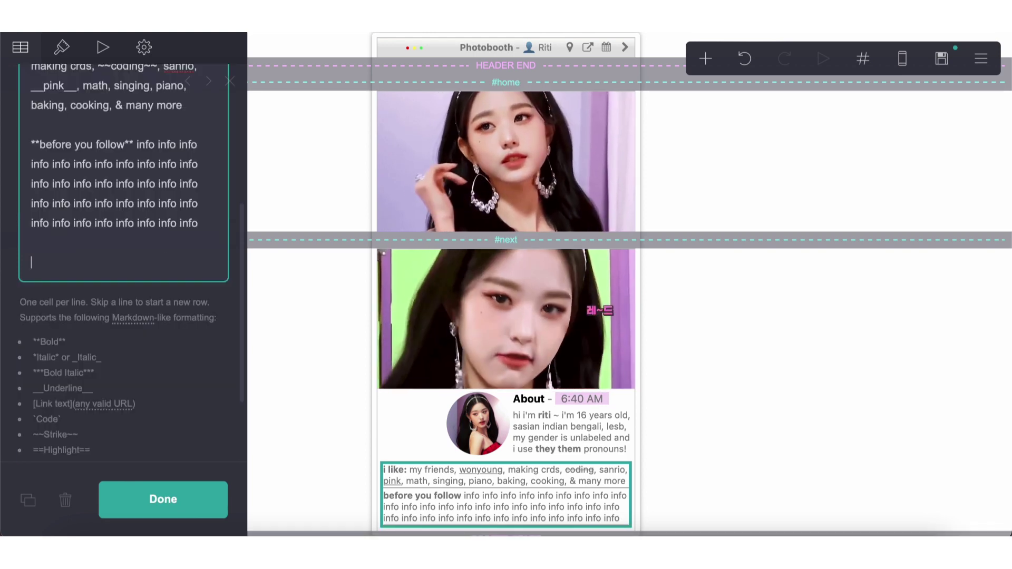
key(ctrl+v)
drag(58, 260, 125, 263)
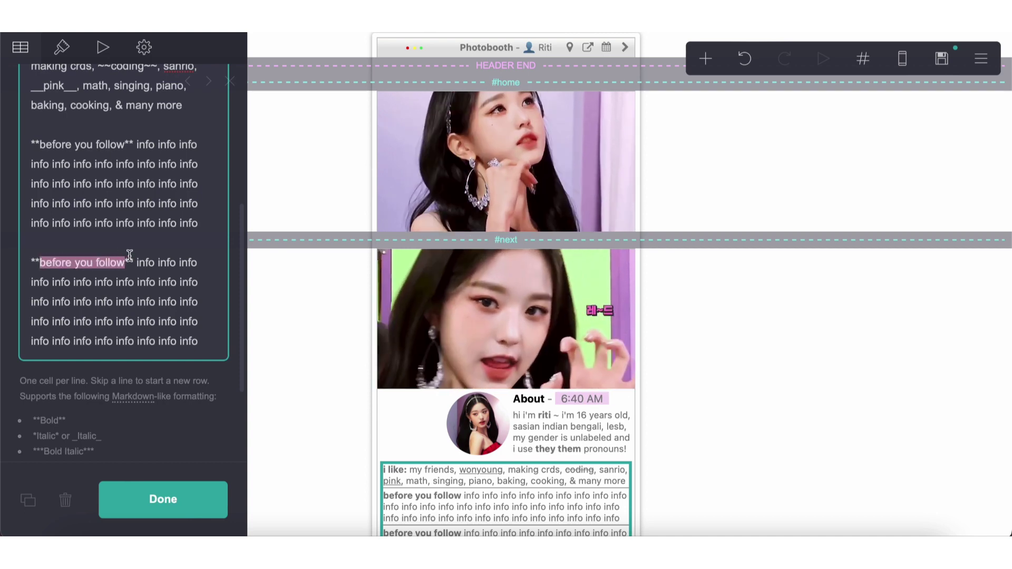
text(don't follow if)
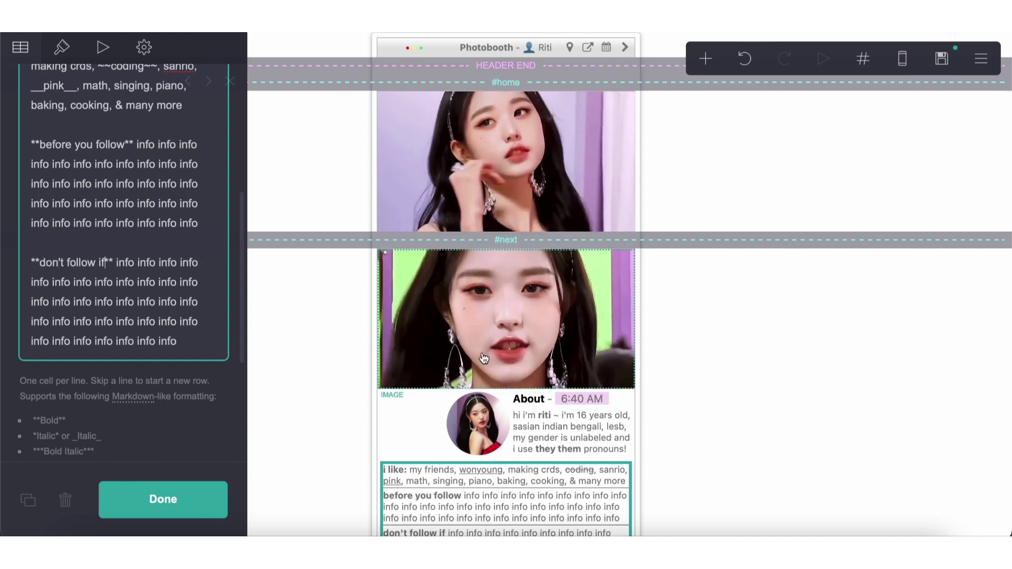
Step: Review the #next section's table, its supported text formatting options, and the About container's appearance settings
scroll(484, 358, down, 2)
click(728, 399)
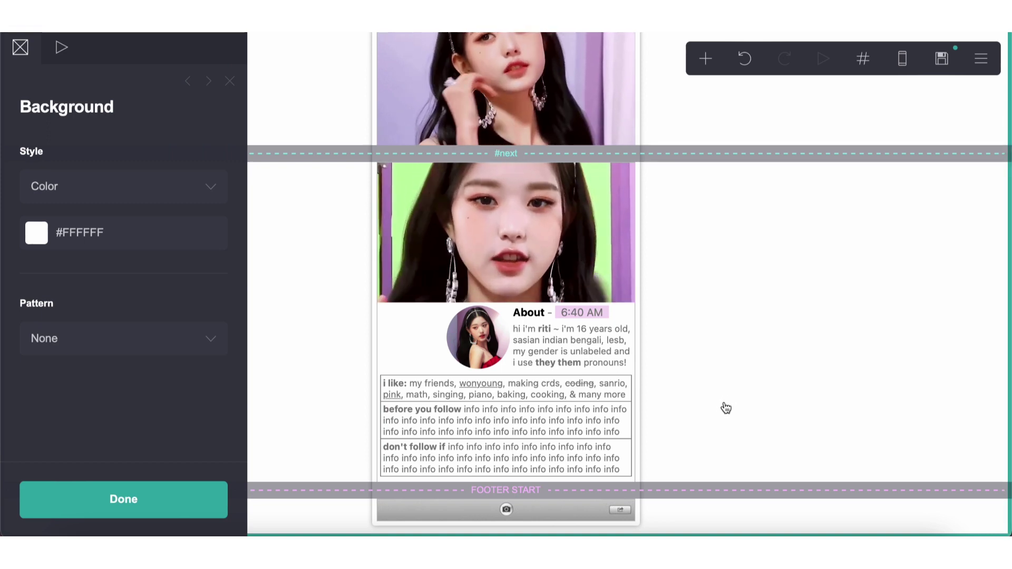
click(627, 422)
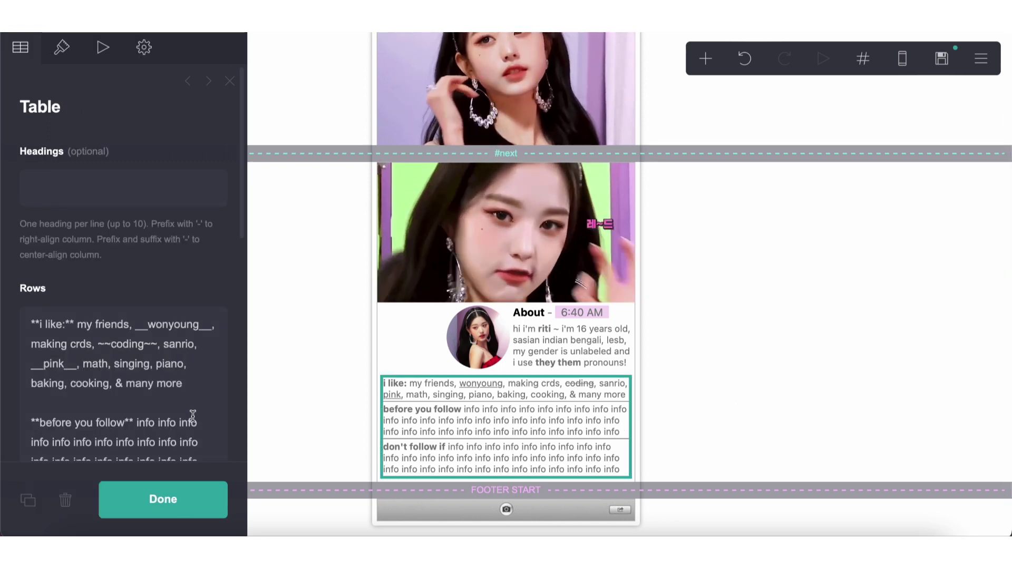
click(715, 378)
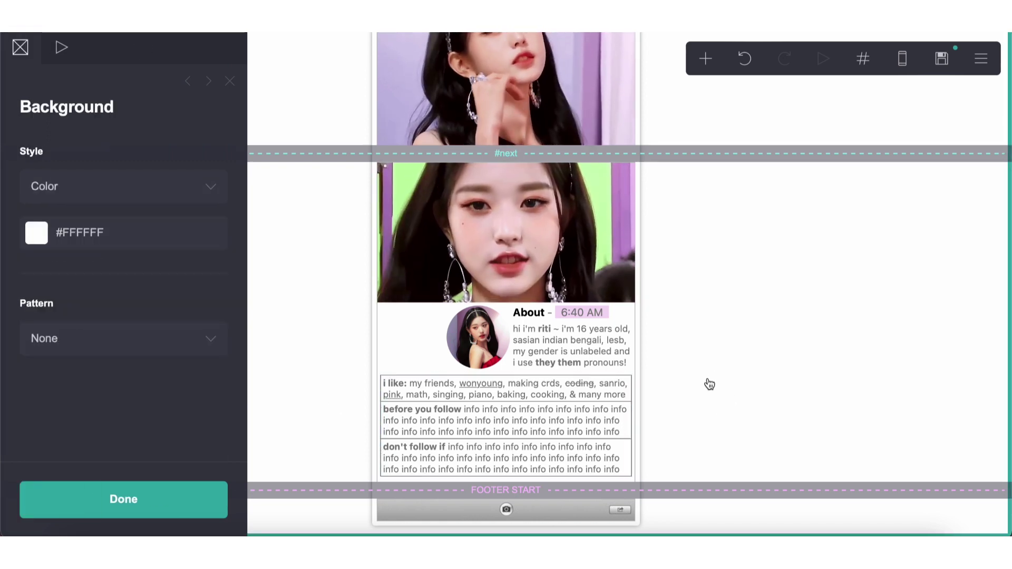
click(625, 422)
scroll(183, 420, down, 10)
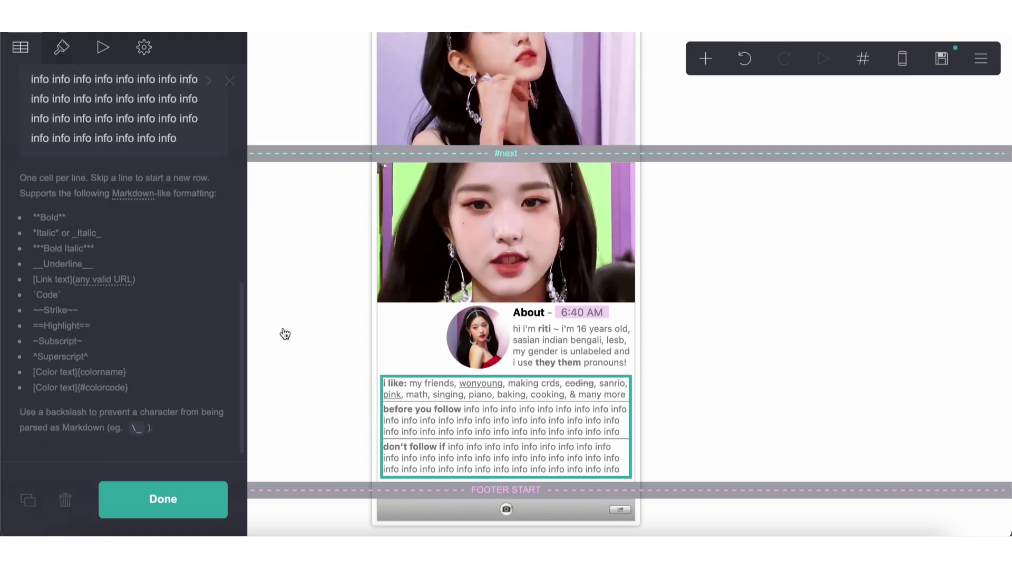
click(379, 324)
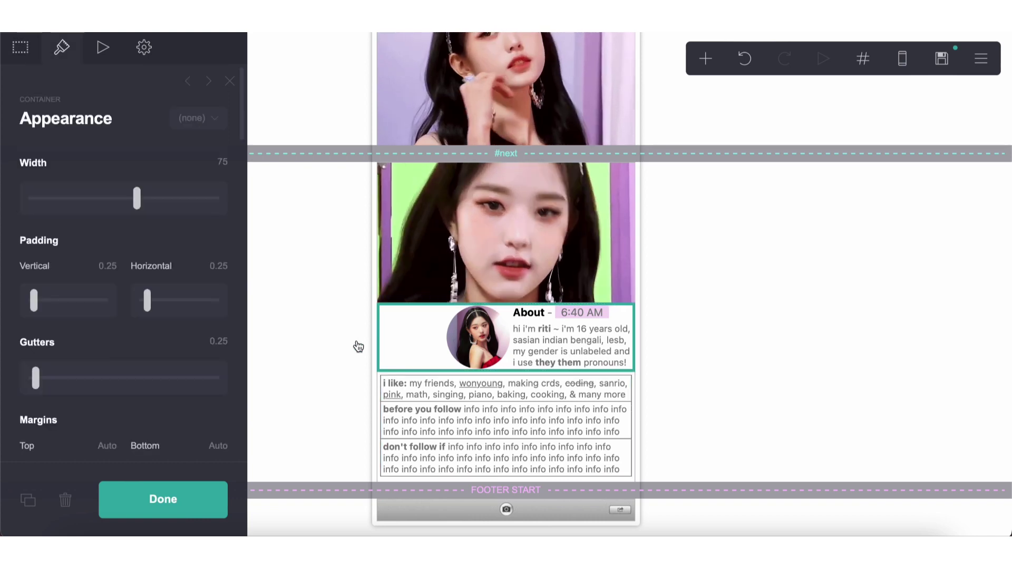
scroll(116, 374, down, 5)
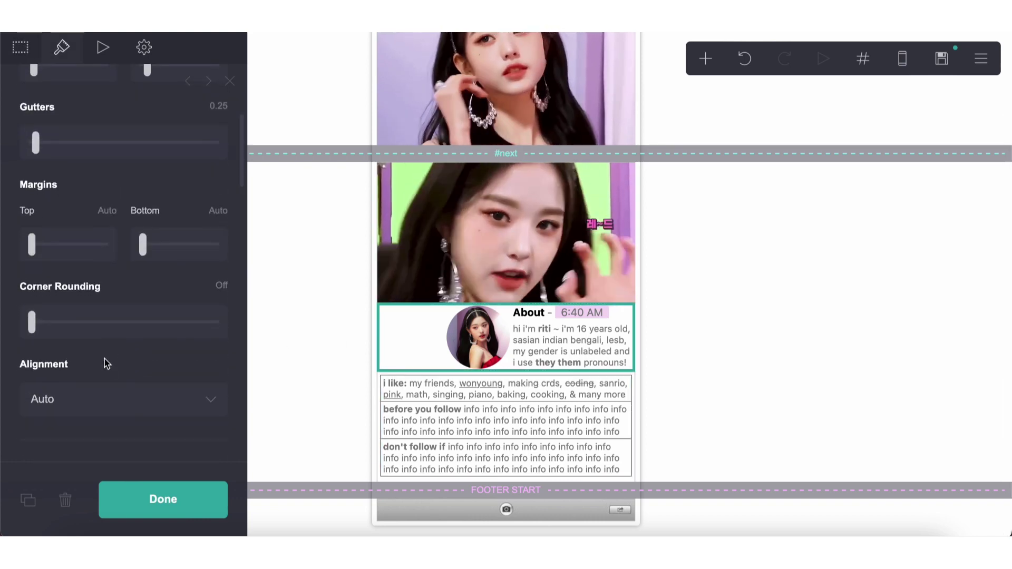
click(433, 404)
scroll(138, 297, down, 5)
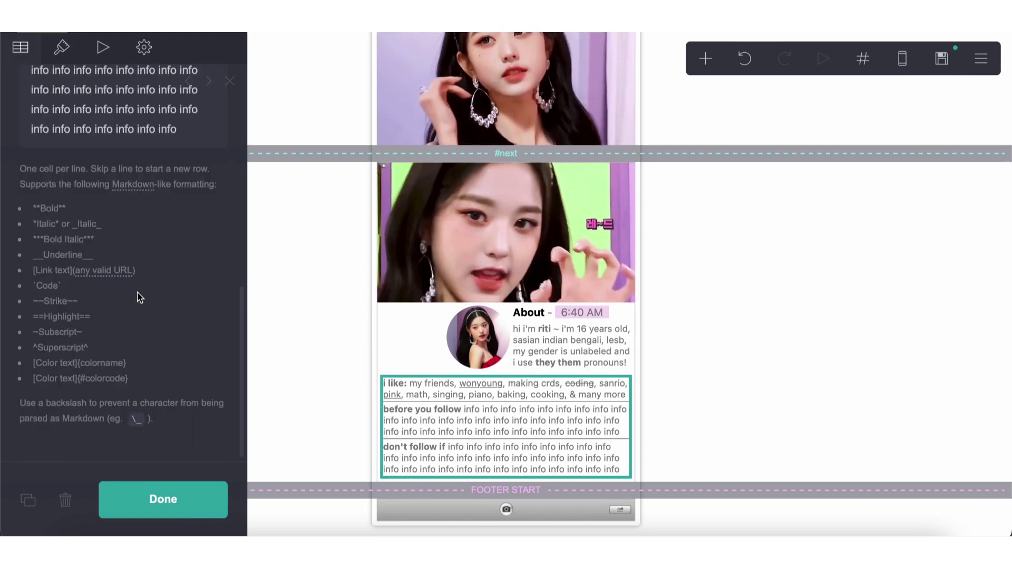
Step: Add a fourth table row with the bold label "tunes ~" followed by the repeated "info" placeholder text
key(ctrl+v)
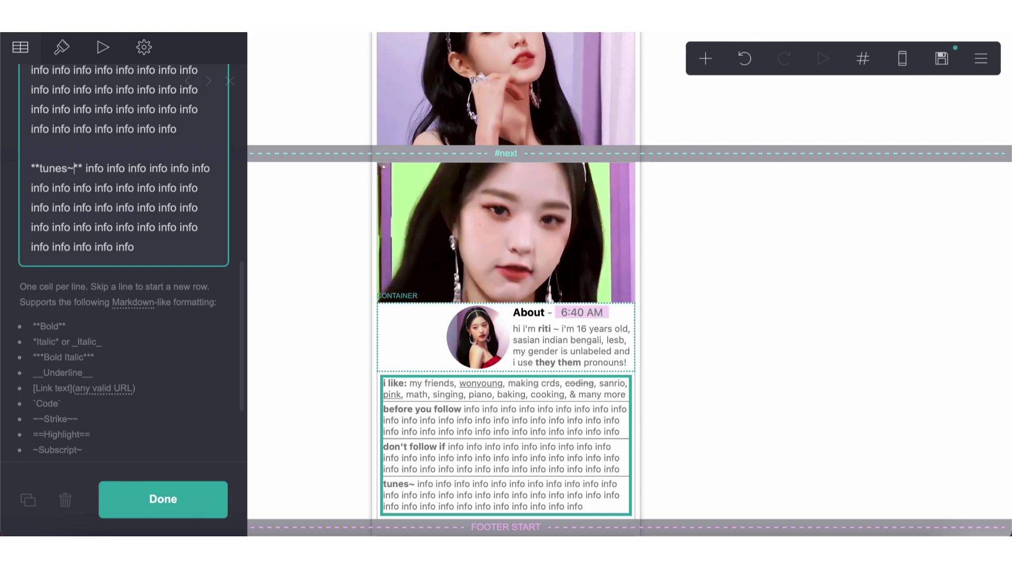
click(808, 401)
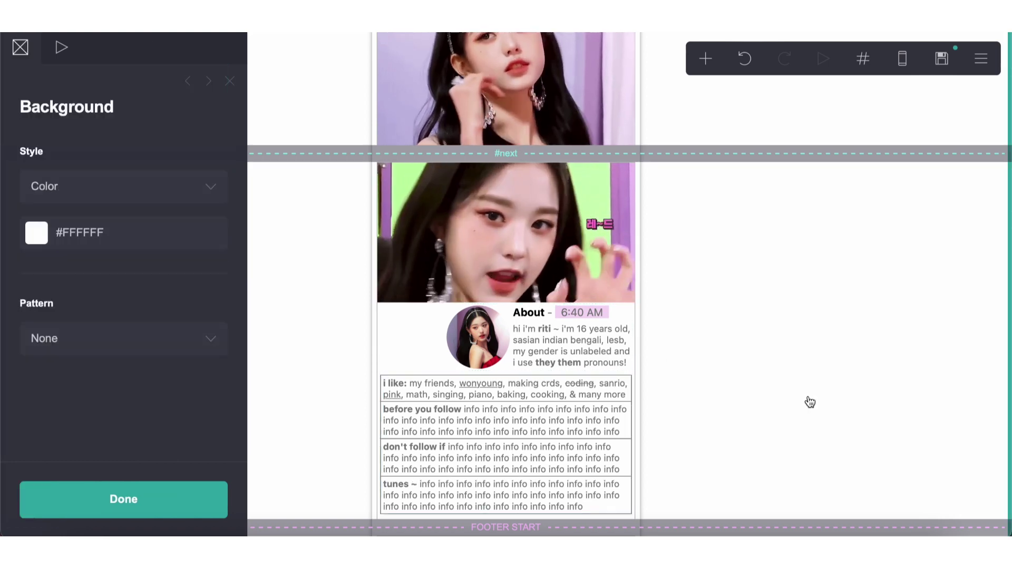
click(802, 422)
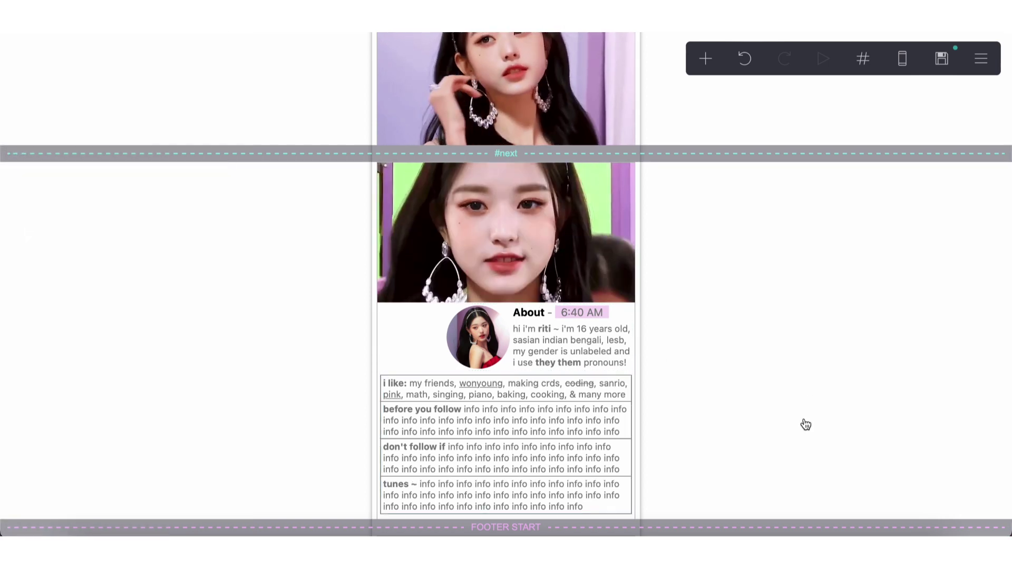
scroll(805, 424, down, 1)
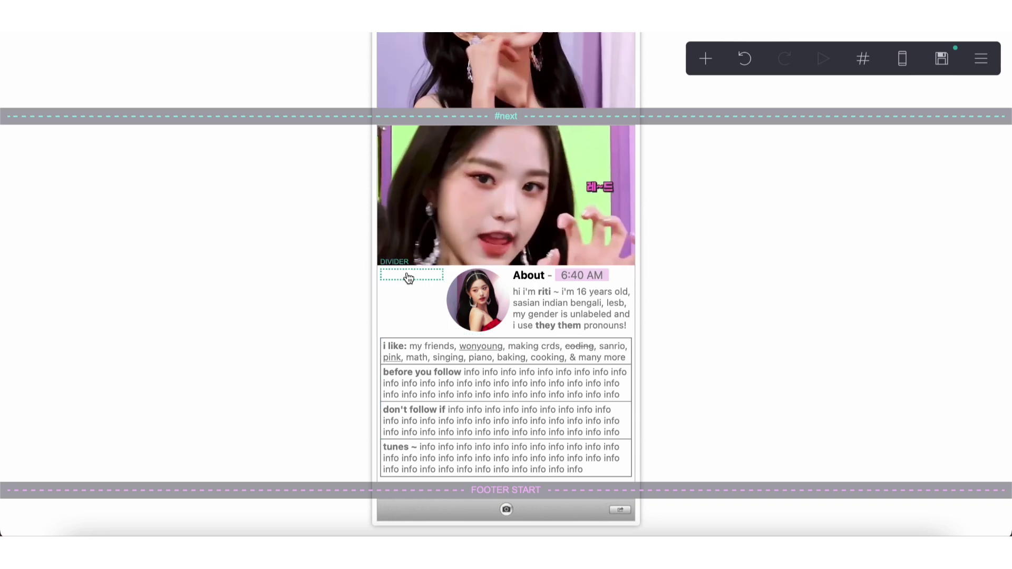
click(436, 268)
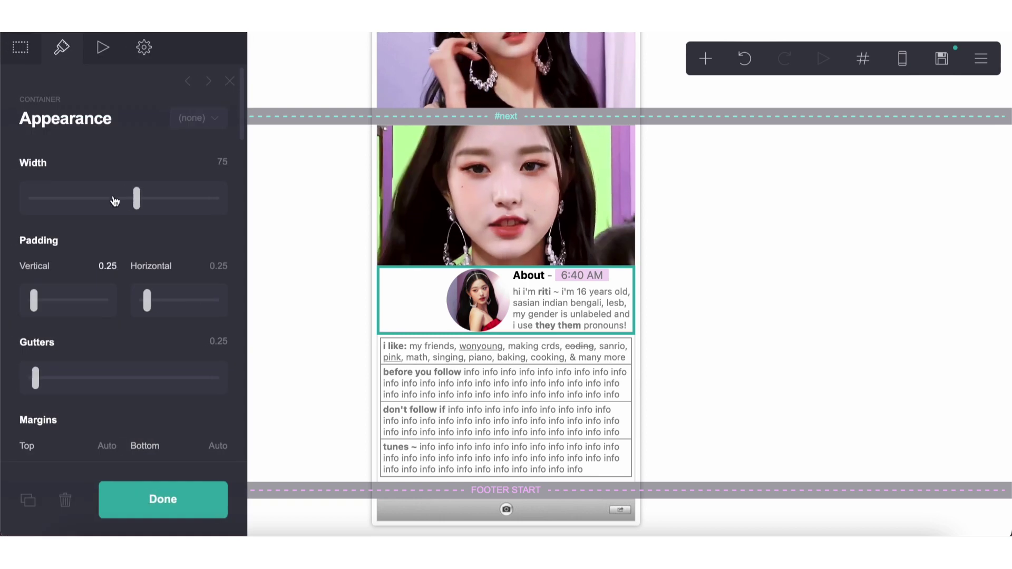
click(750, 343)
click(750, 343)
scroll(750, 343, up, 3)
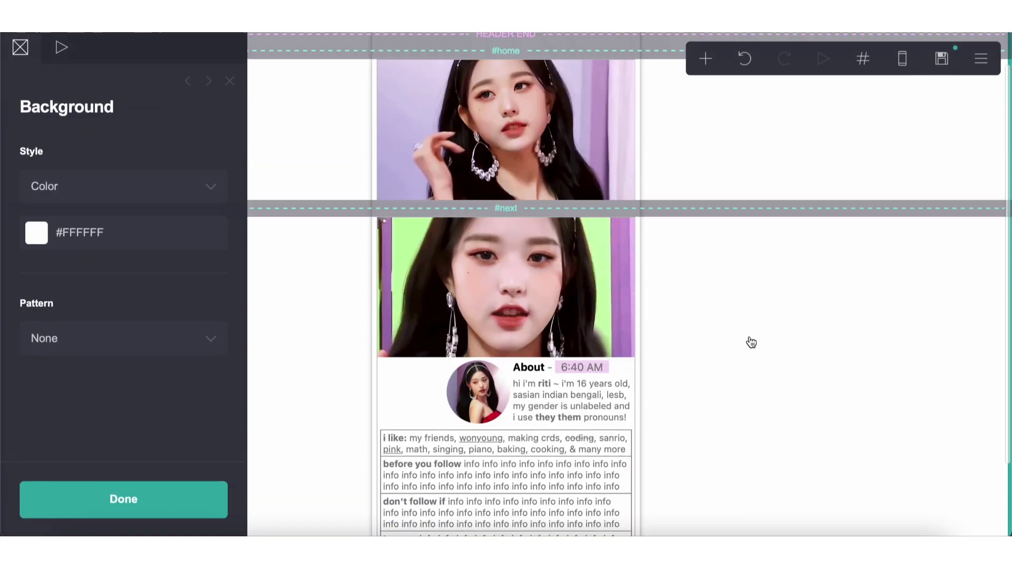
click(981, 58)
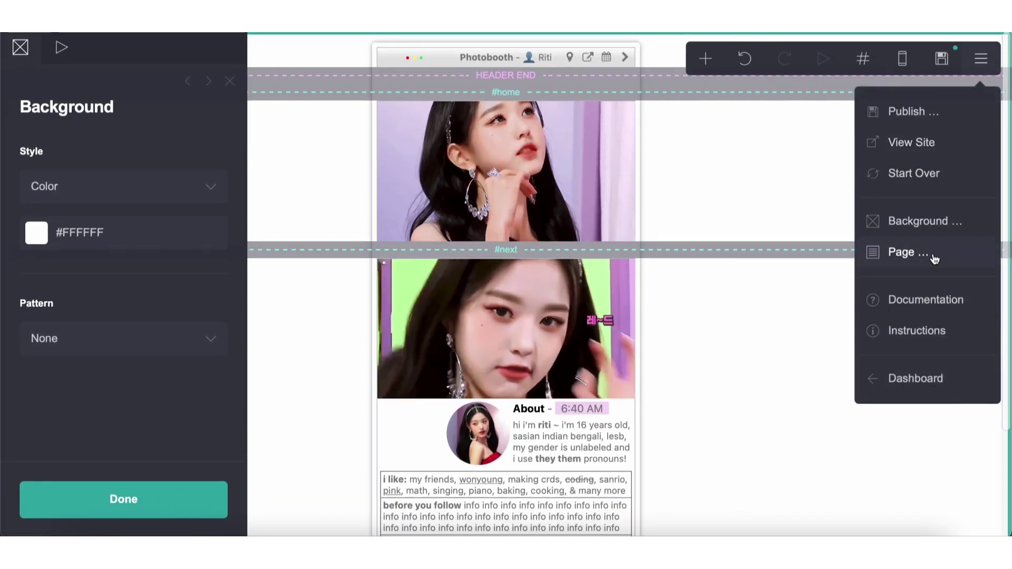
click(928, 255)
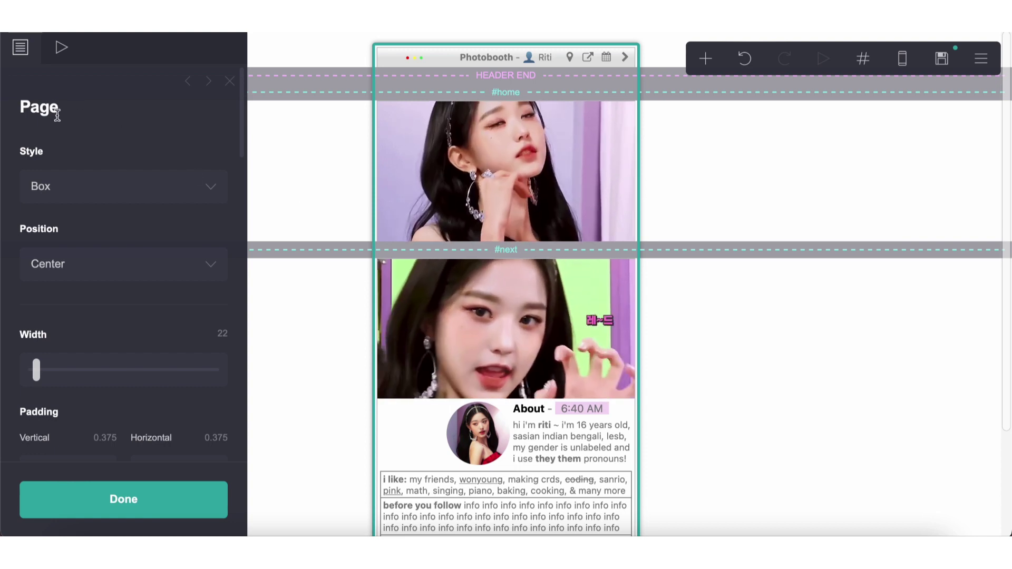
scroll(90, 204, down, 4)
click(339, 300)
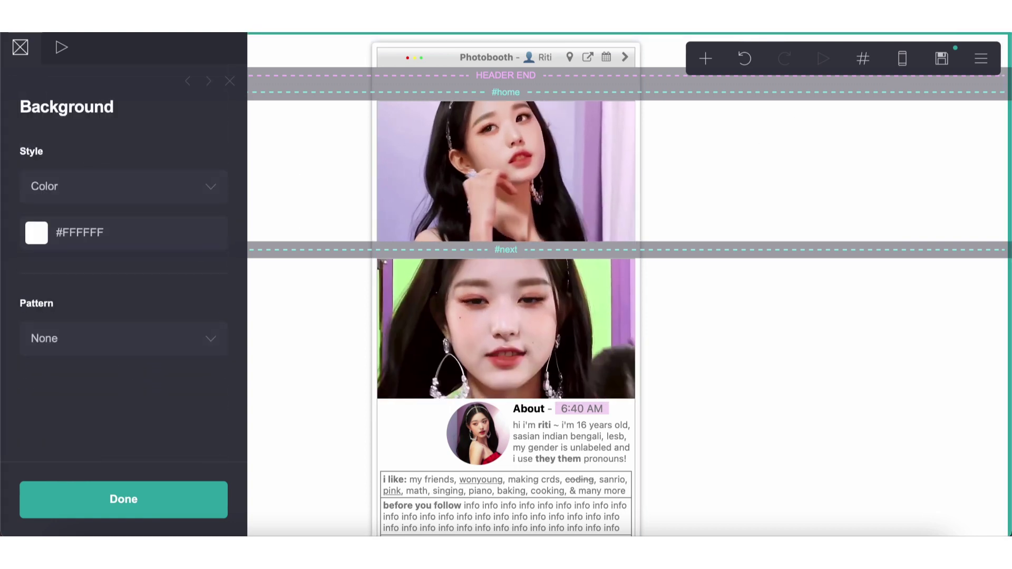
Step: Give the page an on-load animation and set its section-change animation to Blur In
click(981, 58)
click(867, 259)
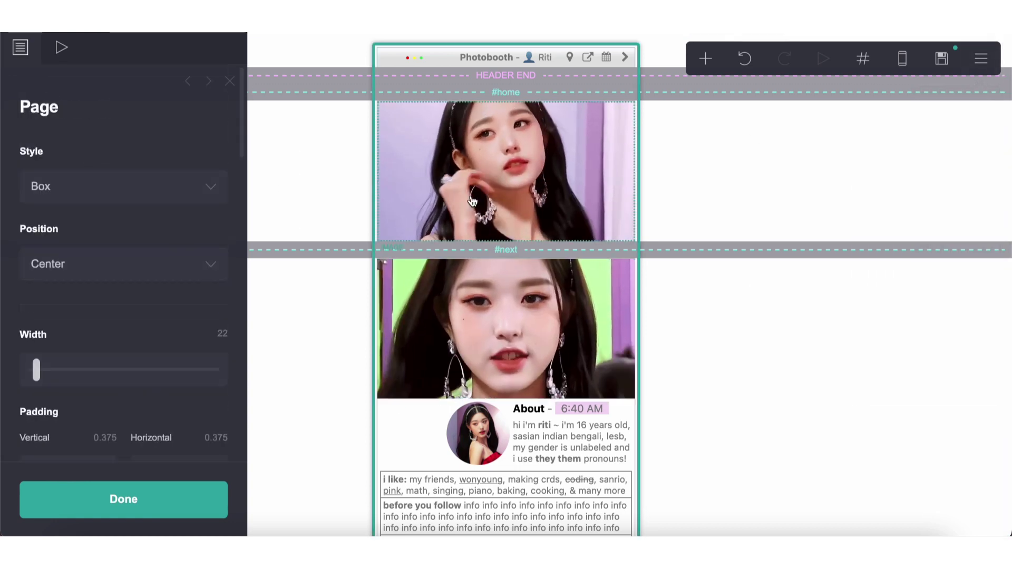
scroll(183, 284, down, 3)
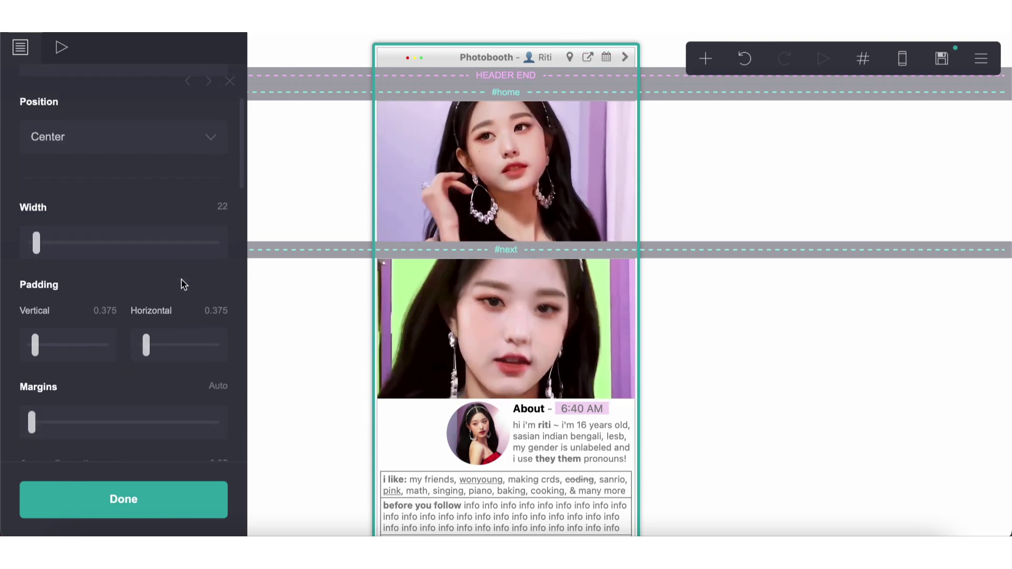
scroll(183, 285, down, 12)
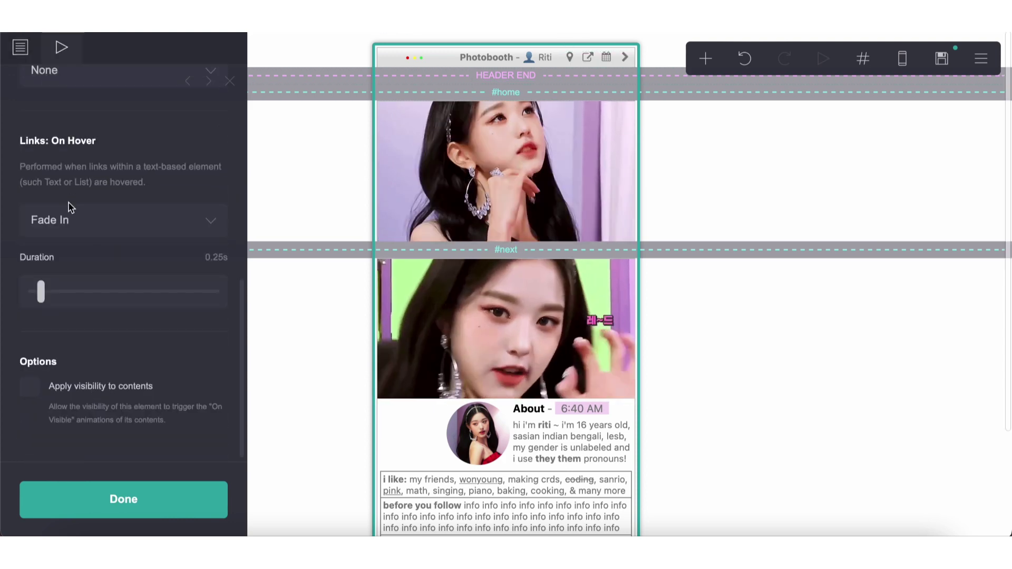
scroll(72, 216, up, 5)
click(77, 109)
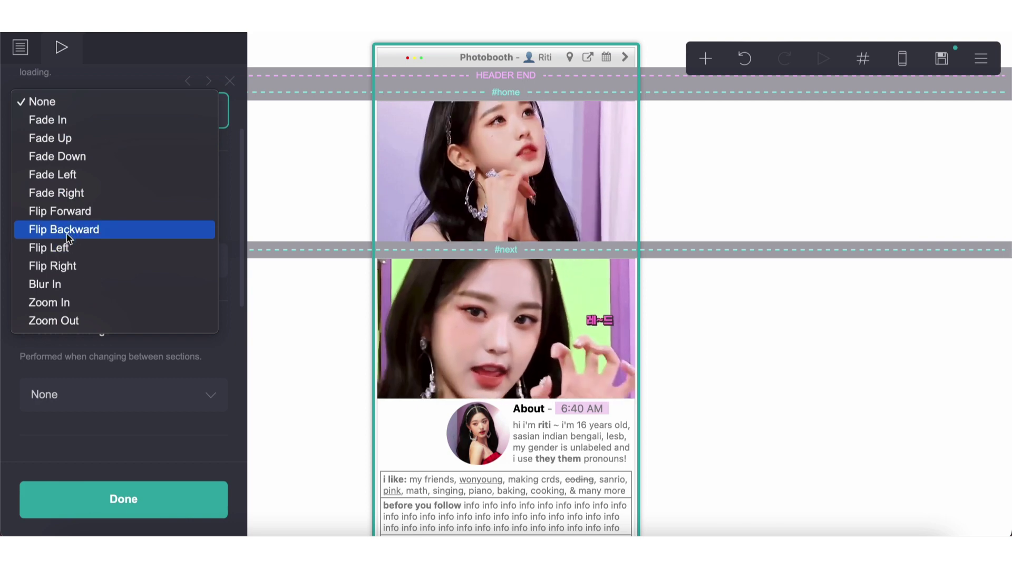
click(68, 232)
scroll(97, 410, down, 5)
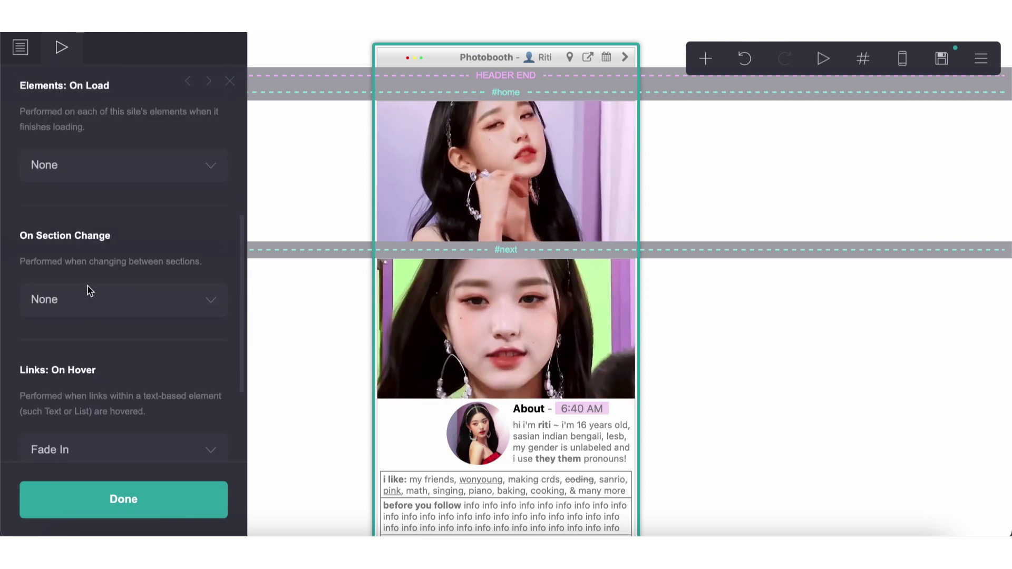
click(90, 290)
click(79, 327)
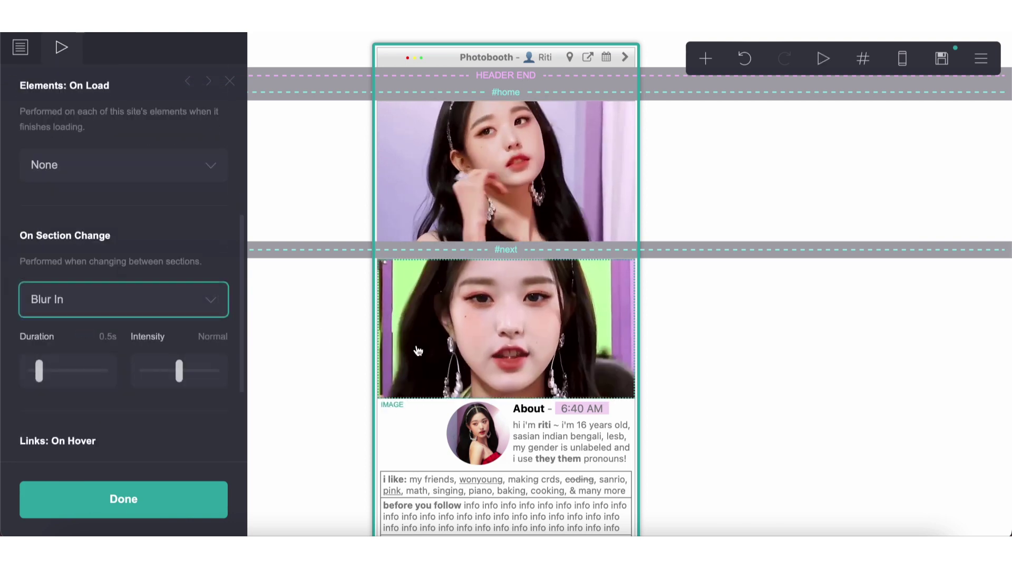
Step: Turn the whole Photobooth title text in the header into a link to #home
click(518, 62)
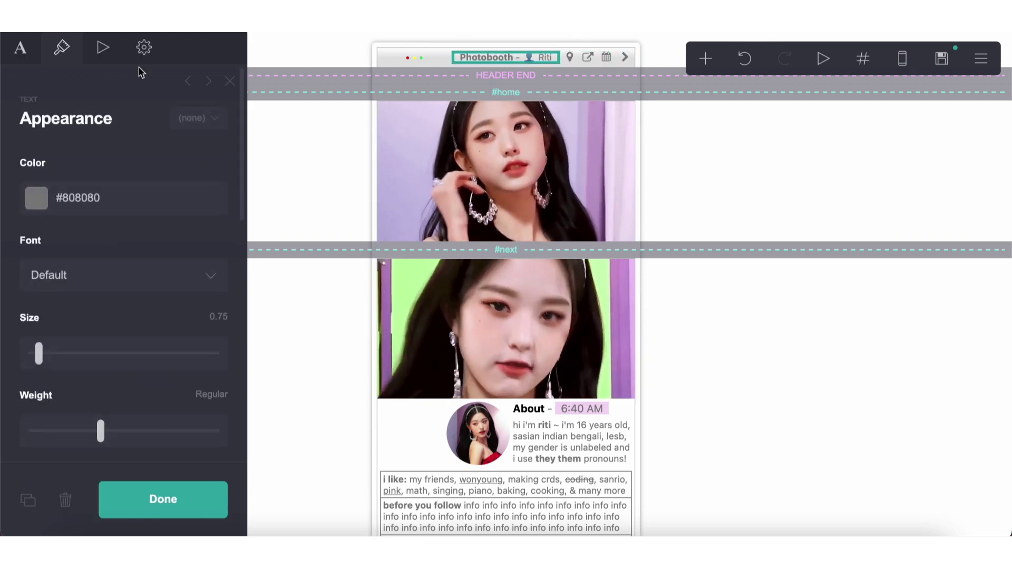
click(20, 47)
click(30, 160)
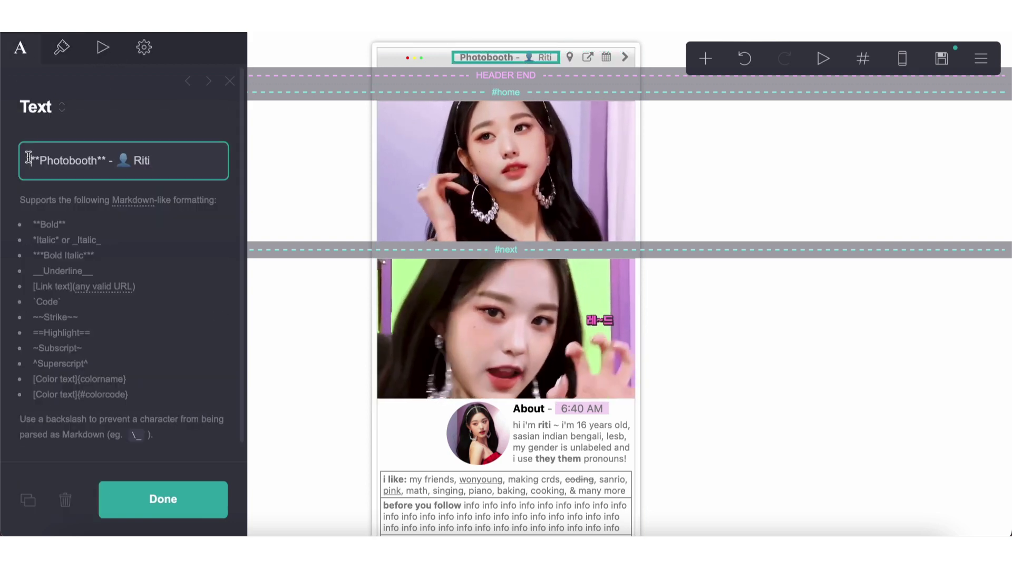
text([)
click(154, 160)
text(](#home))
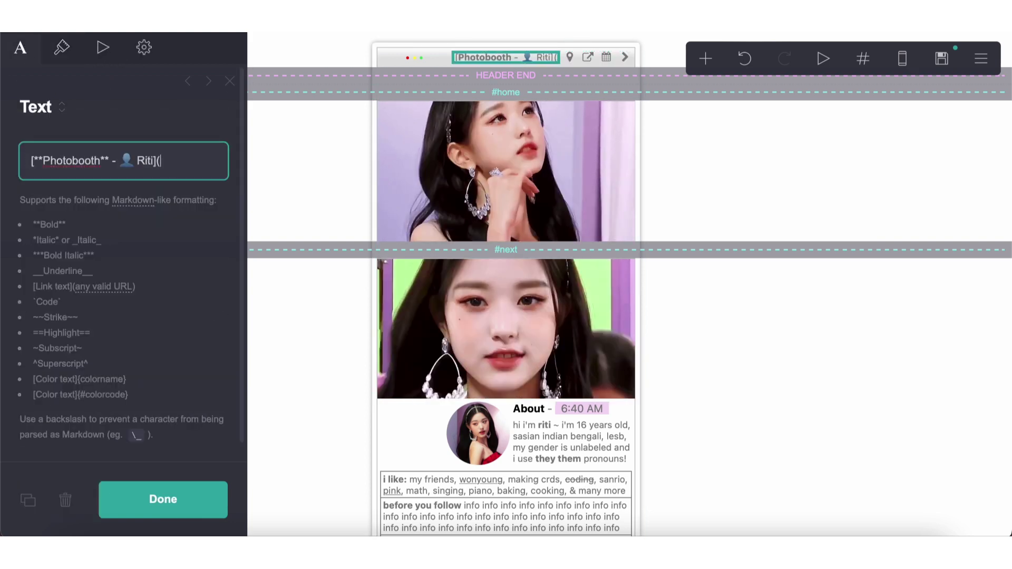
Step: Set the header title's link style to Plain
click(74, 53)
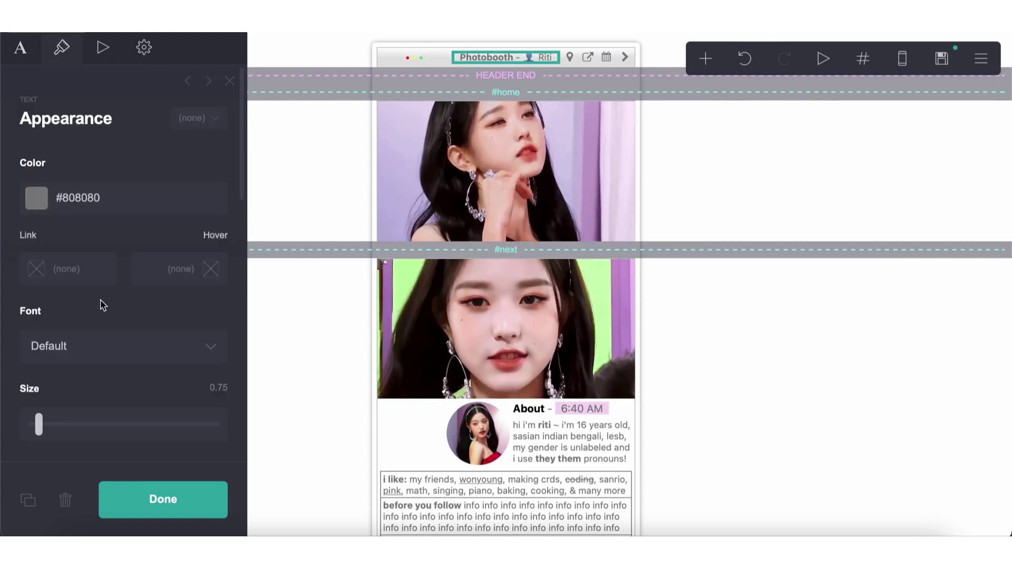
scroll(102, 301, down, 10)
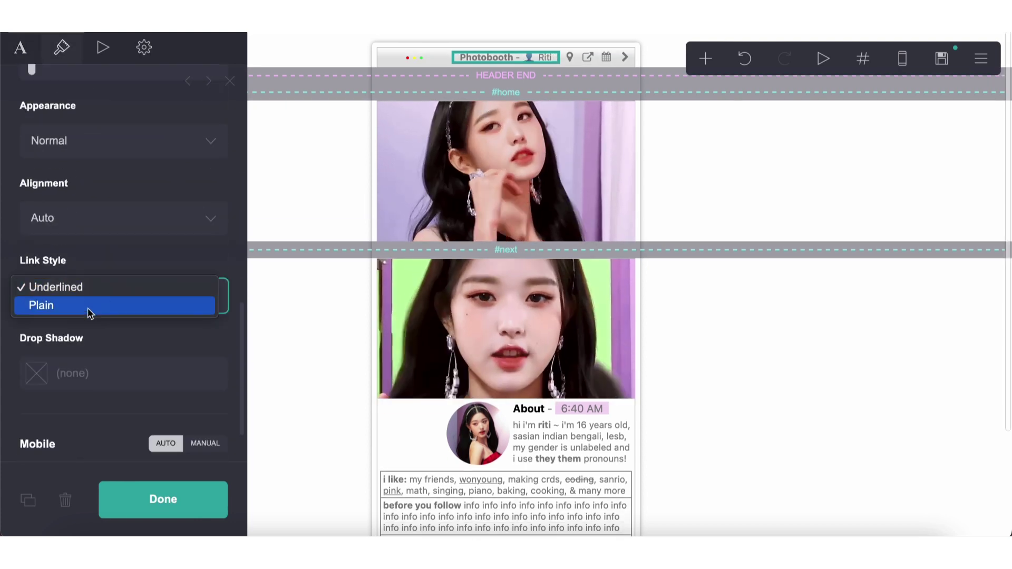
click(122, 257)
Step: Set the header title's link hover color to black (#000000)
scroll(122, 258, up, 10)
click(138, 271)
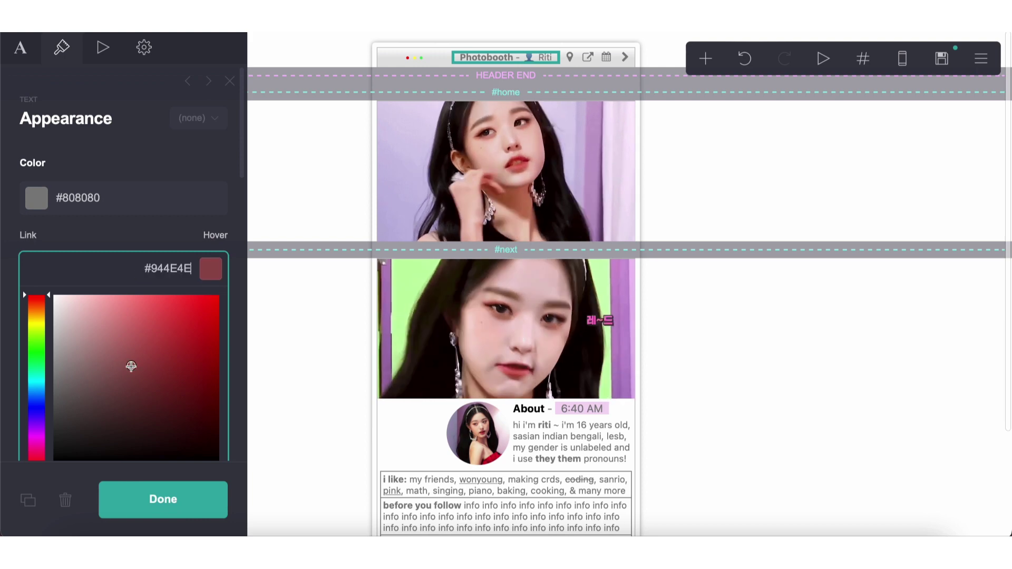
mouse_move(132, 366)
mouse_down()
mouse_move(50, 378)
mouse_move(37, 399)
mouse_up()
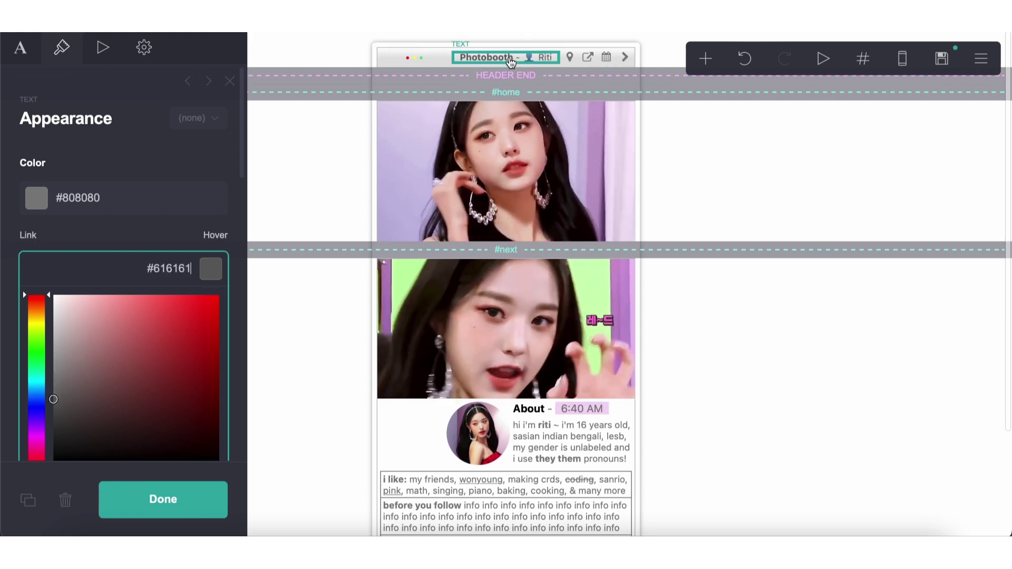
scroll(511, 63, down, 5)
drag(79, 354, 52, 464)
scroll(53, 464, down, 5)
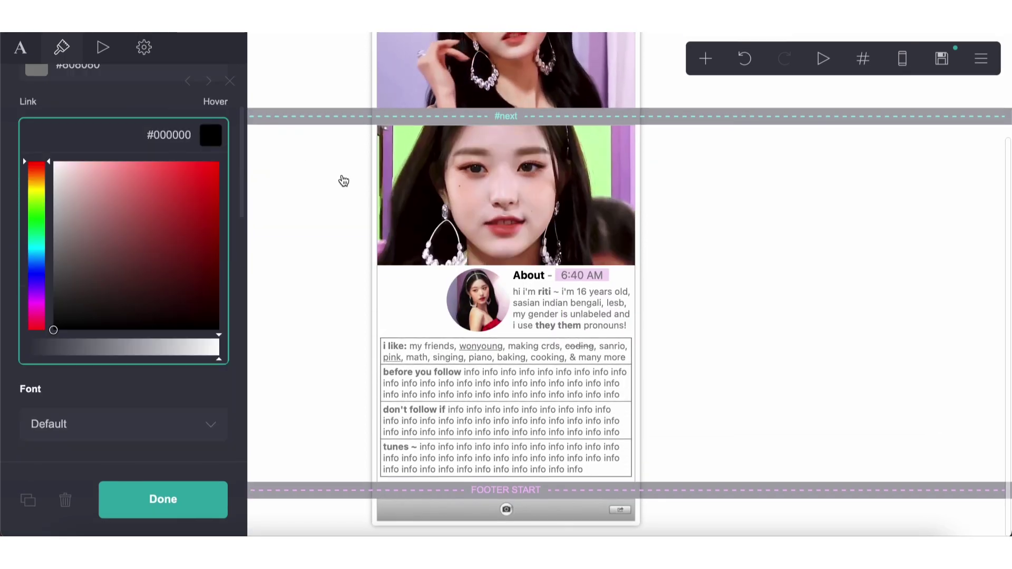
click(289, 226)
scroll(289, 226, up, 5)
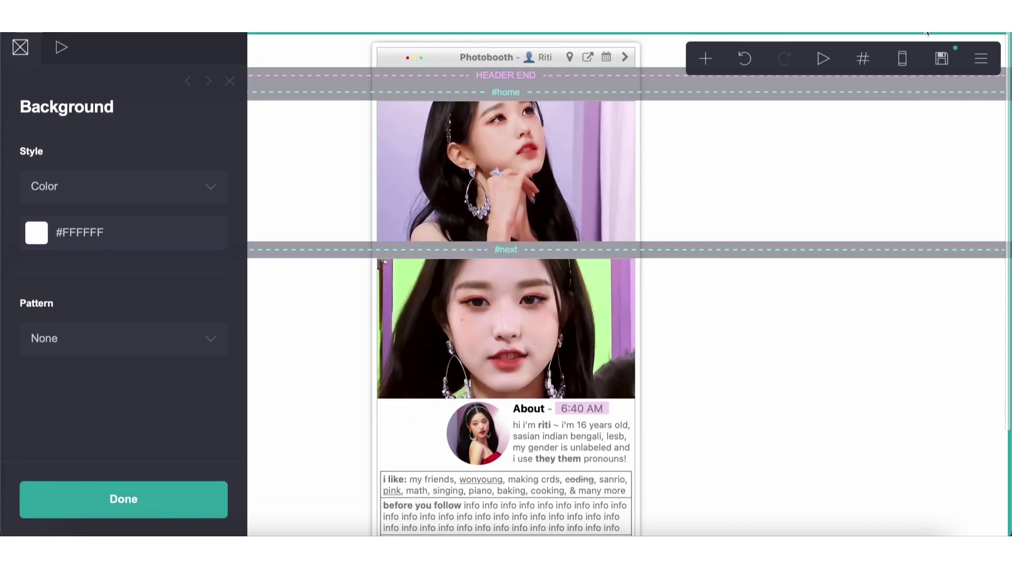
Step: Publish the site and open the live page
click(942, 58)
click(192, 509)
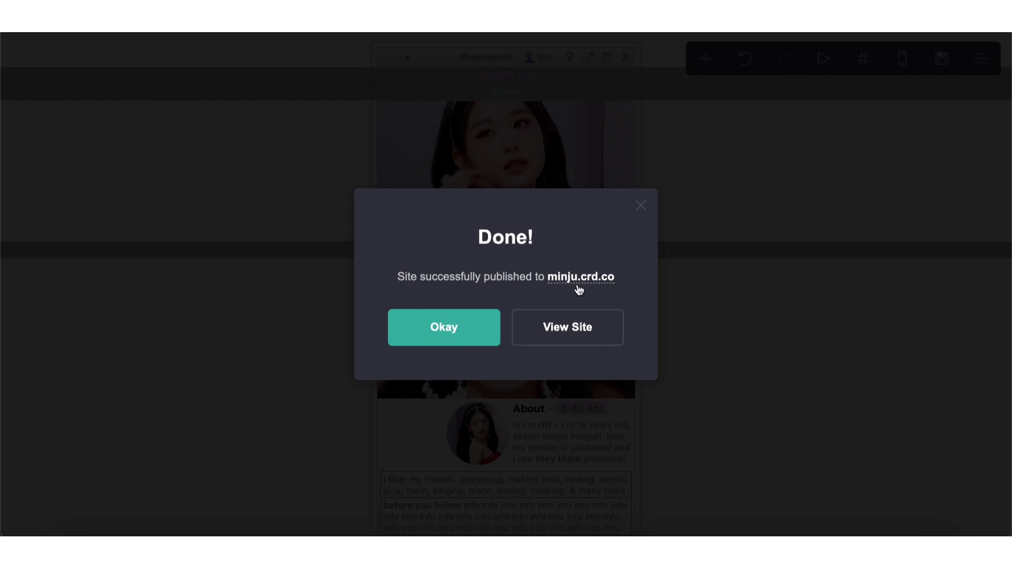
click(579, 288)
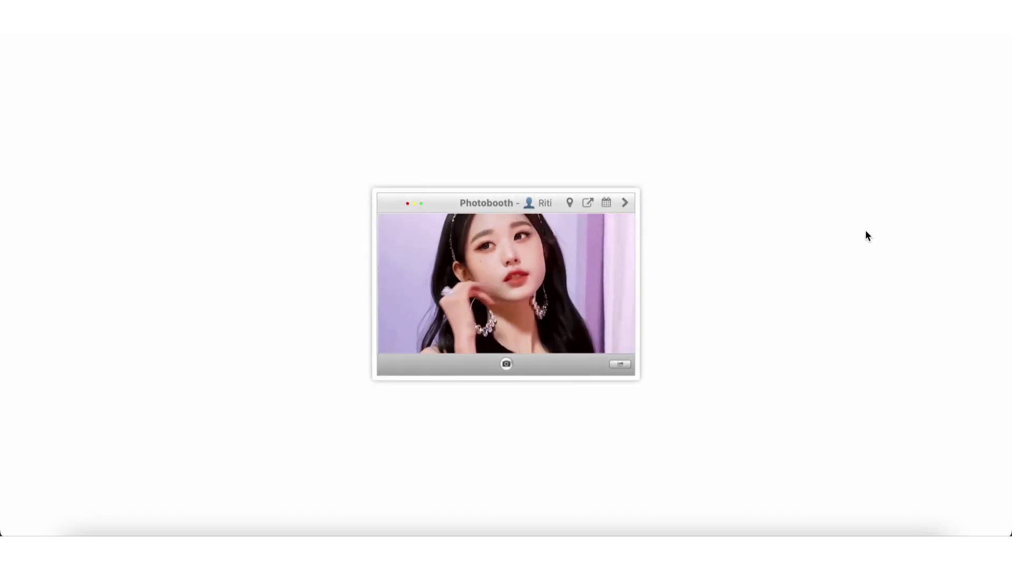
Step: Test switching between the #next and #home sections on the live site with the header's arrow and title links, twice
click(623, 205)
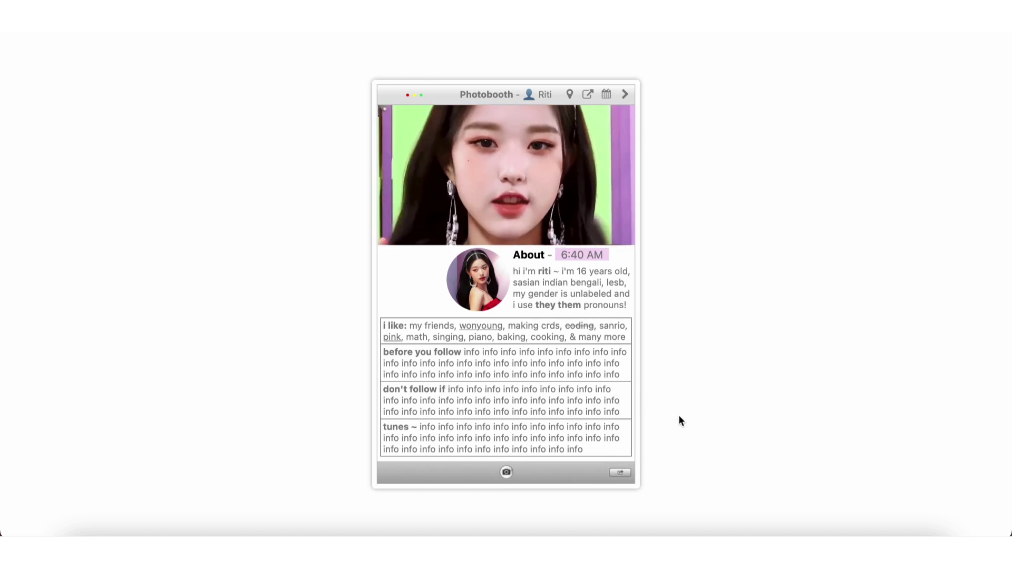
click(510, 96)
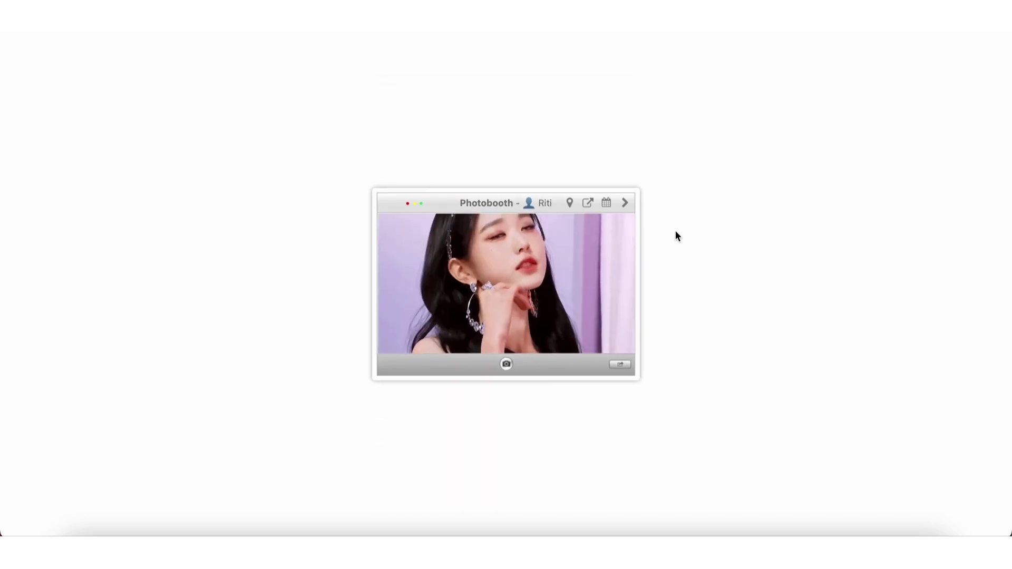
click(625, 204)
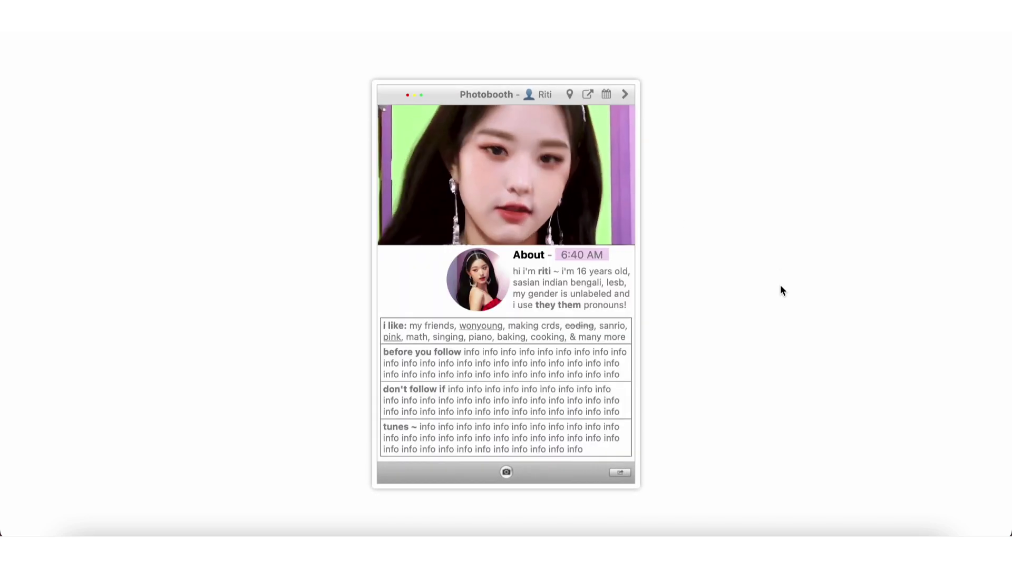
click(514, 97)
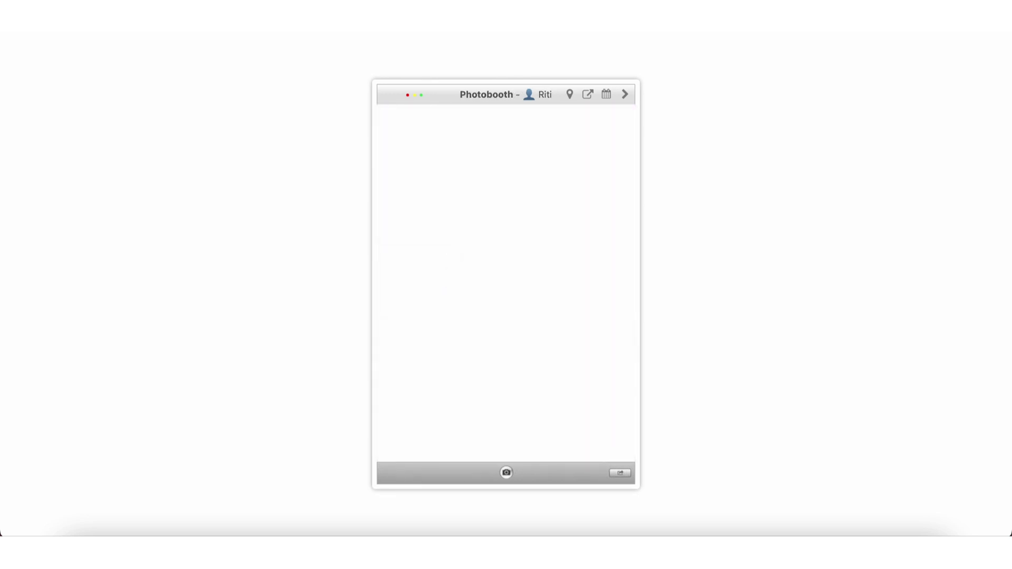